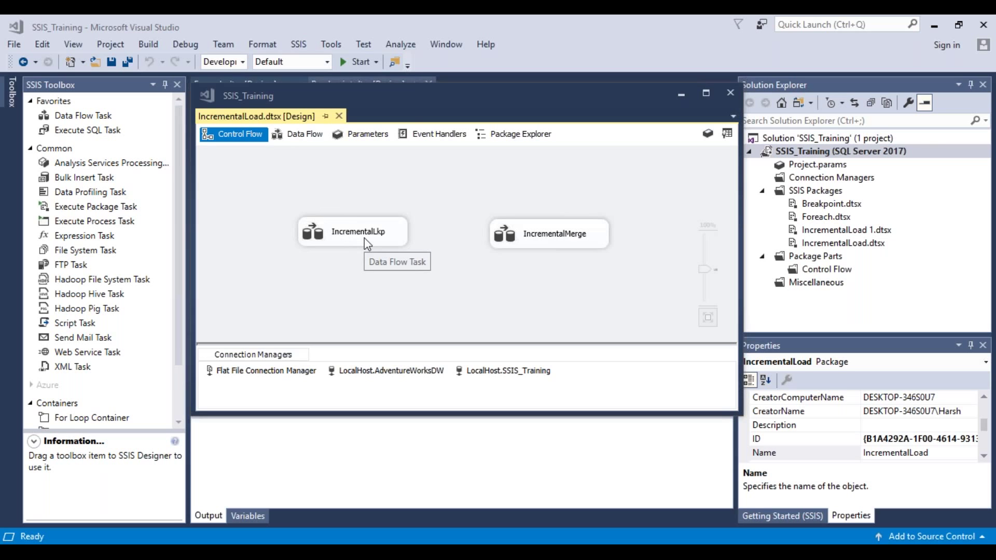
Step: Open the IncrementalLkp data flow task and switch to the DimEmployee query in SQL Server Management Studio
double_click(364, 237)
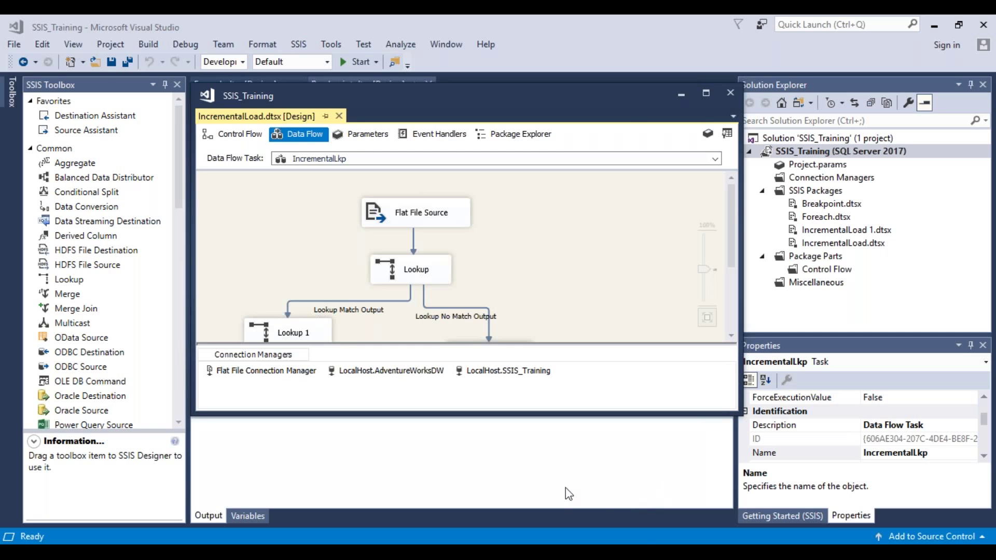
mouse_move(643, 530)
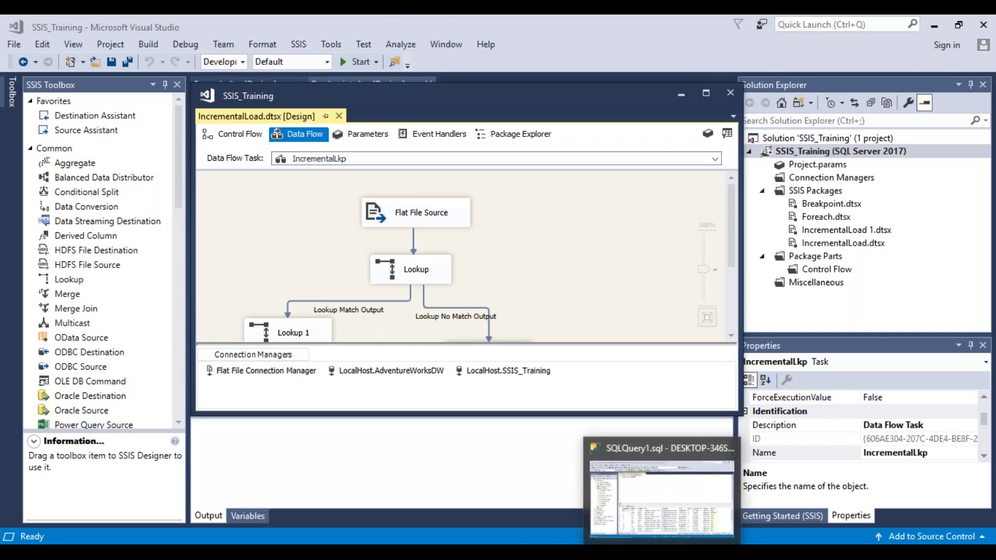
click(643, 487)
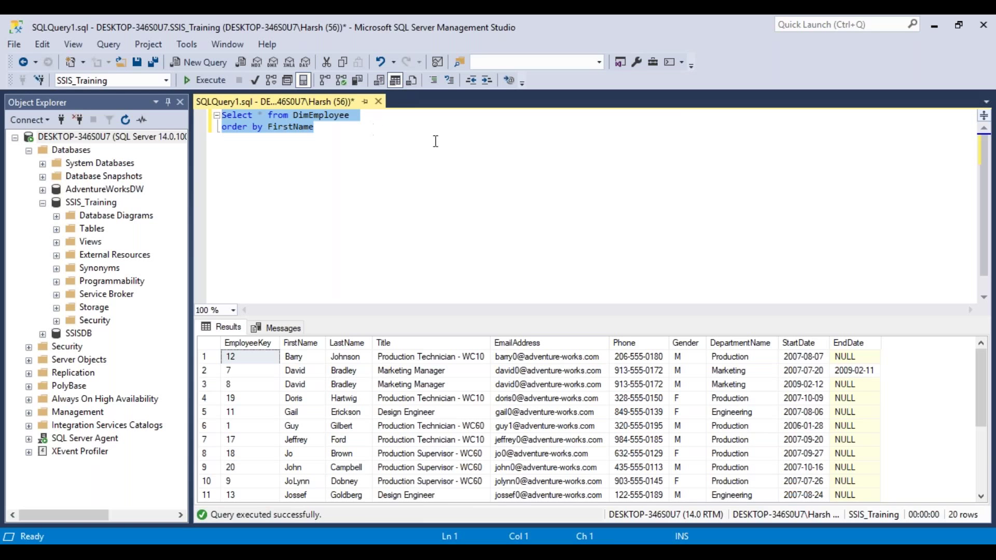
click(973, 51)
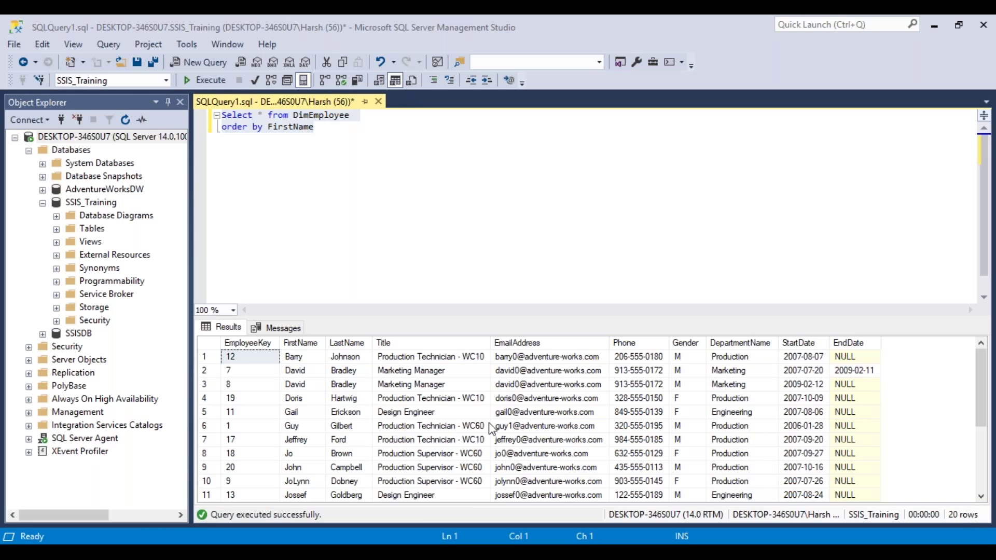
Step: Examine the name and EndDate columns in the DimEmployee results to tell current employee records from expired ones
click(295, 371)
click(345, 371)
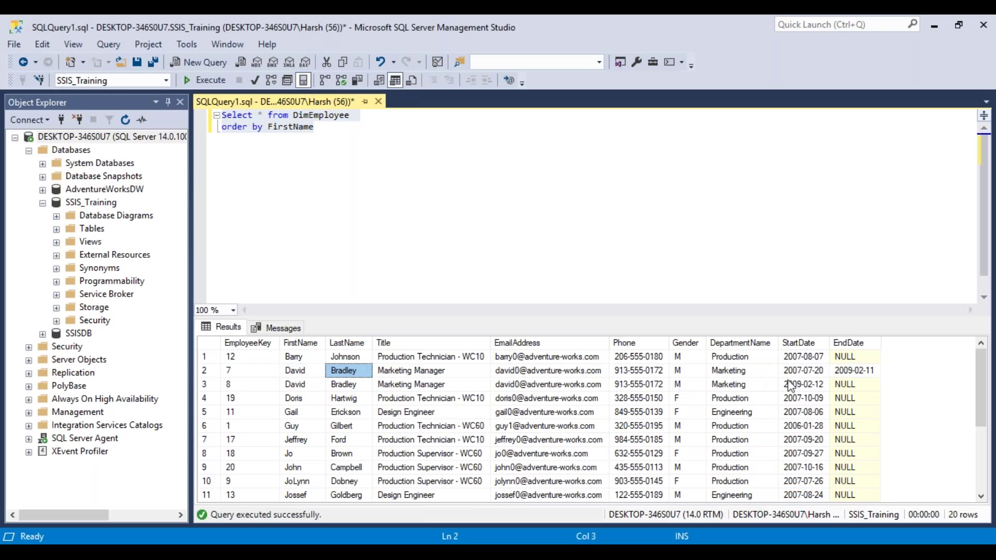
click(864, 362)
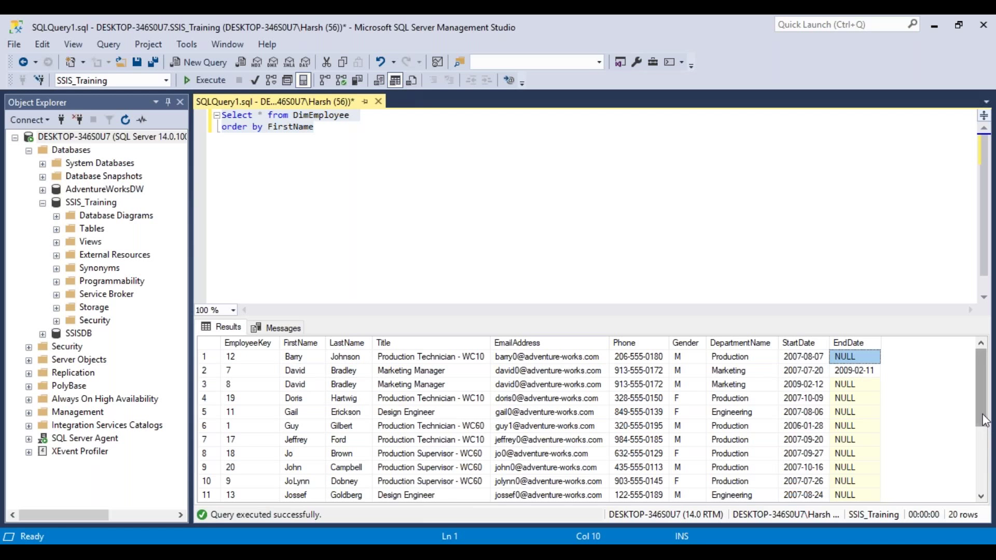
drag(983, 415, 984, 379)
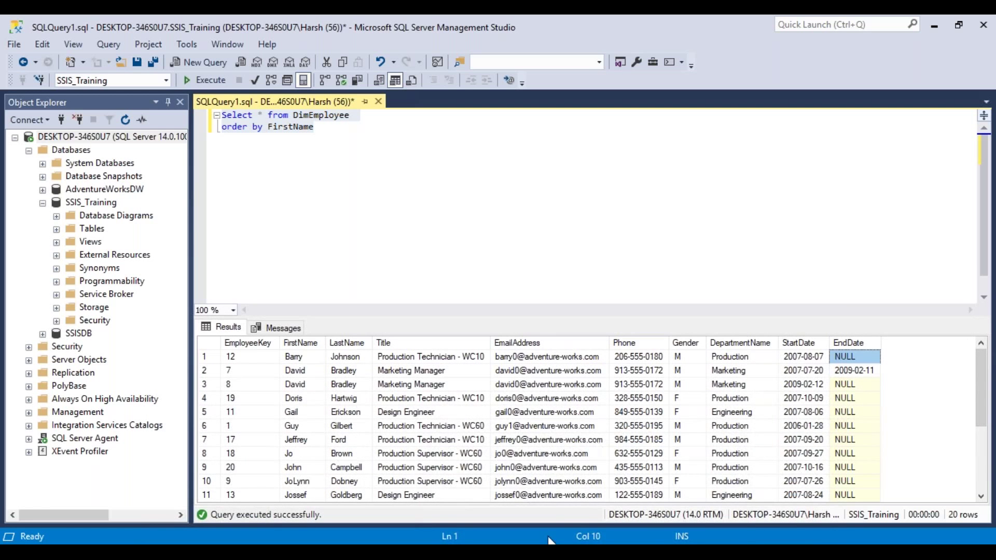
Step: Bring up the EmployeeData text file in Notepad, highlight its header line, and place the window above the query results
click(628, 513)
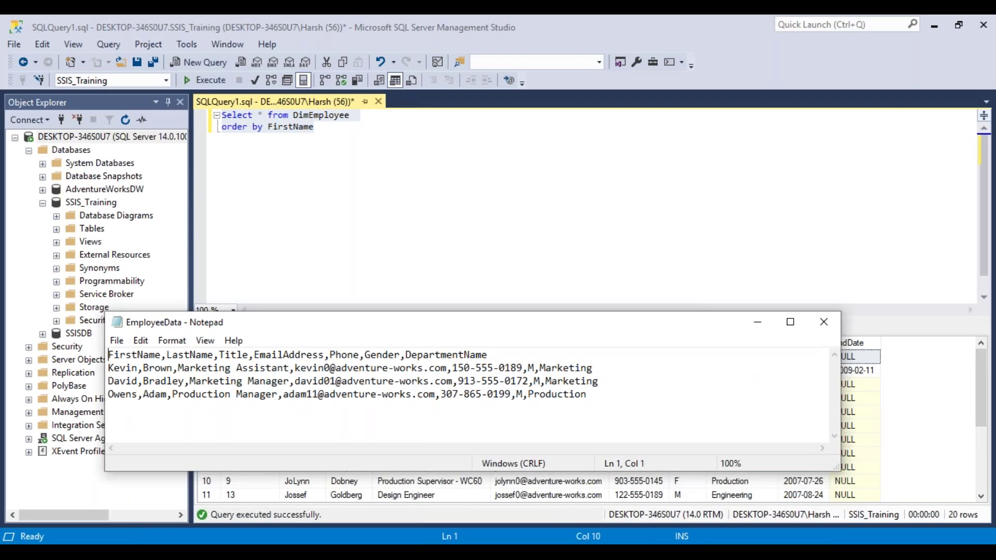
drag(489, 356, 101, 283)
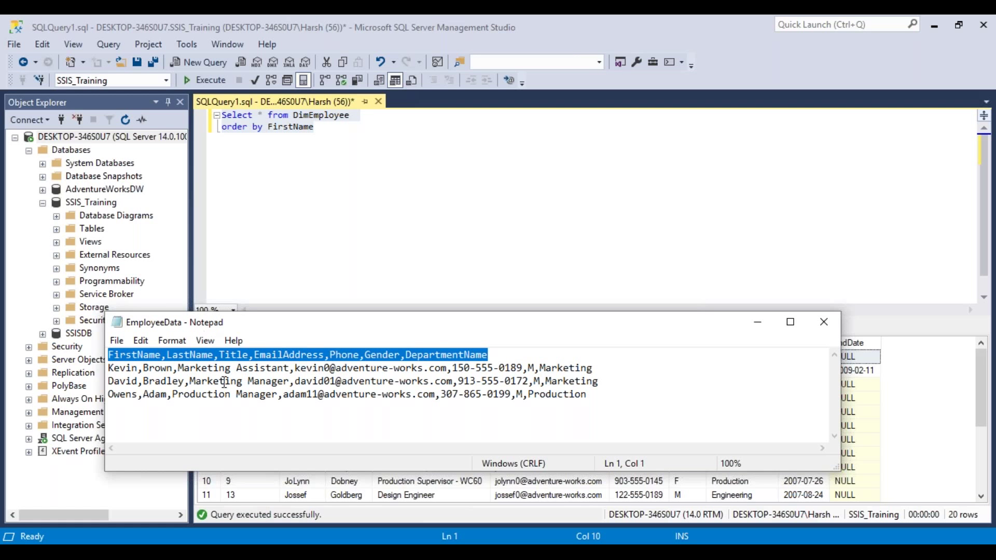
drag(518, 329, 566, 122)
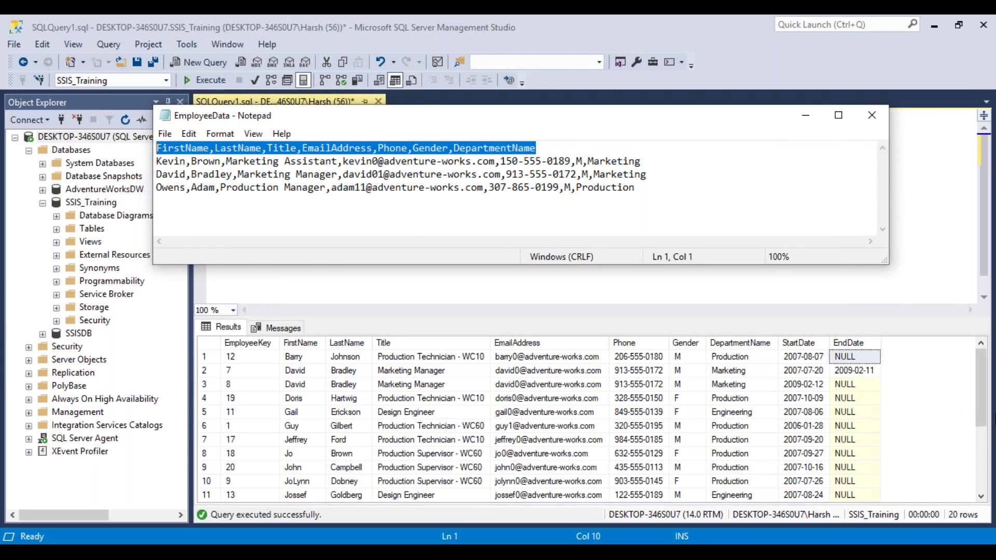
Step: Compare the Marketing Assistant record in the EmployeeData file with its DimEmployee row, checking title, email address and phone
drag(986, 417, 987, 453)
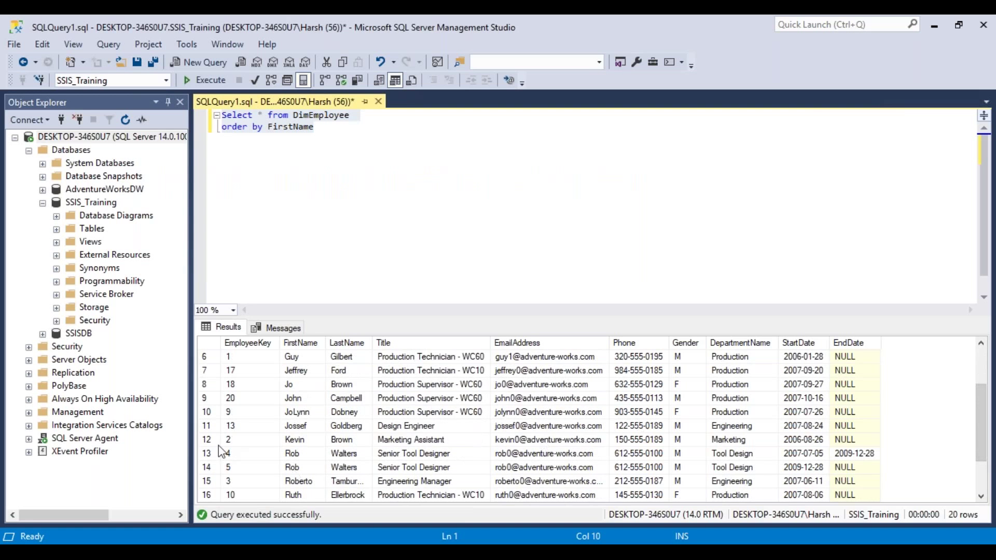
click(204, 441)
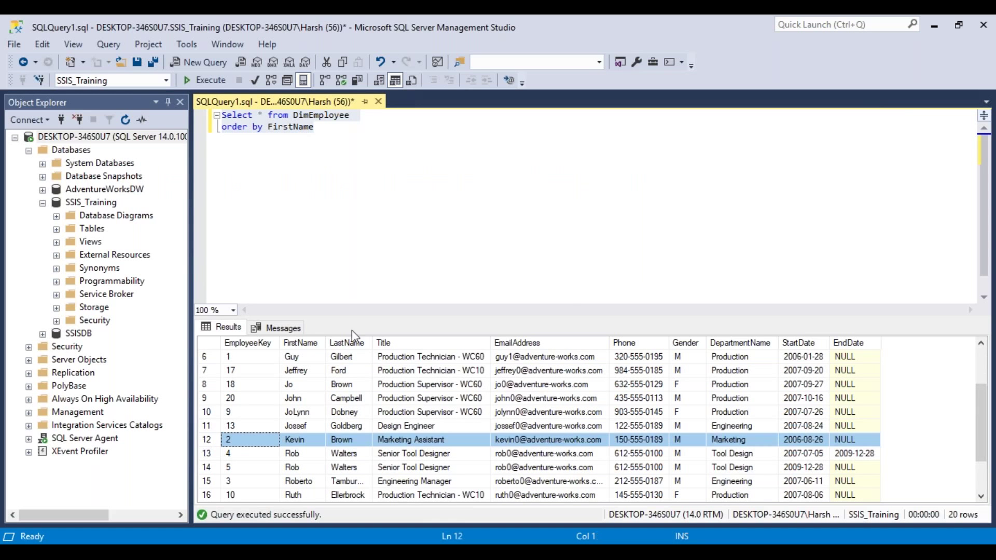
key(alt+Tab)
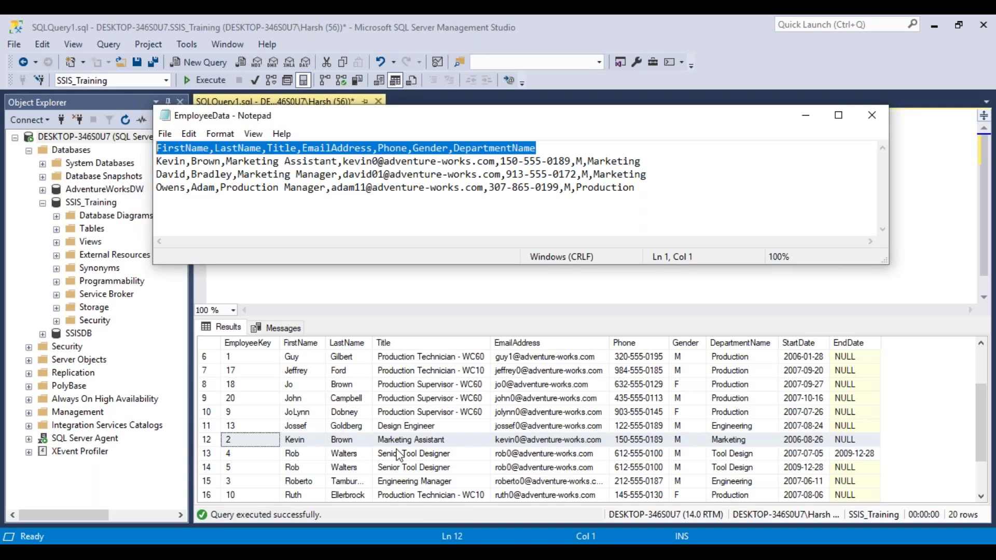
drag(647, 162, 152, 161)
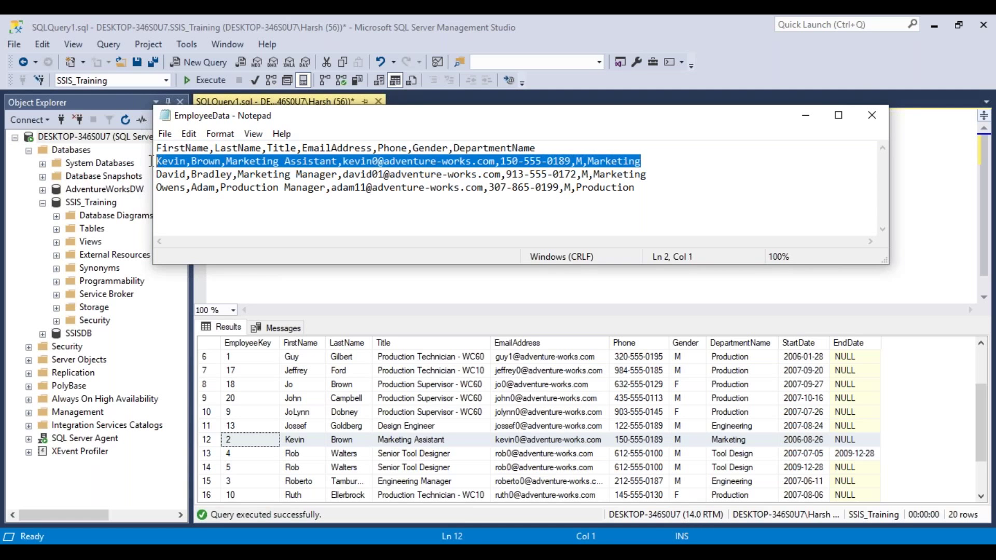
click(425, 445)
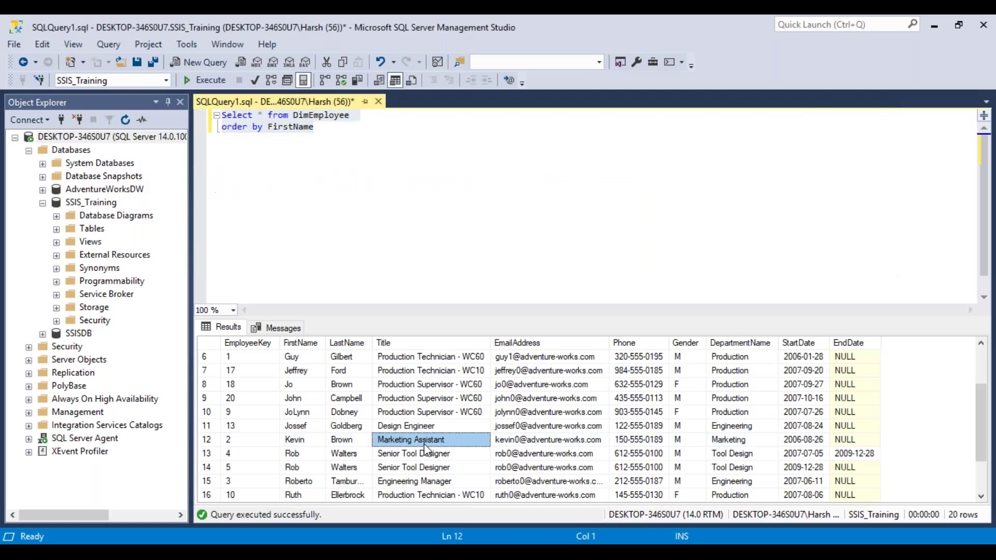
click(536, 443)
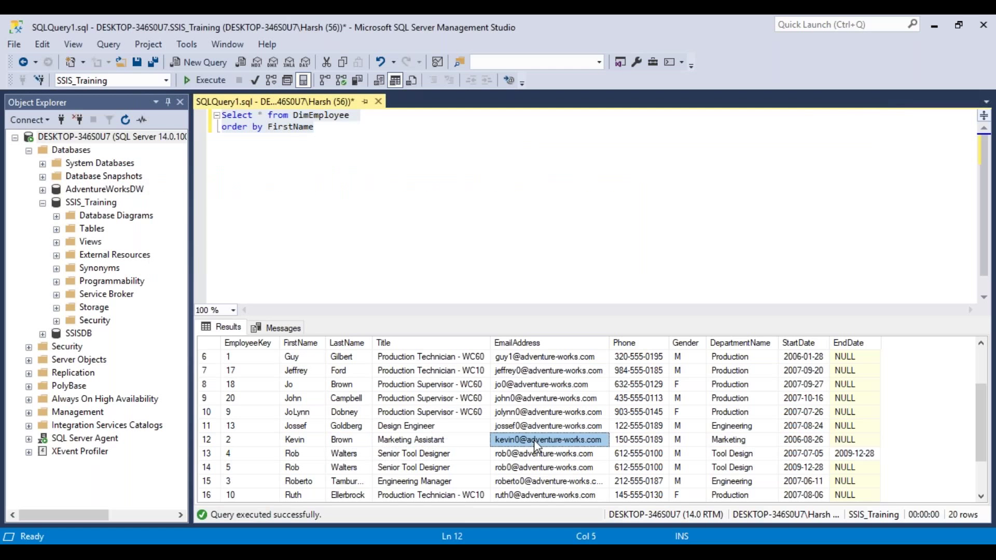
click(658, 443)
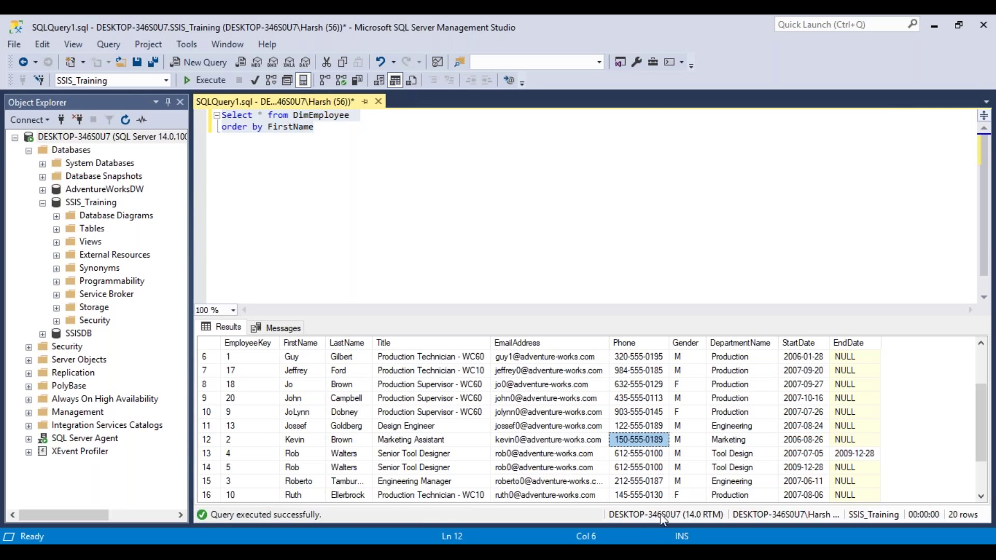
Step: Compare the email address in the file's Marketing Manager record with that employee's current DimEmployee row, whose EndDate is NULL
click(596, 552)
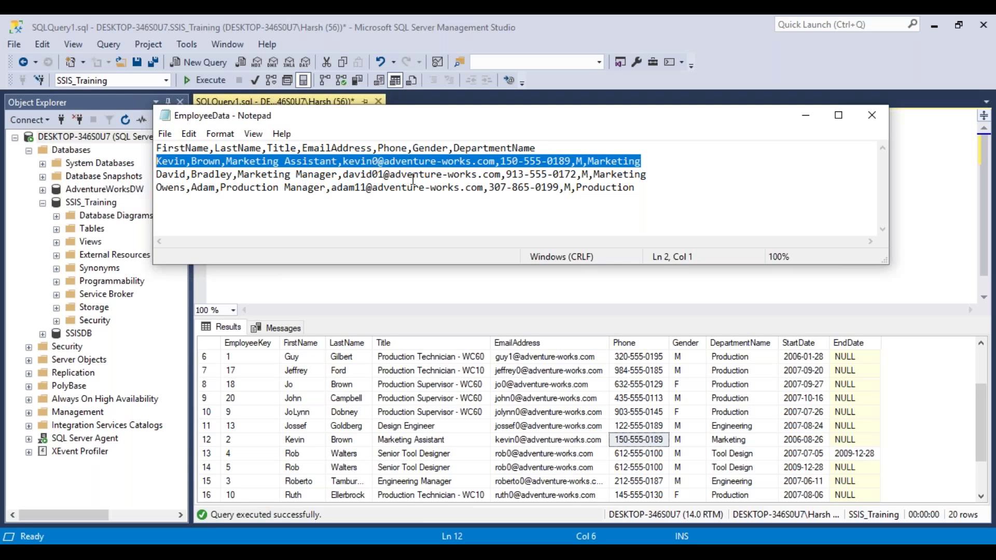
drag(477, 176, 367, 175)
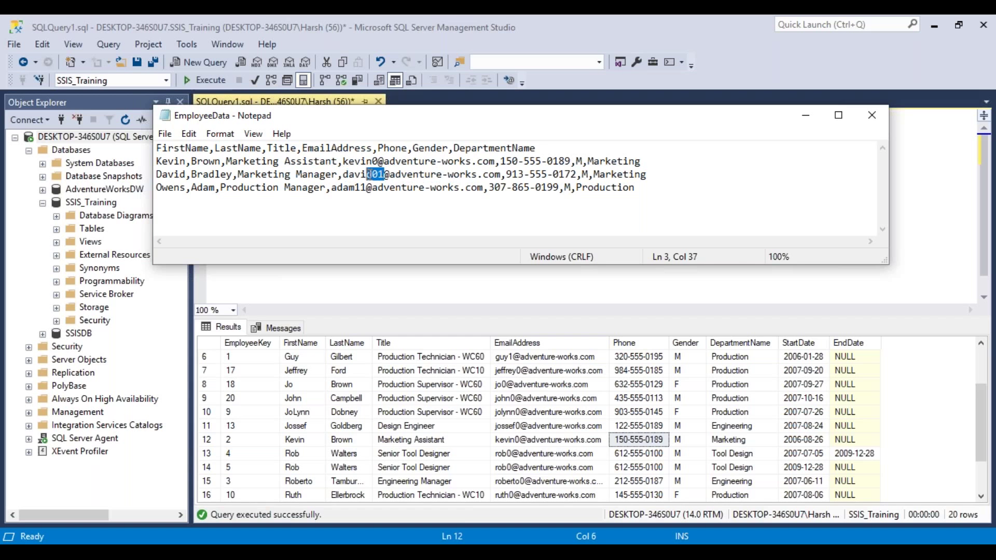
drag(980, 435, 982, 409)
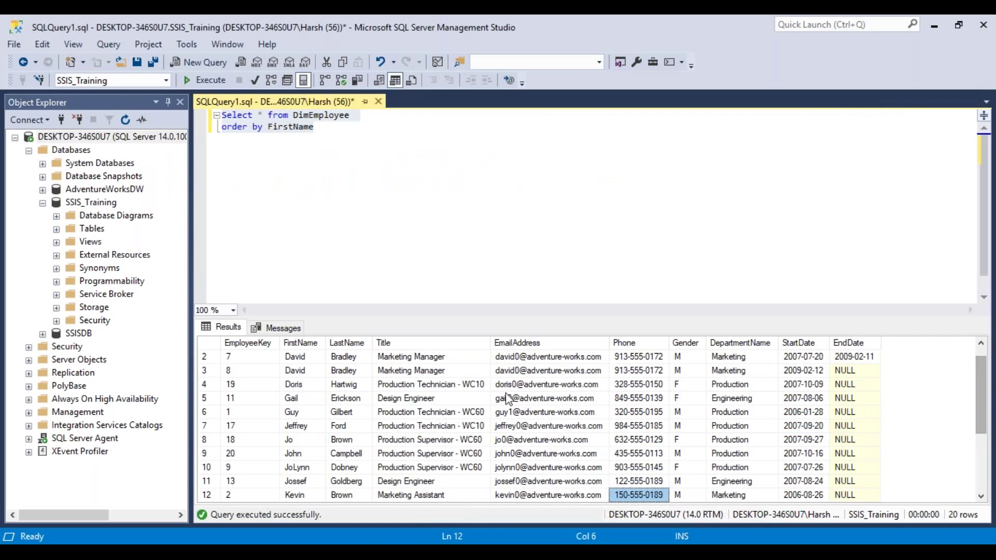
click(204, 371)
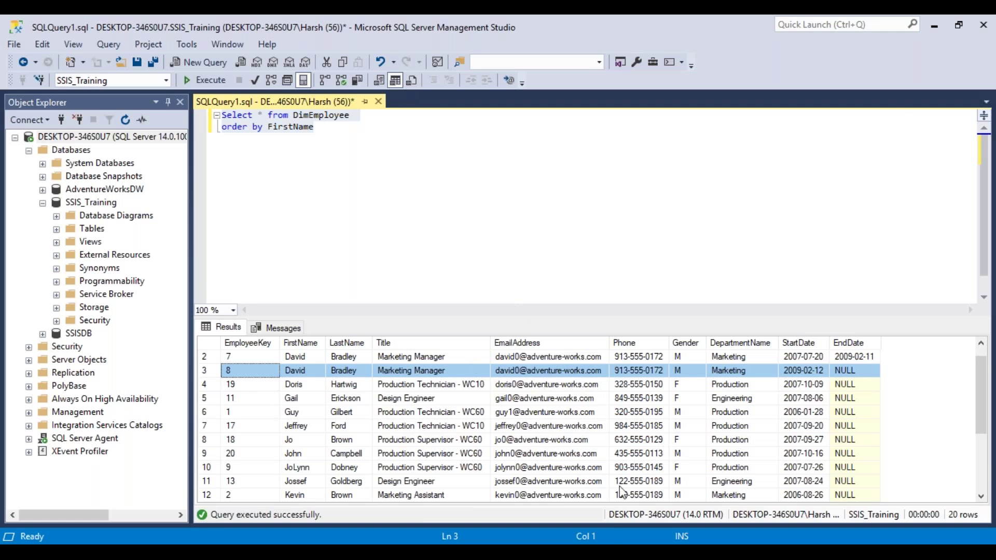
Step: Highlight the Production Manager record in the EmployeeData file, then minimize Notepad
click(533, 542)
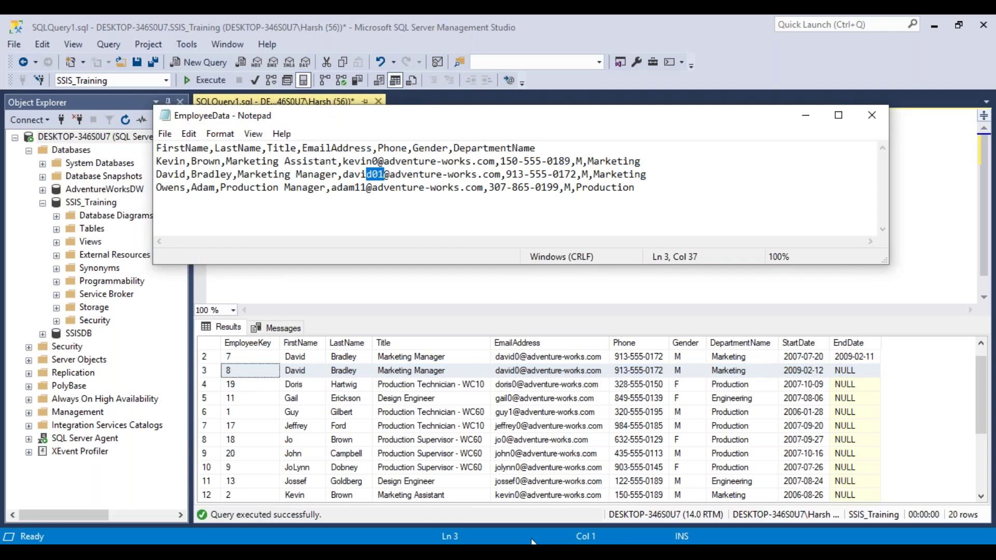
drag(645, 192, 154, 184)
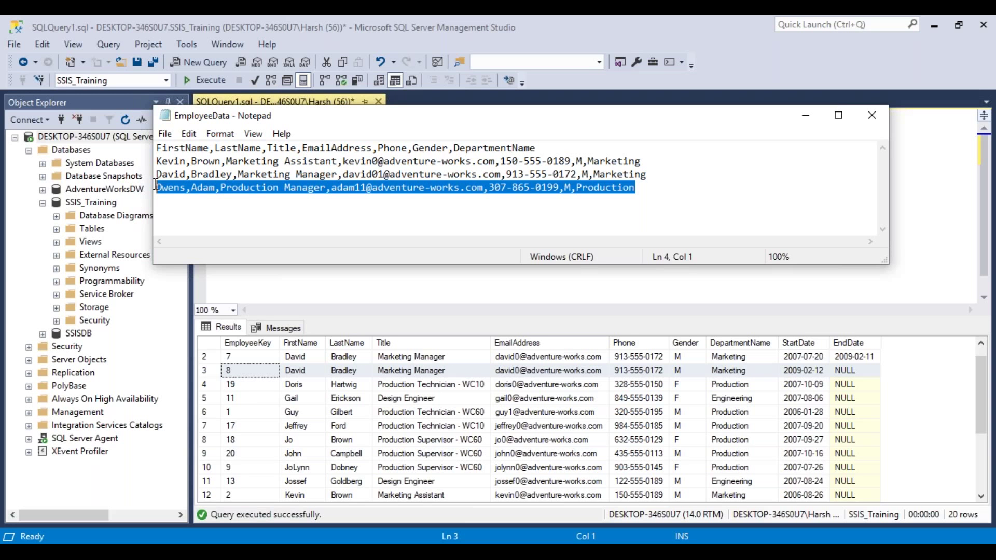
click(810, 117)
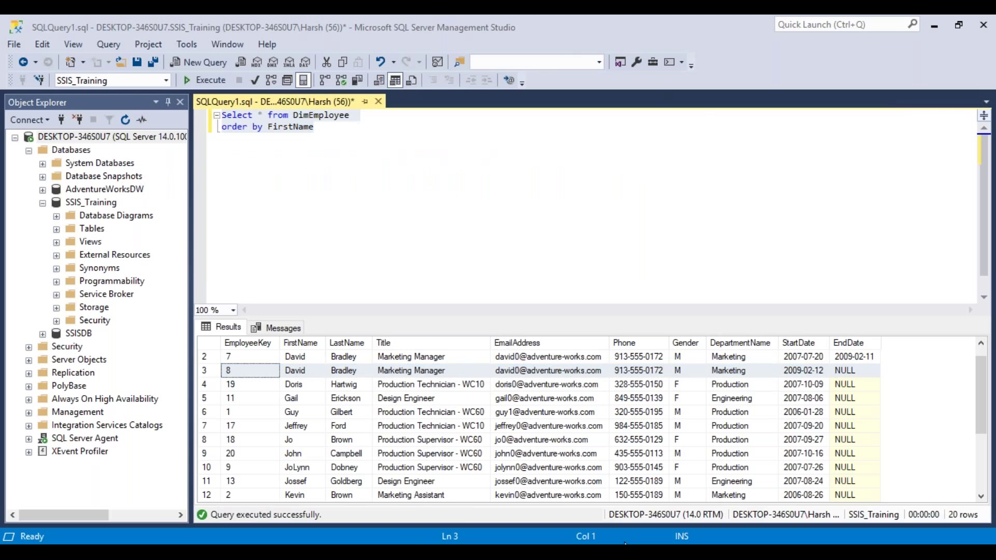
Step: Switch to the SSIS_Training designer window in Visual Studio and maximize it to show the whole IncrementalLkp data flow
mouse_move(590, 553)
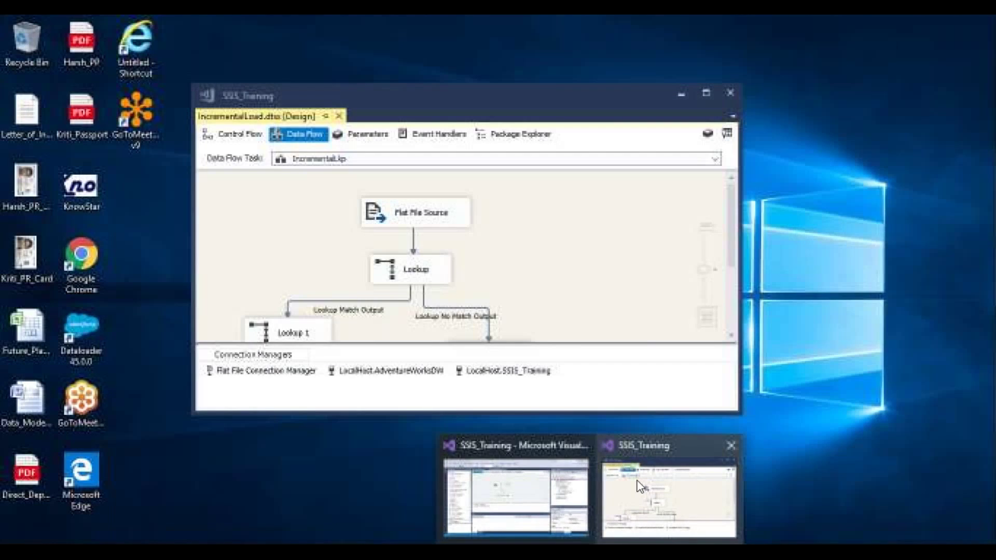
click(639, 482)
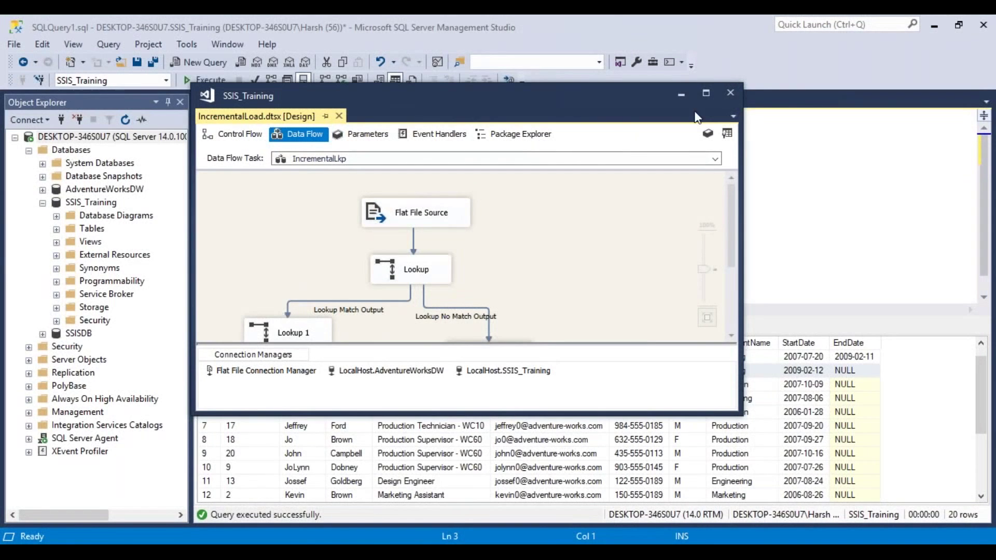
click(706, 95)
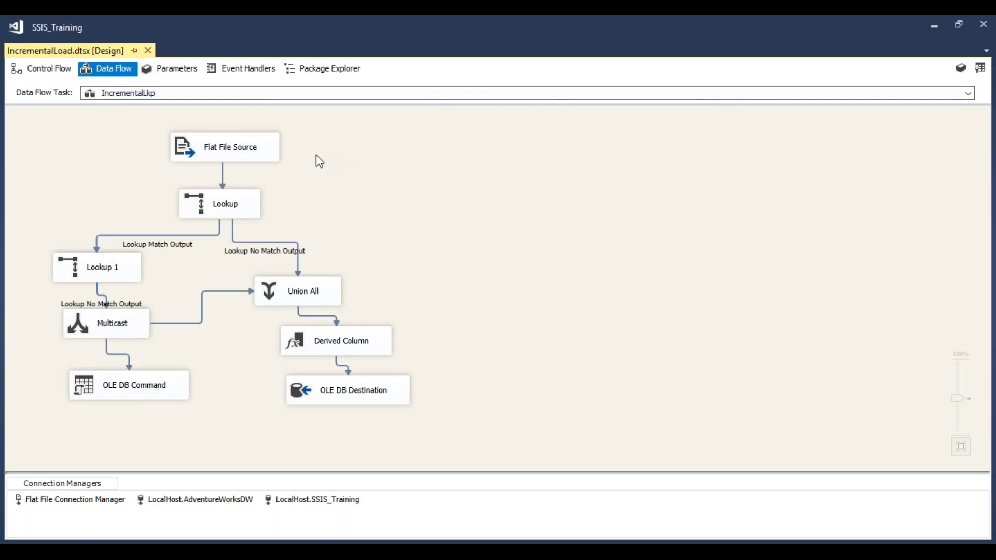
Step: Review the Flat File Source's connection manager and column mappings, and accept the editor
click(229, 160)
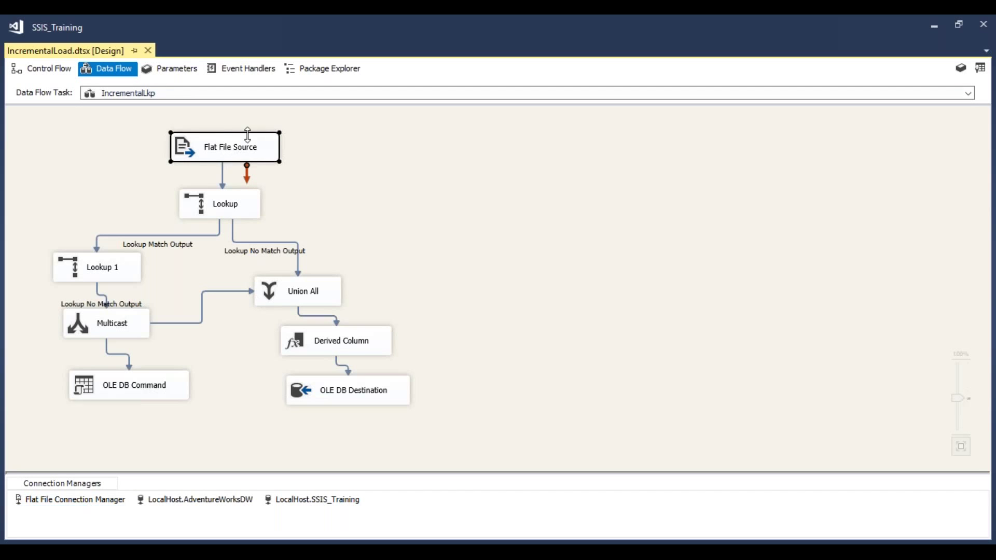
double_click(243, 155)
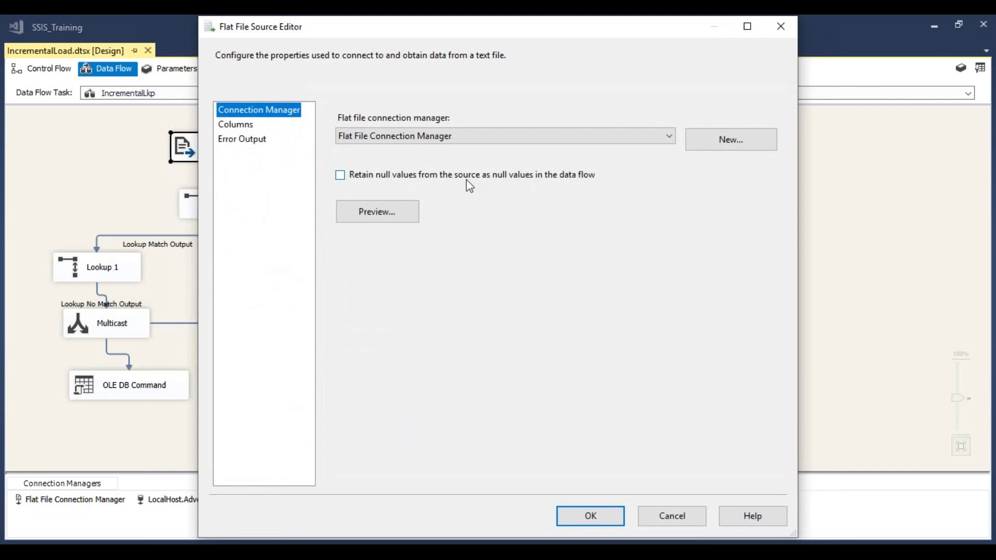
click(246, 127)
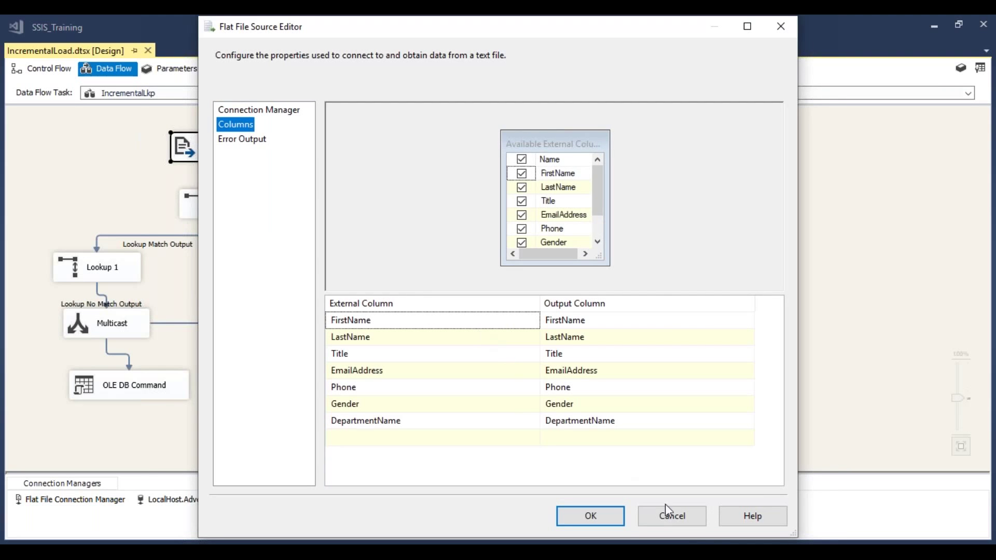
click(615, 525)
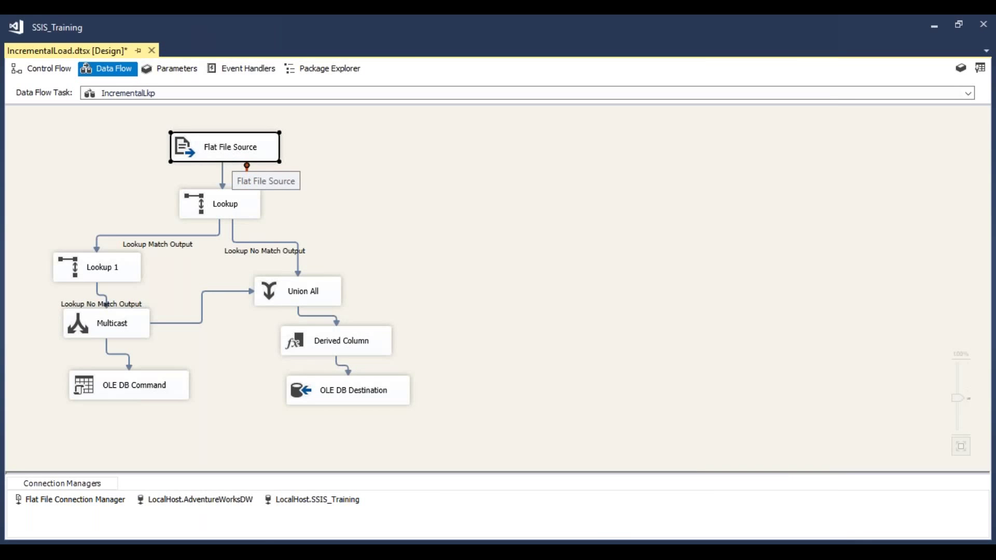
Step: Open the first Lookup transformation and set rows with no matching entries to Redirect rows to no match output
click(217, 208)
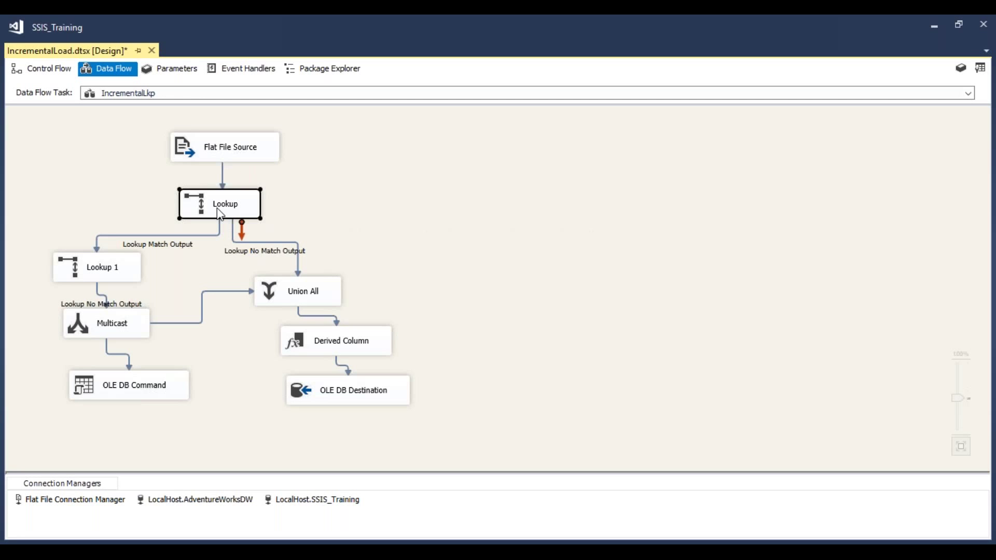
double_click(220, 213)
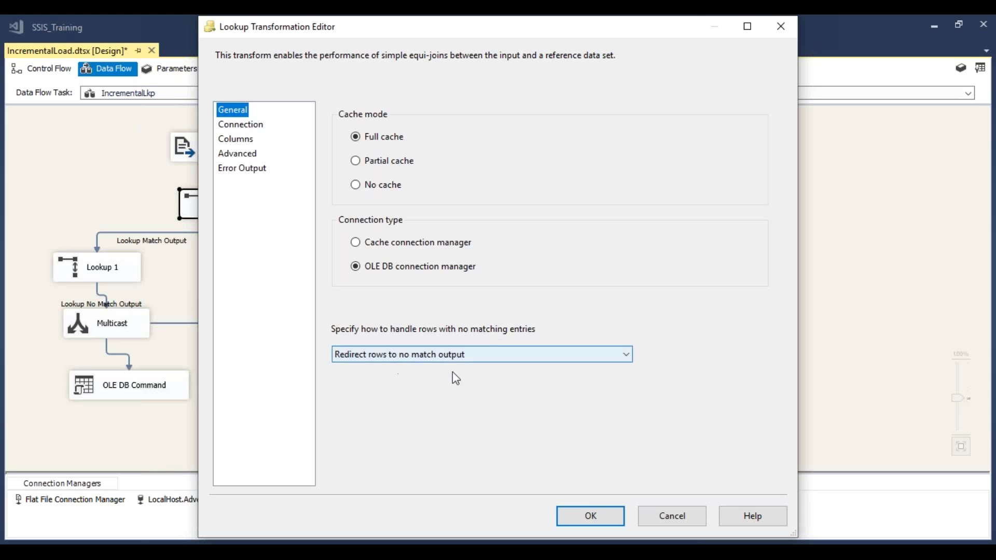
click(626, 356)
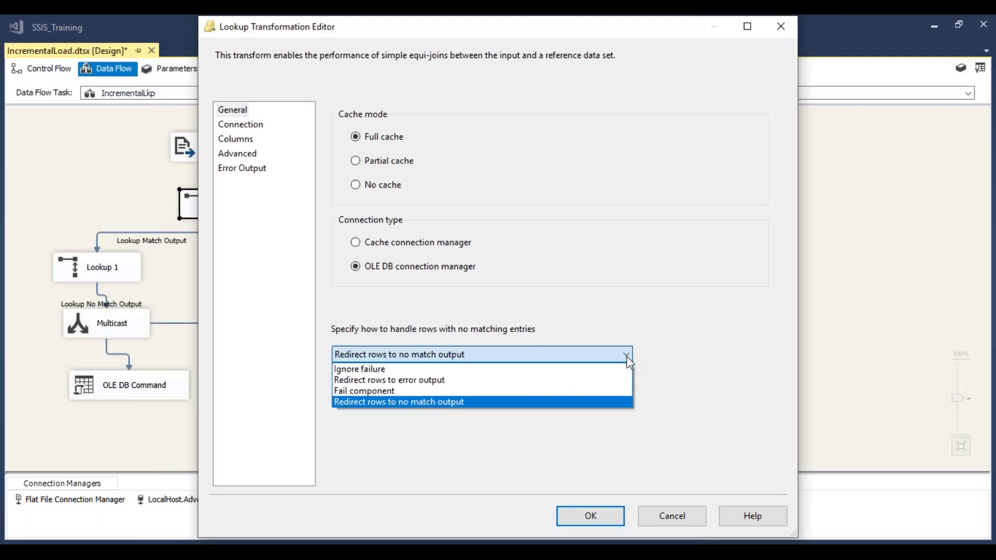
click(405, 403)
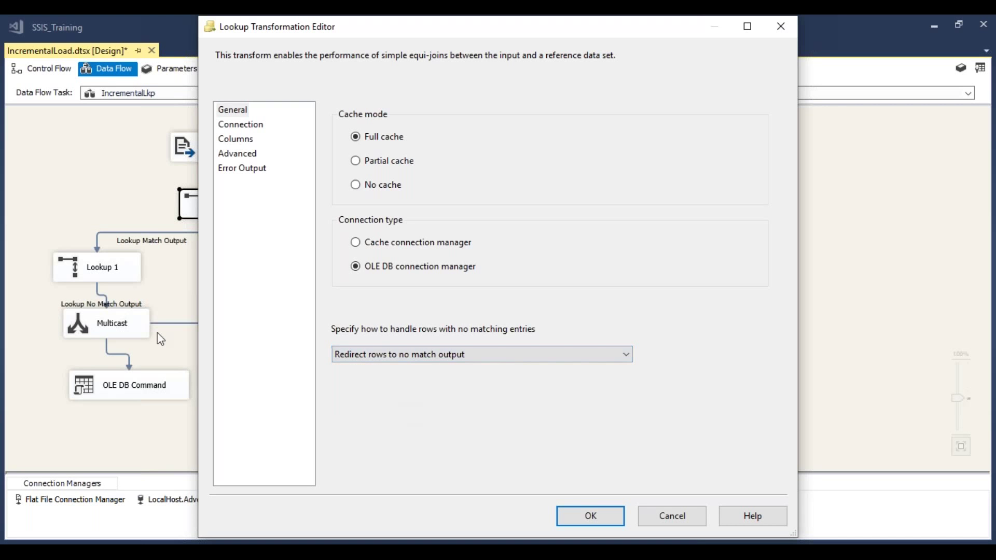
Step: Review the Lookup's SQL query on its connection settings, and compare the two Marketing Manager rows of DimEmployee in SQL Server Management Studio
click(242, 126)
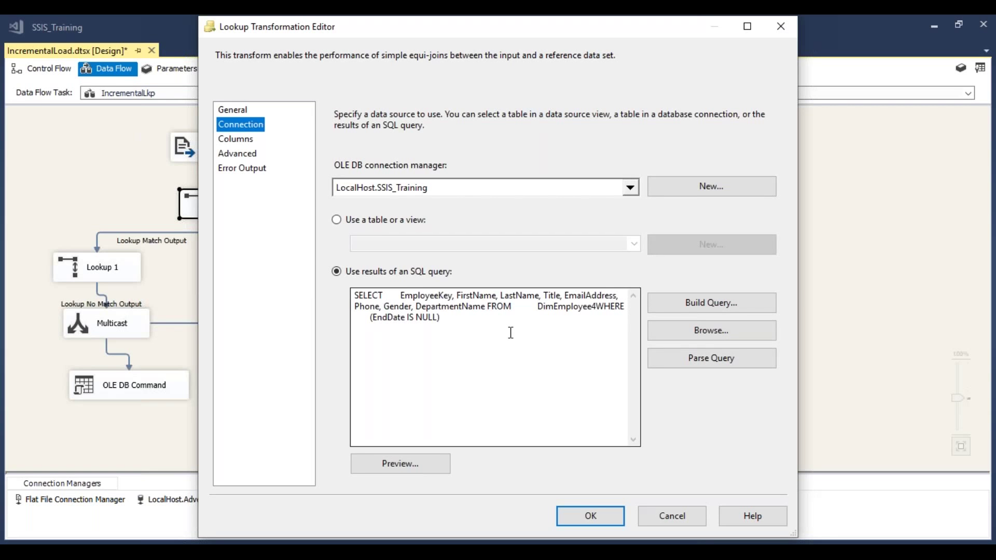
drag(495, 325, 340, 295)
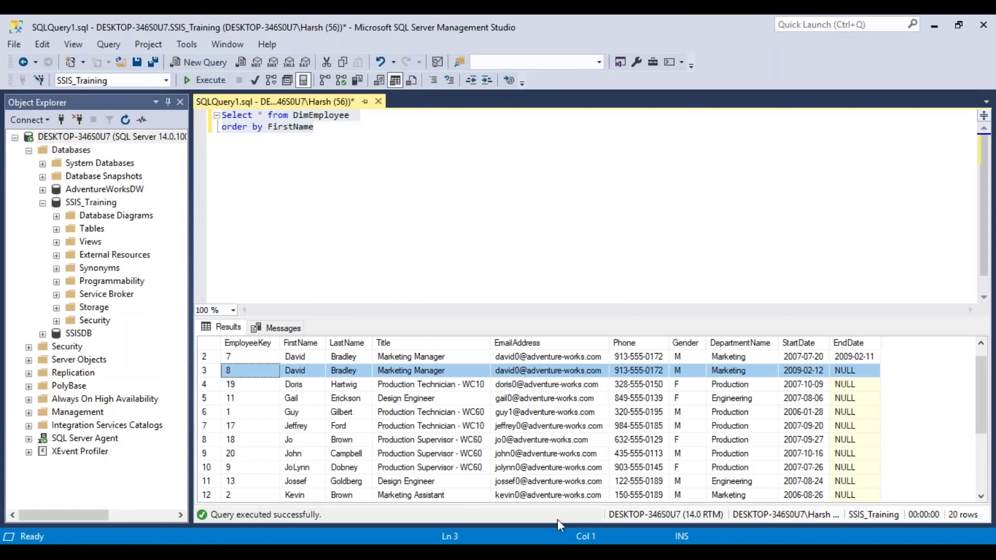
click(306, 374)
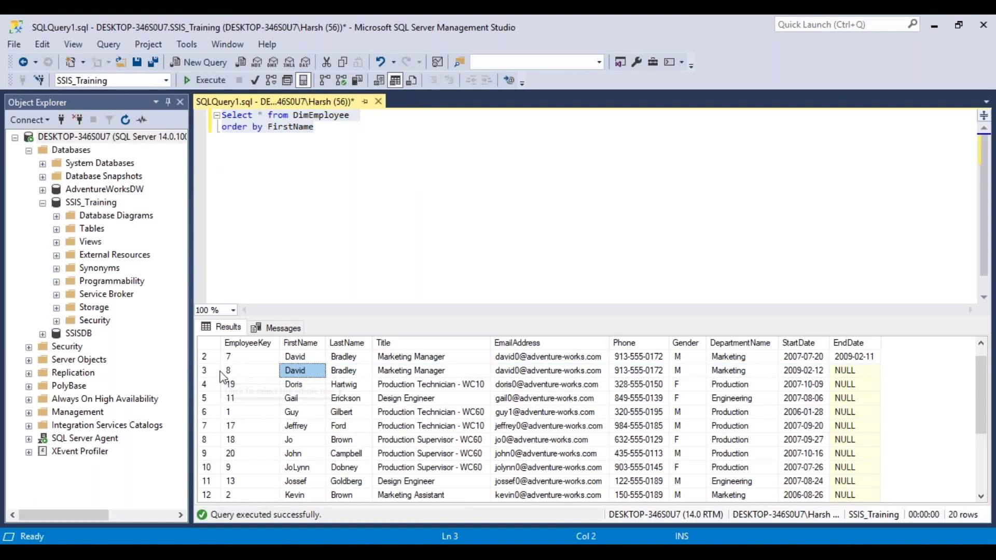
click(205, 371)
click(205, 359)
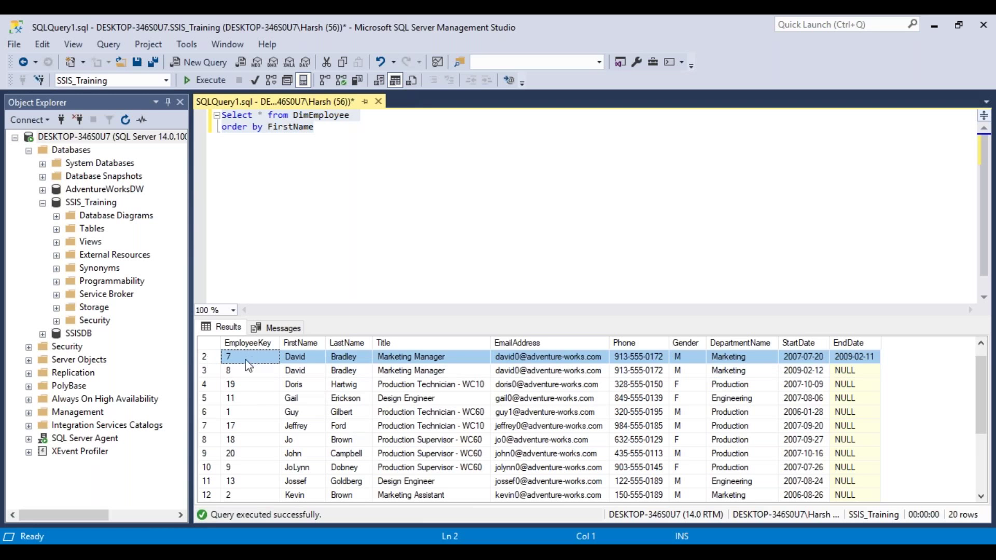
click(208, 373)
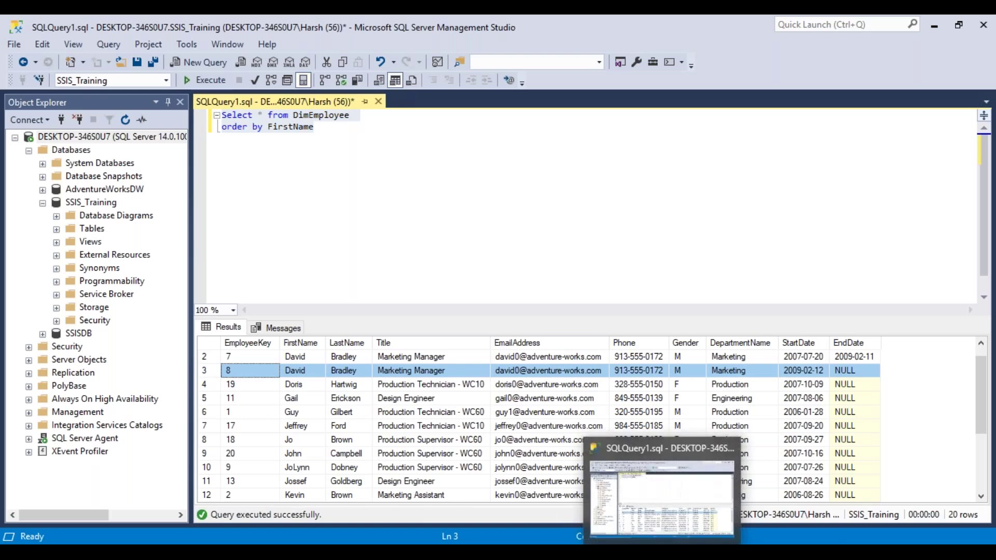
Step: Back in the Visual Studio Lookup editor, put the query's FROM and WHERE clauses on separate lines and change the table to DimEmployee
click(590, 552)
click(649, 506)
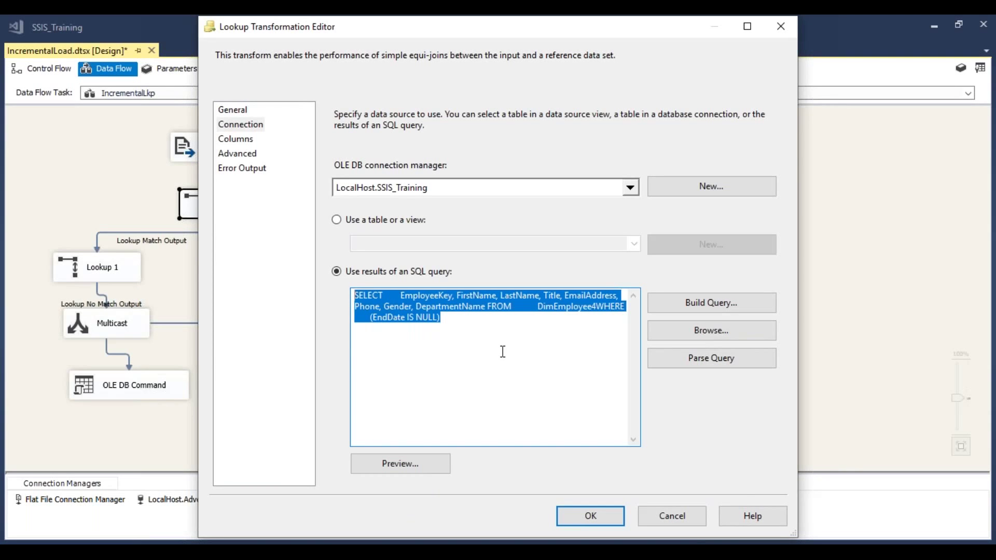
drag(449, 321, 368, 325)
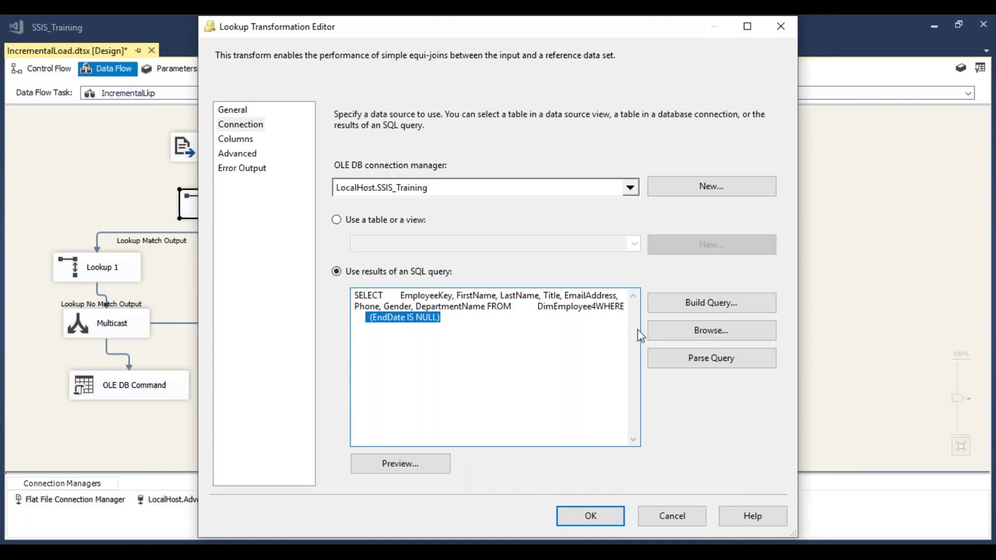
click(488, 307)
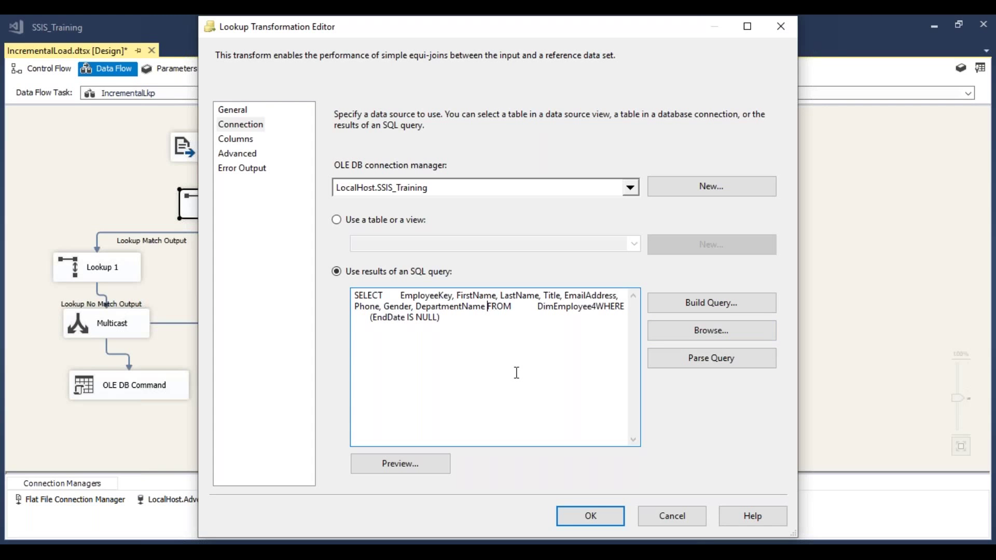
key(Return)
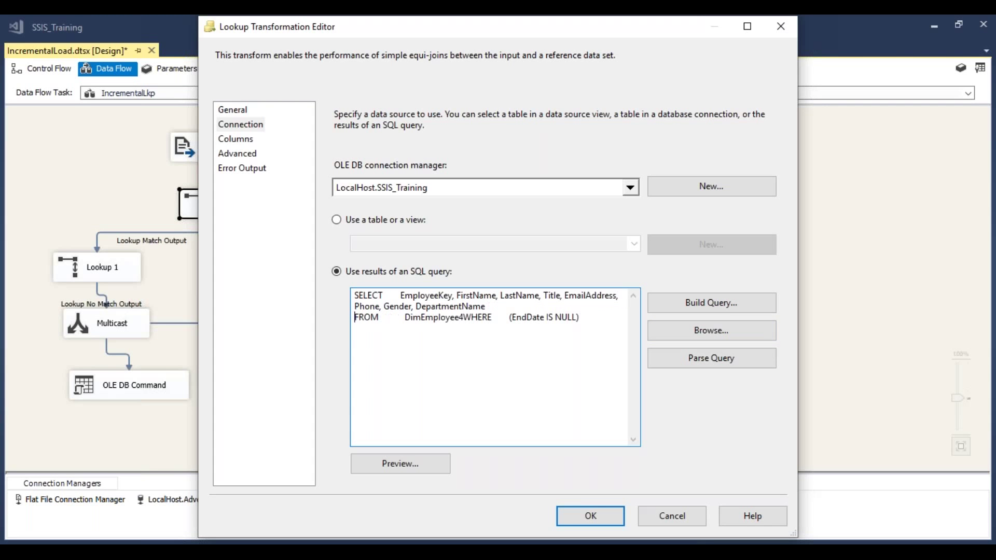
click(406, 317)
key(Return)
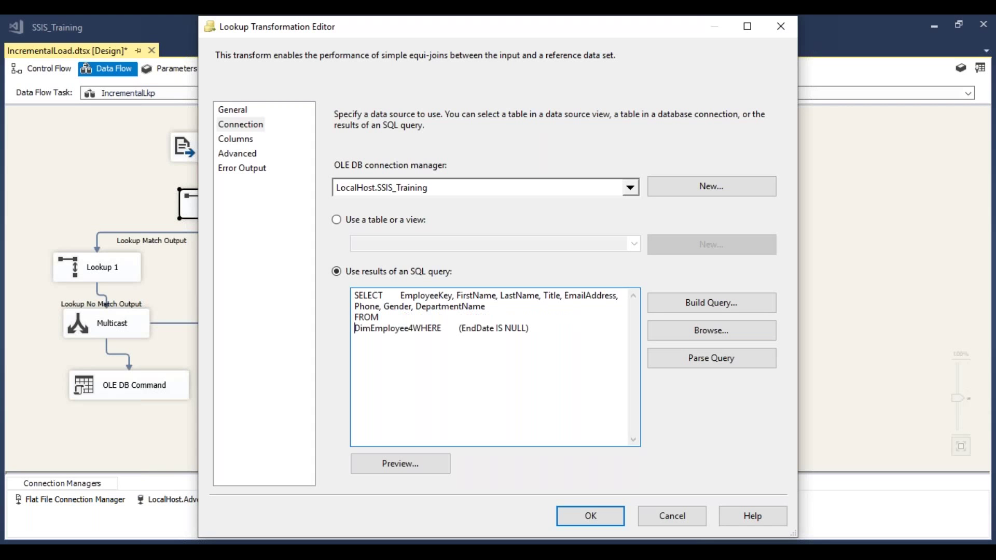
click(414, 329)
key(Return)
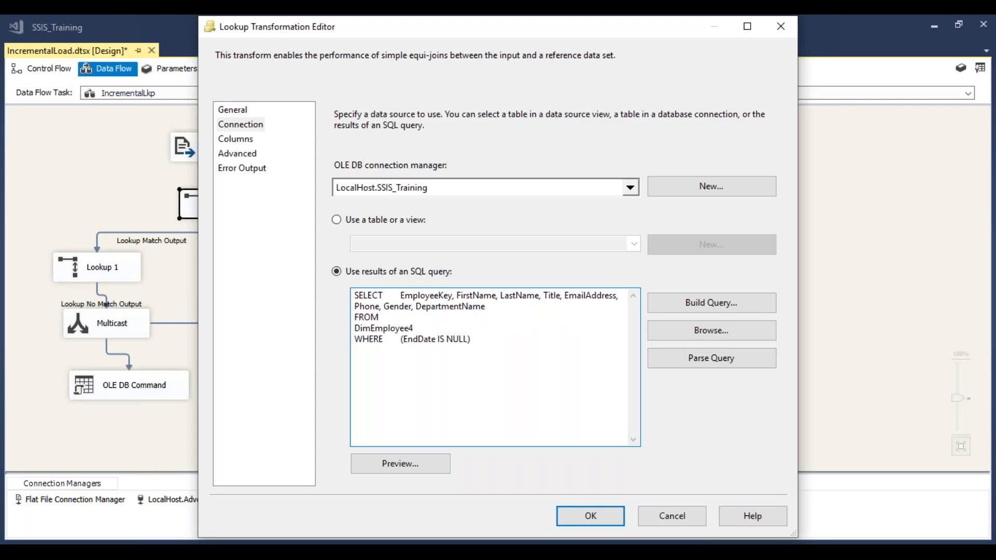
click(355, 328)
key(BackSpace)
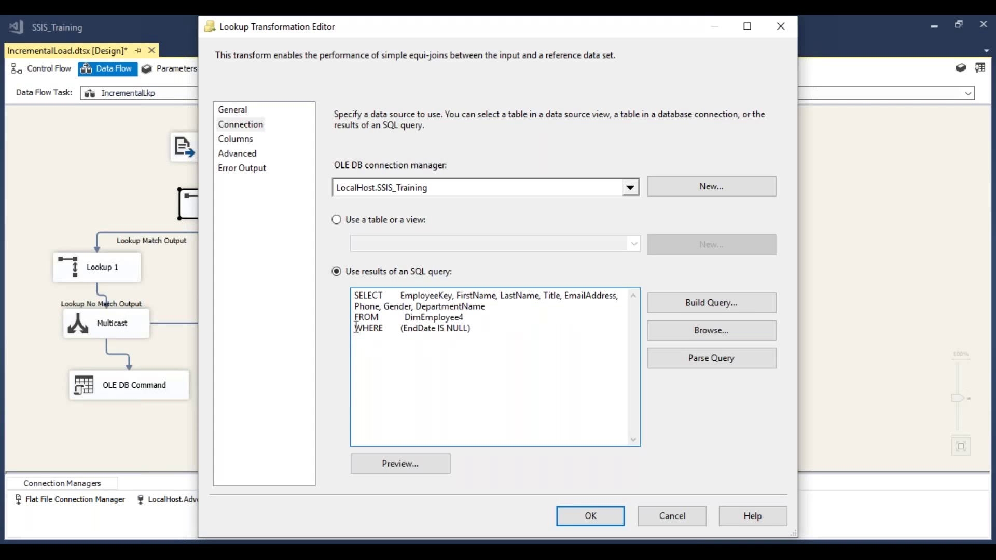
click(466, 317)
key(BackSpace)
Step: Switch to SQL Server Management Studio and compare the EndDate values of the two Marketing Manager rows in the DimEmployee results
click(591, 516)
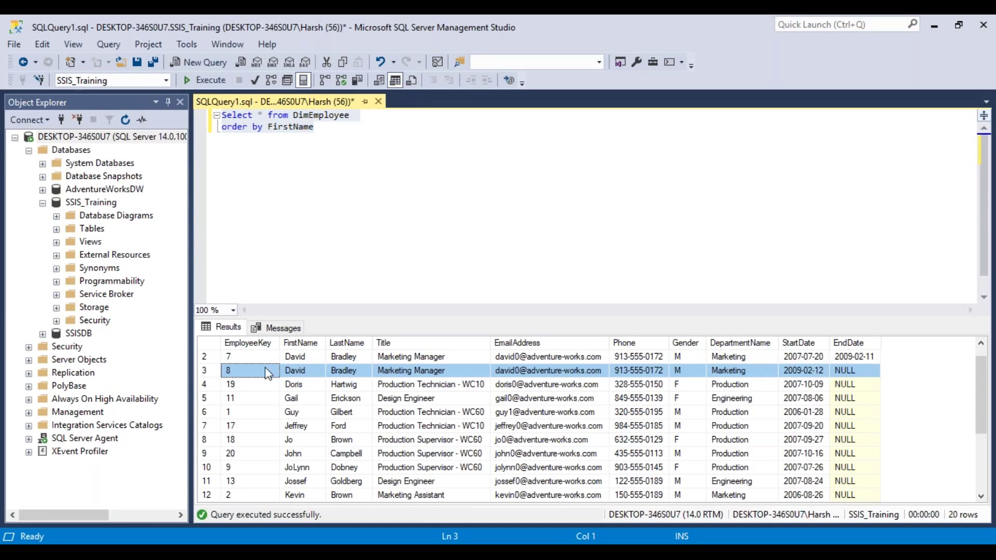
click(212, 357)
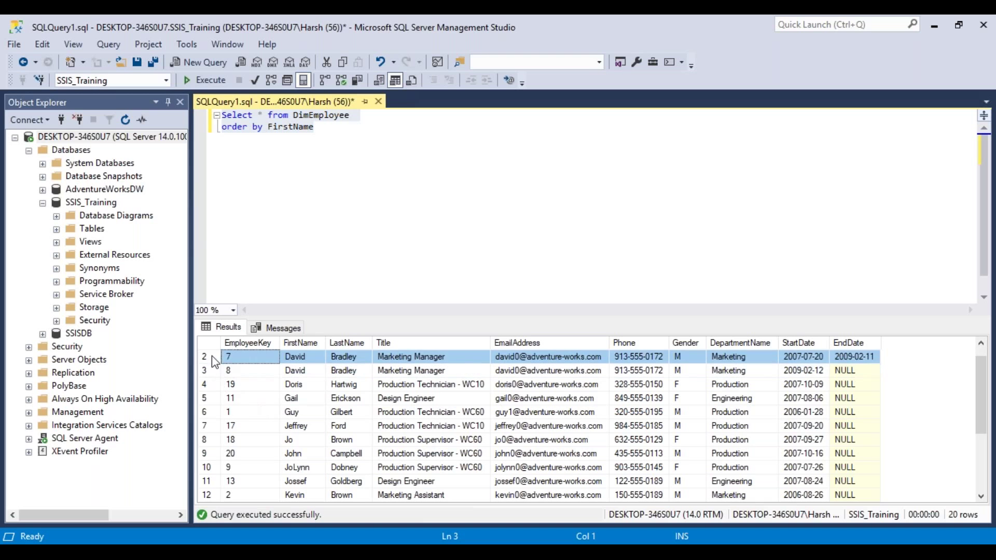
click(207, 373)
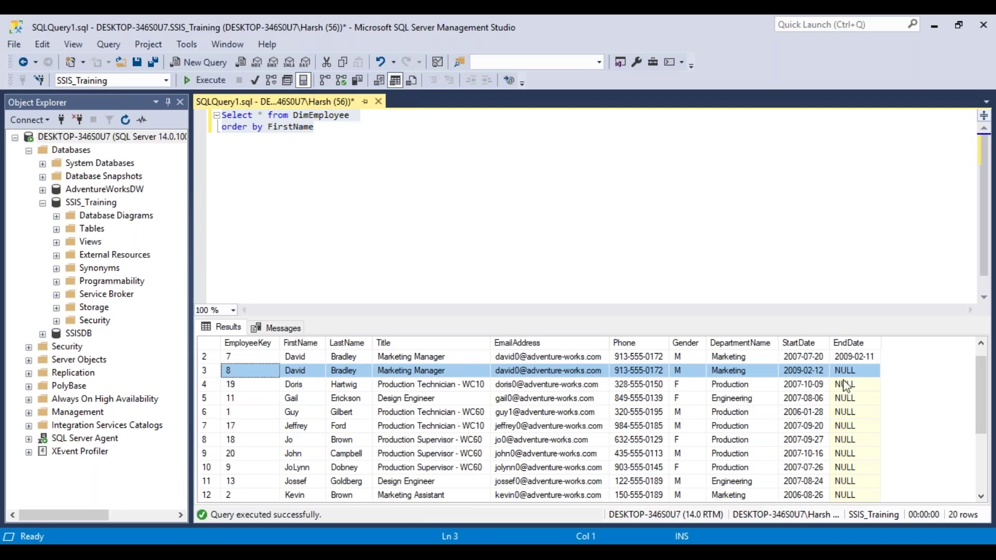
click(861, 358)
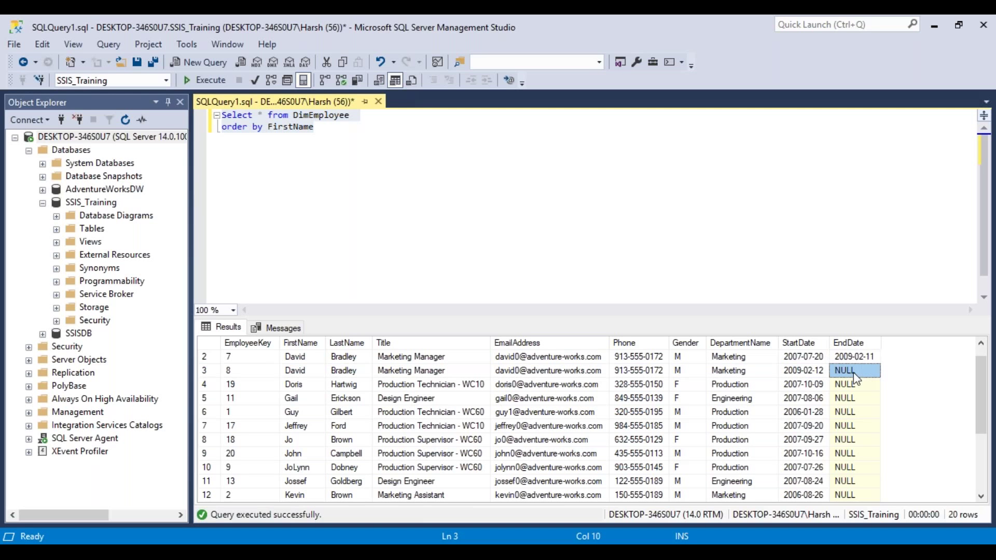
click(858, 357)
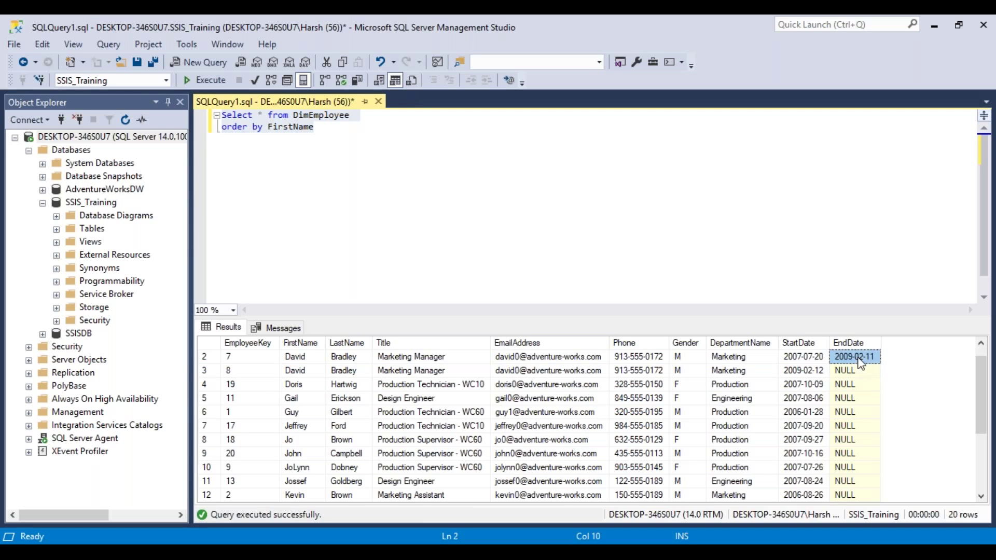
click(209, 358)
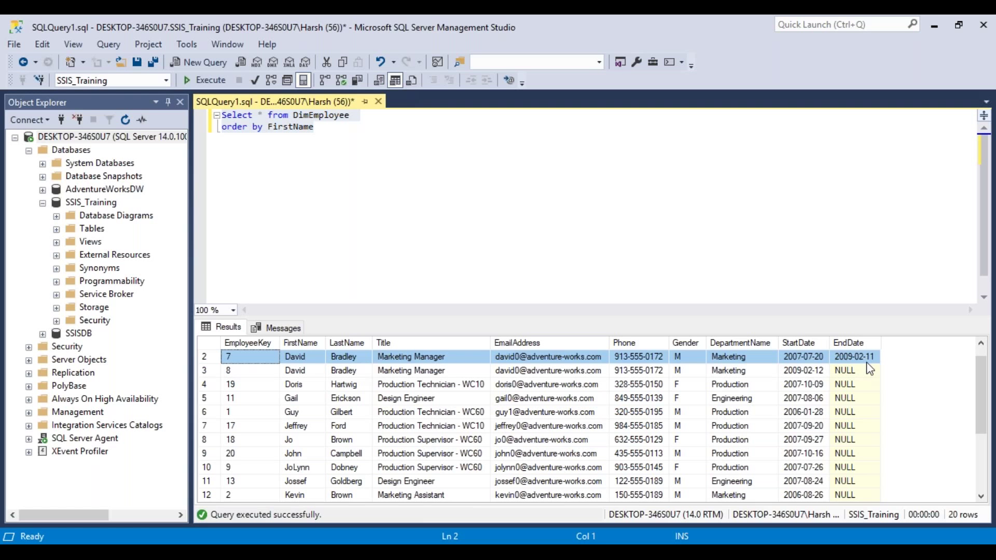
Step: Examine the StartDate and EndDate of the second Marketing Manager row, along with the Production Technician - WC10 row below it
click(813, 374)
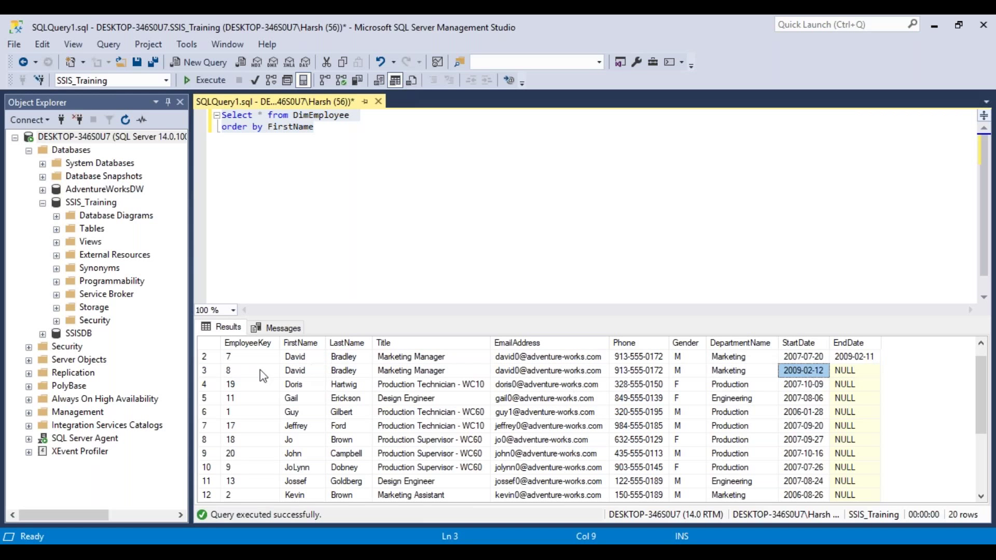
click(212, 375)
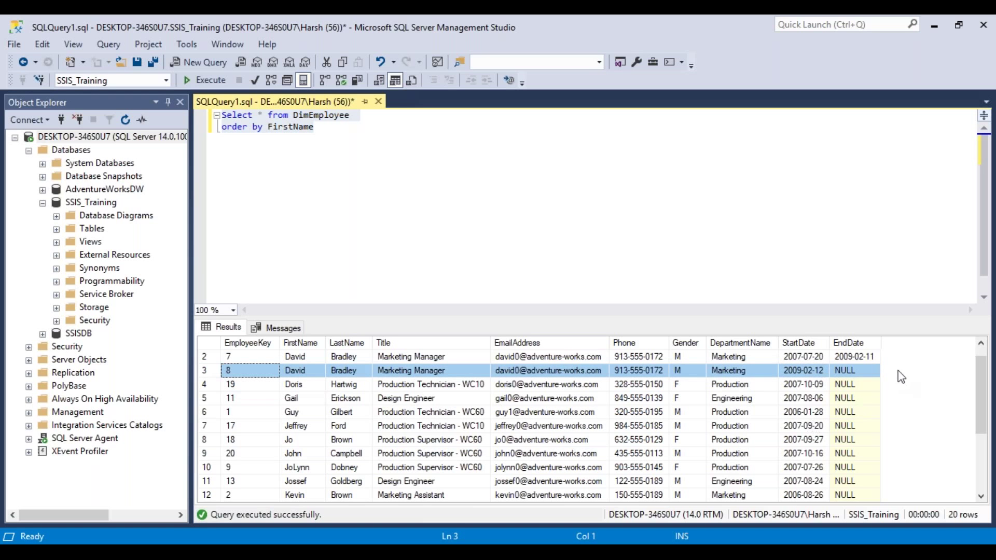
click(873, 373)
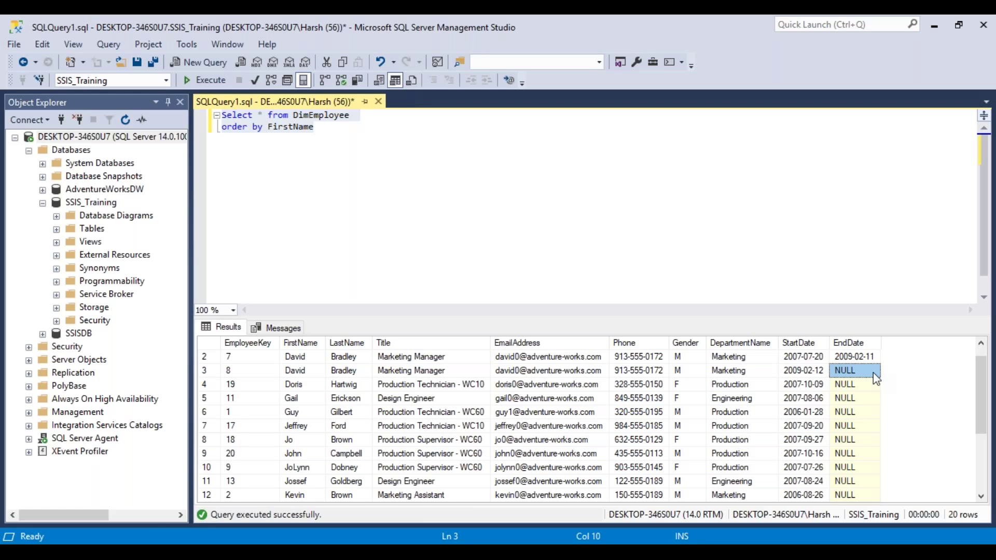
click(560, 371)
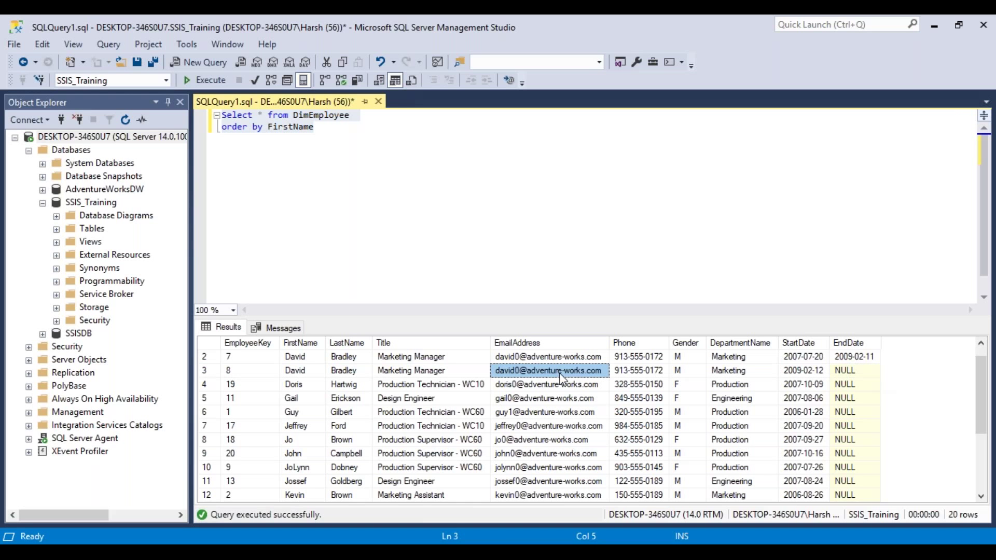
click(205, 385)
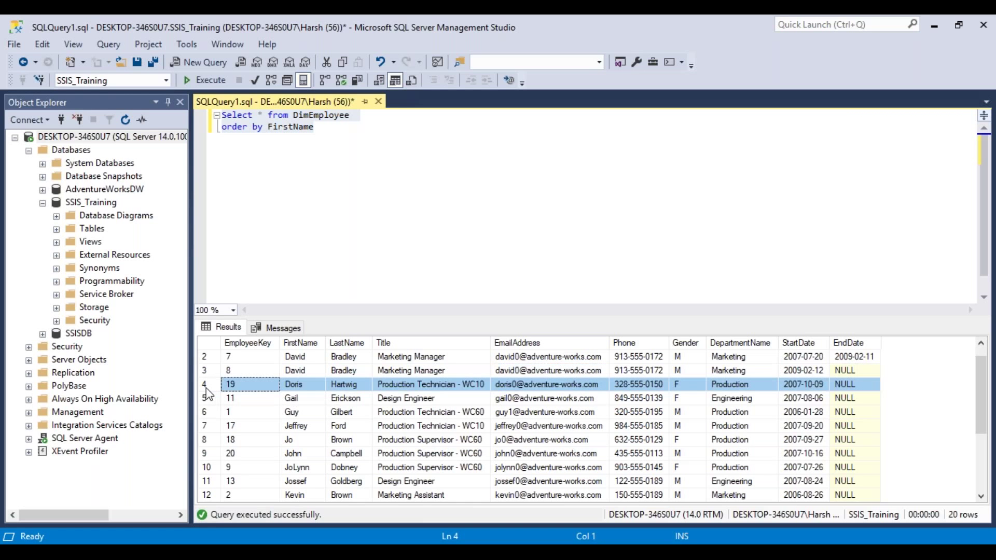
click(213, 372)
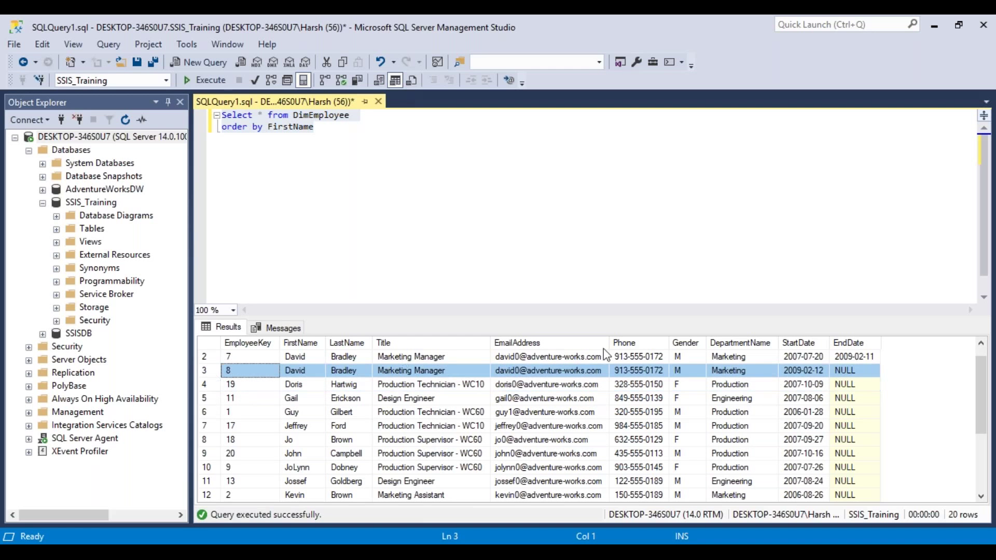
click(871, 371)
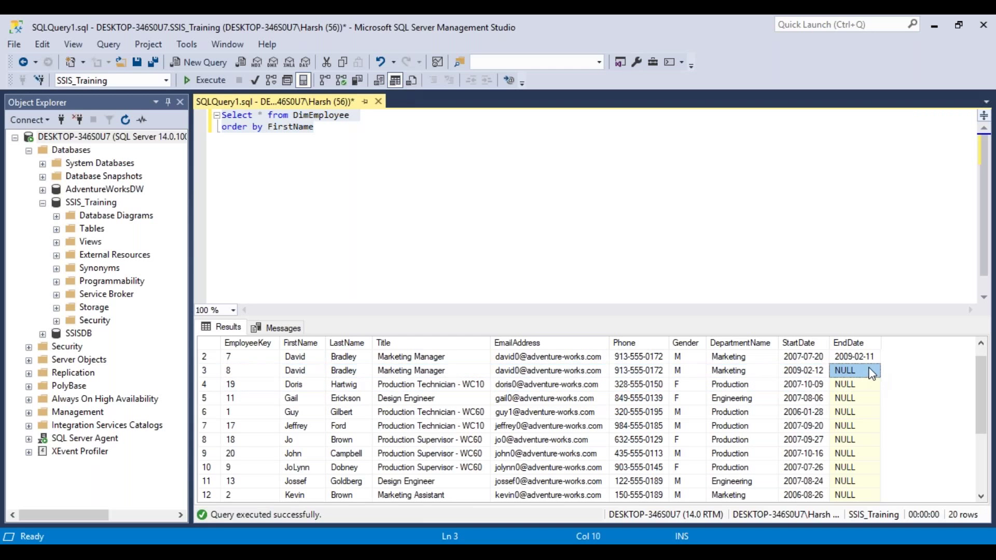
click(210, 384)
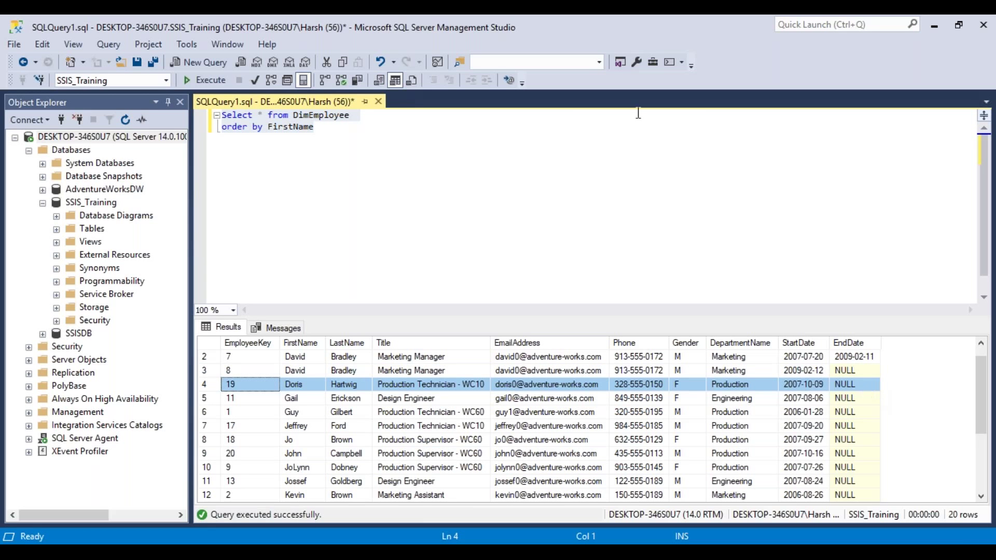
Step: Switch to the EmployeeData file in Notepad, highlight the Marketing Assistant, Marketing Manager and Production Manager records for review, and minimize Notepad
key(alt+Tab)
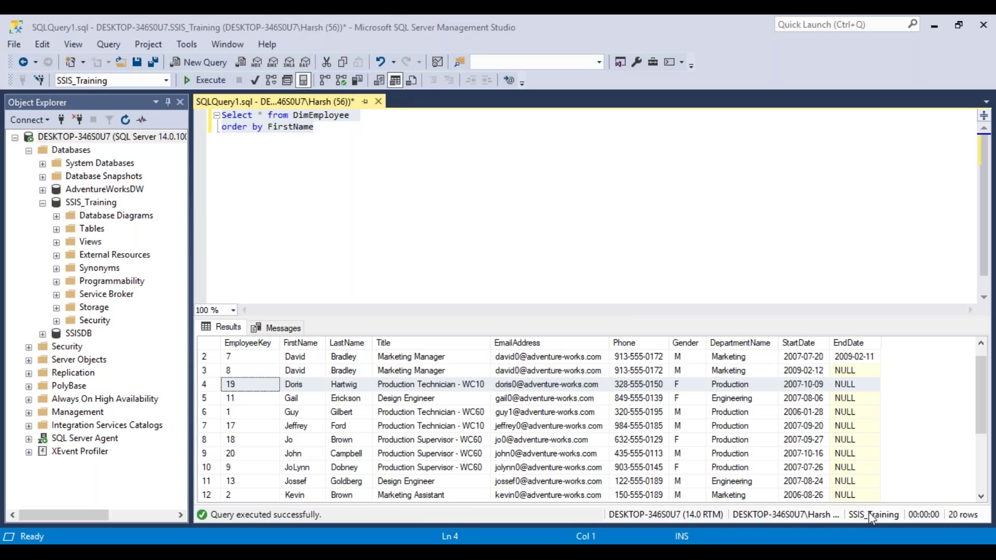
click(623, 516)
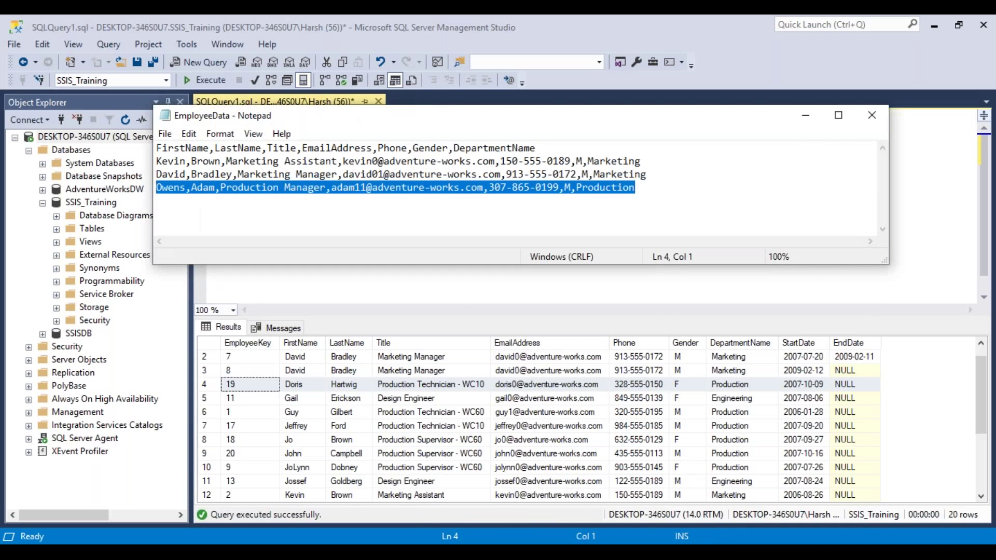
drag(636, 188, 152, 164)
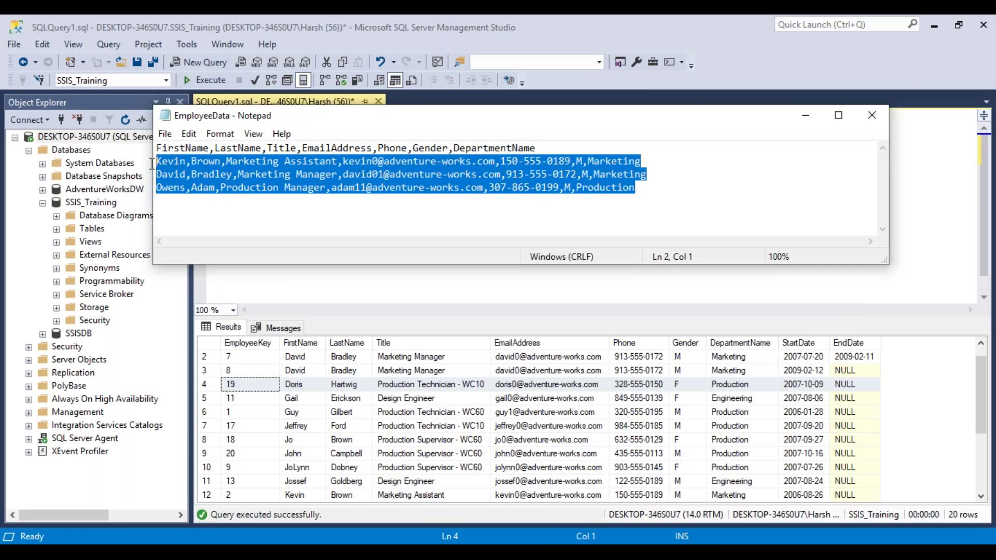
click(647, 166)
drag(648, 166, 345, 176)
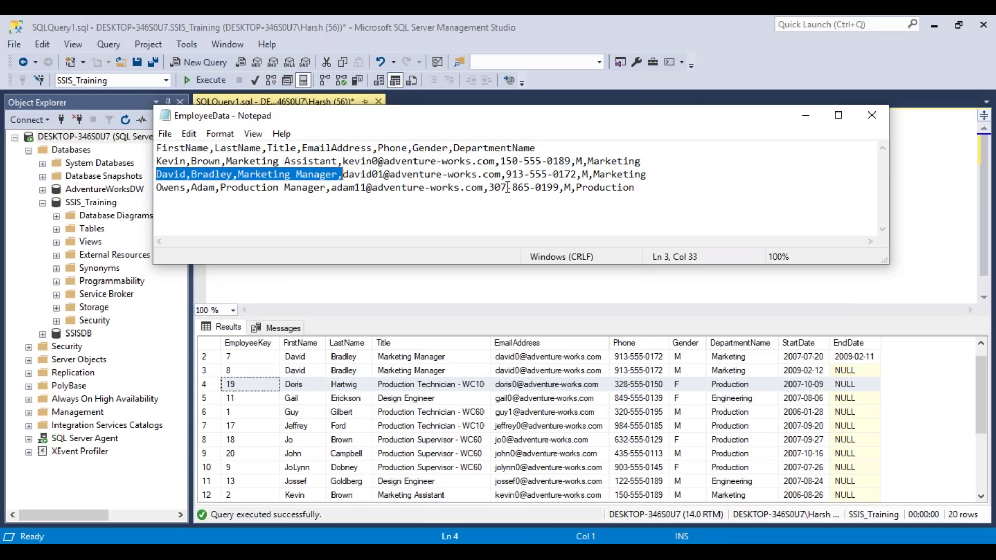
drag(638, 191, 568, 193)
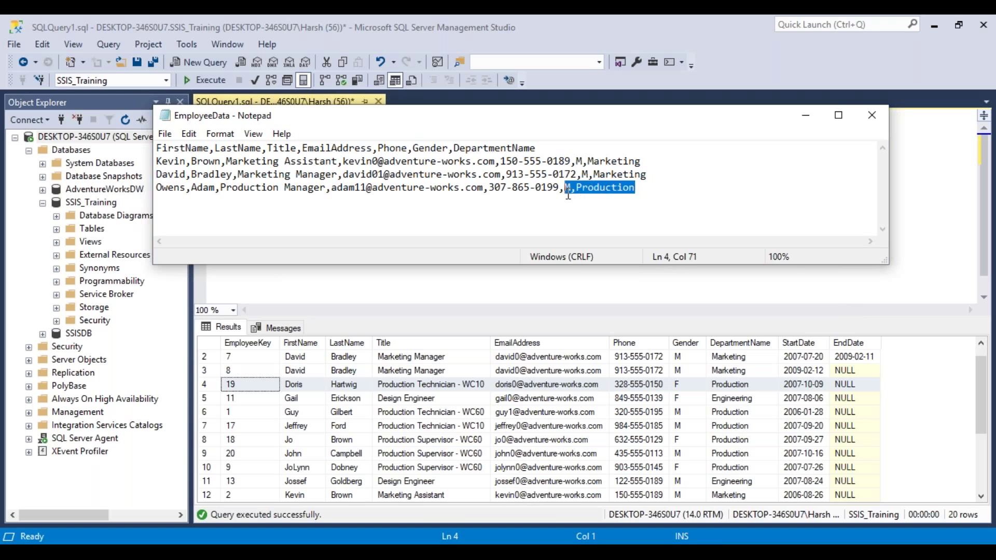
click(648, 163)
drag(648, 163, 280, 151)
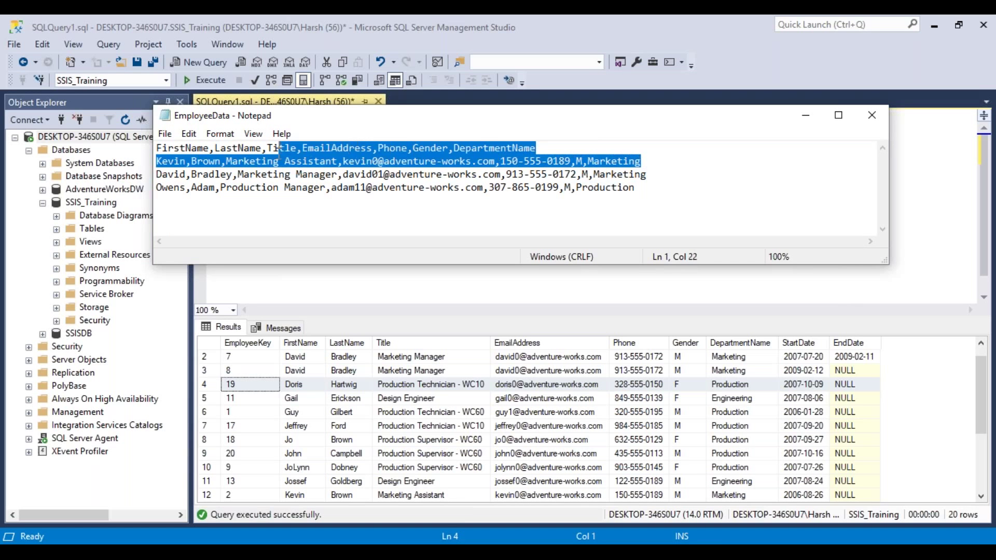
drag(157, 174, 227, 174)
drag(643, 161, 158, 158)
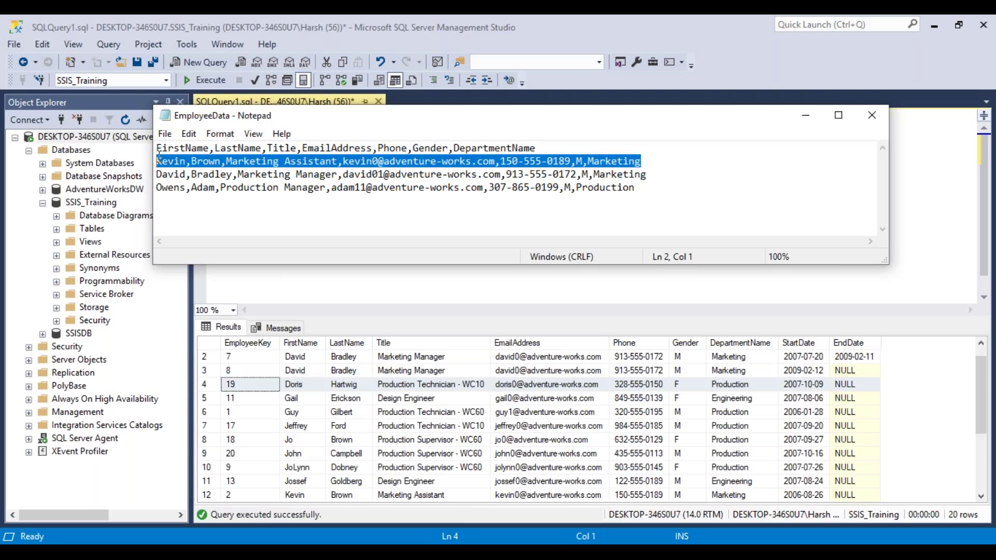
drag(649, 176, 171, 165)
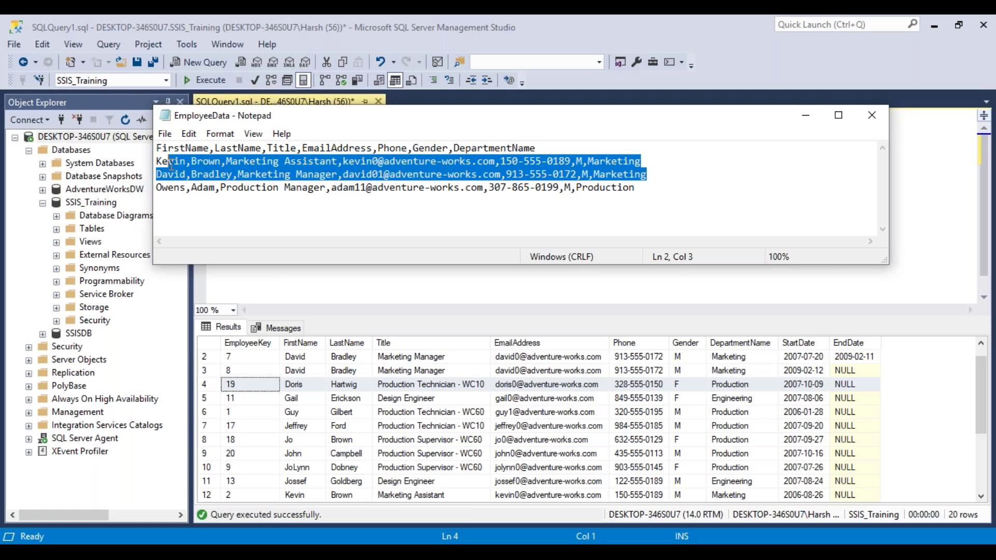
click(809, 117)
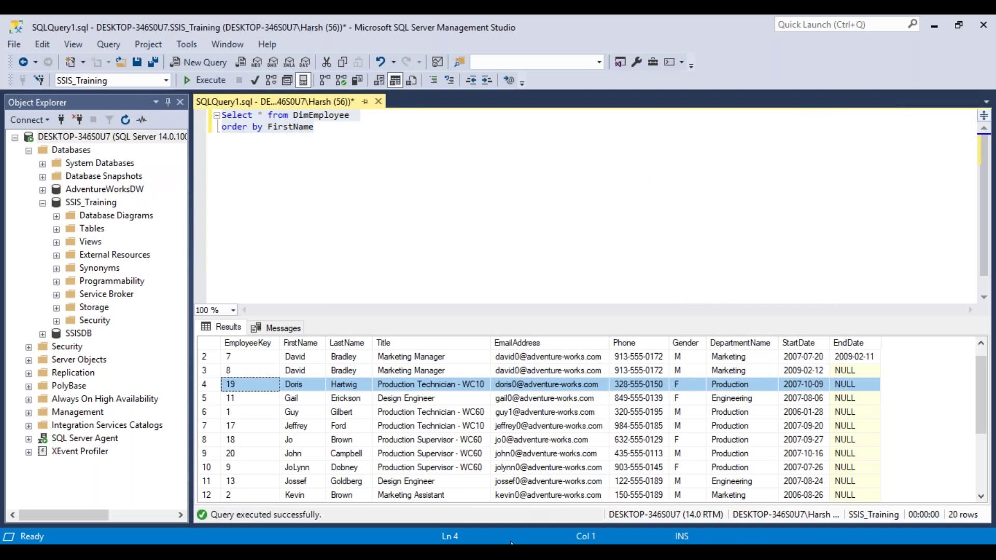
Step: Switch to the SSIS_Training data flow in Visual Studio, open the first Lookup's connection settings and highlight the WHERE (EndDate IS NULL) clause for review
click(591, 553)
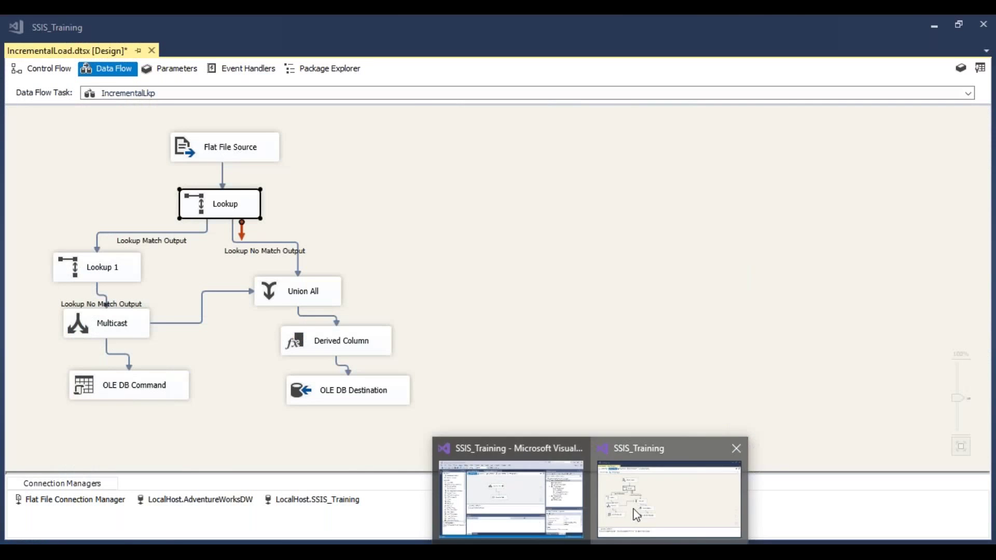
click(634, 510)
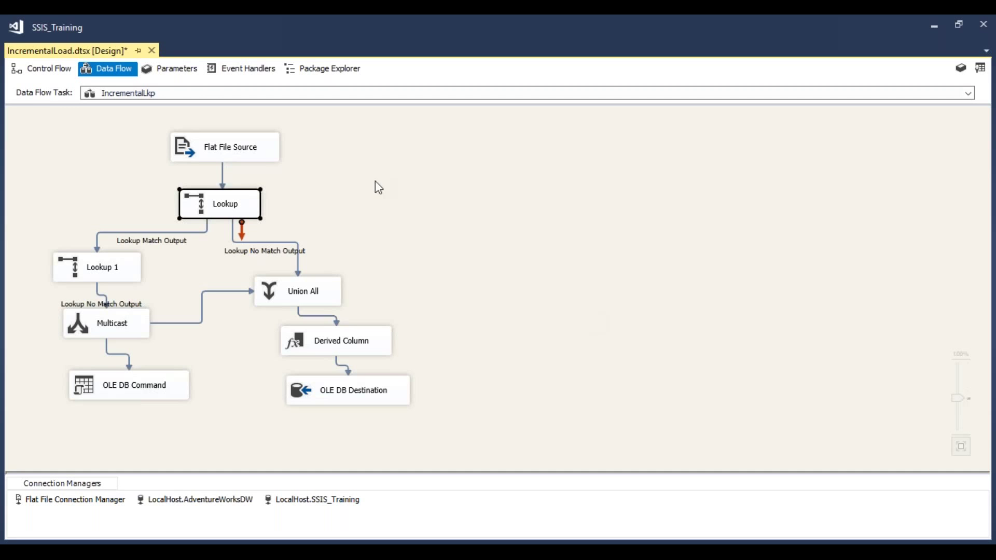
click(262, 160)
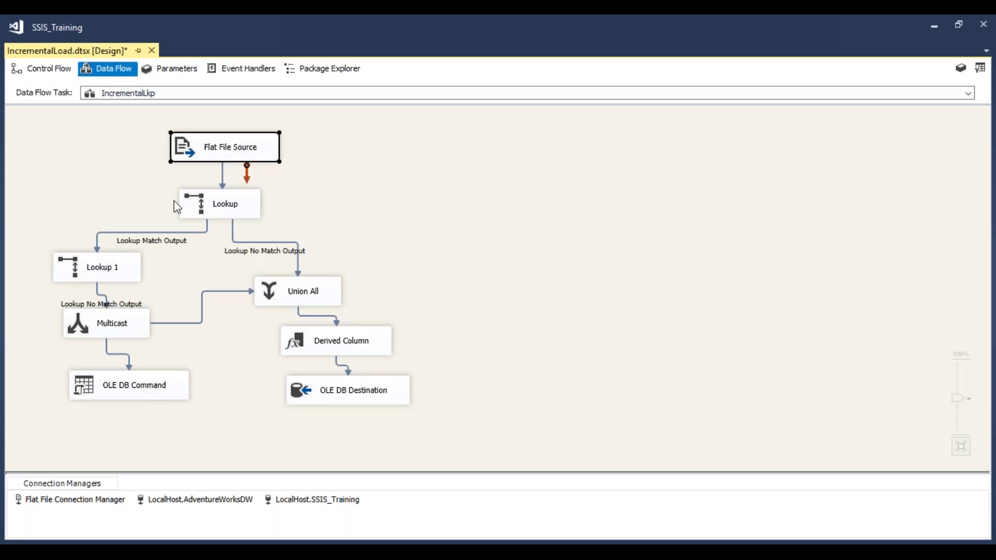
click(237, 208)
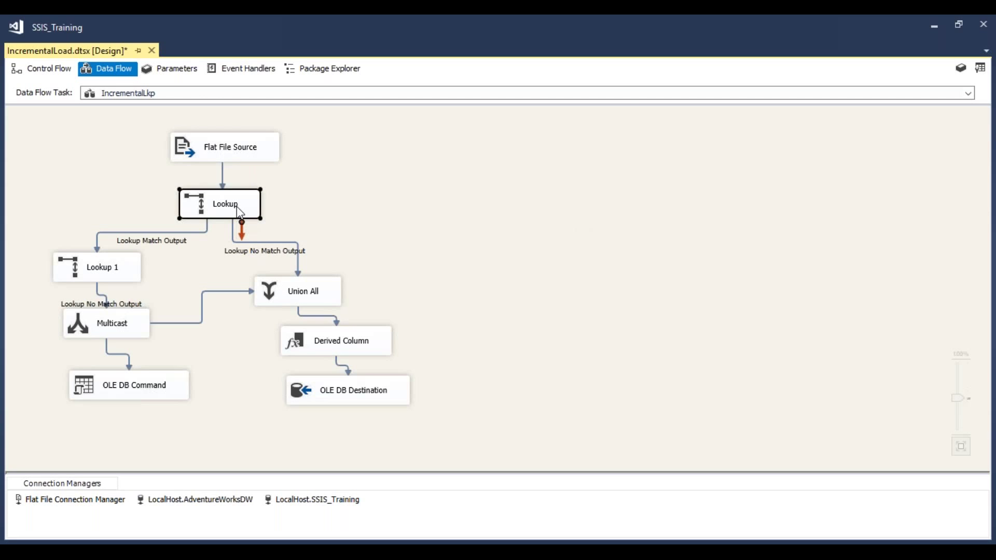
double_click(238, 209)
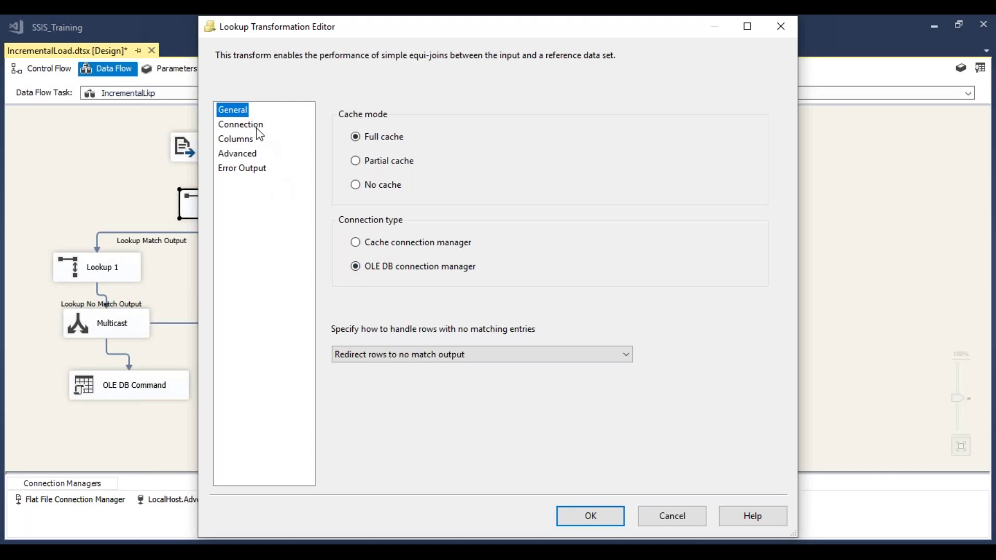
click(241, 125)
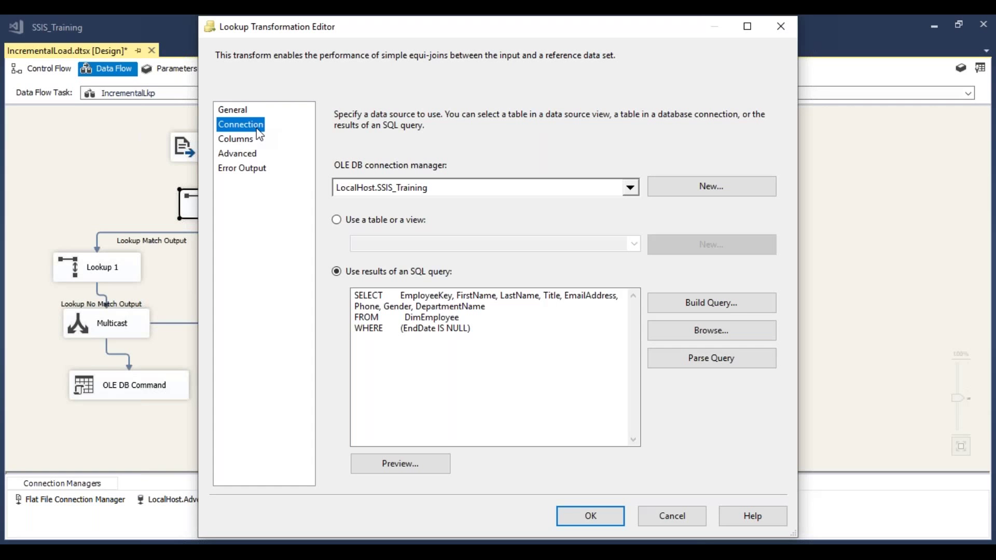
click(495, 335)
drag(495, 335, 360, 344)
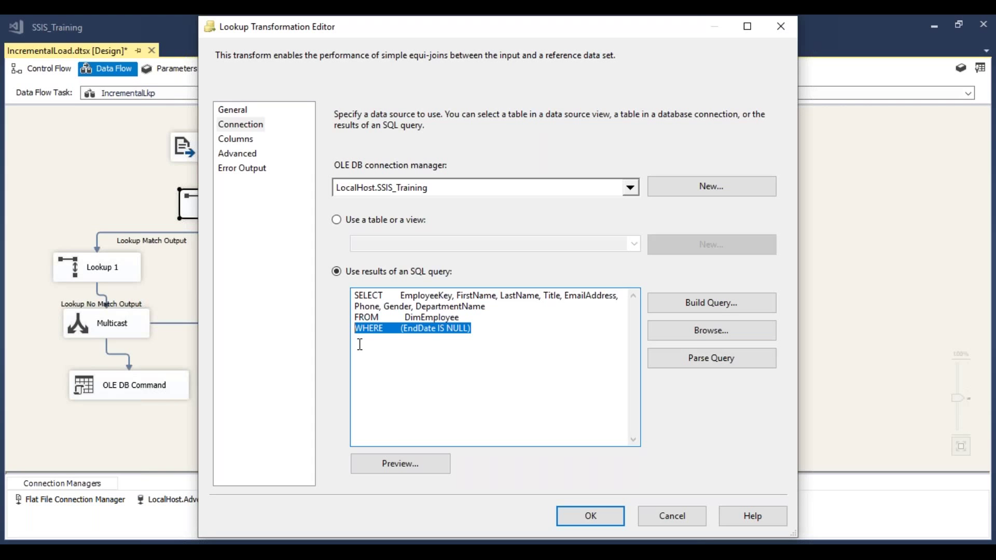
drag(485, 333, 343, 348)
Step: Try using the [dbo].[DimEmployee] table as the Lookup source, and return to the SQL query with its EndDate filter
click(337, 220)
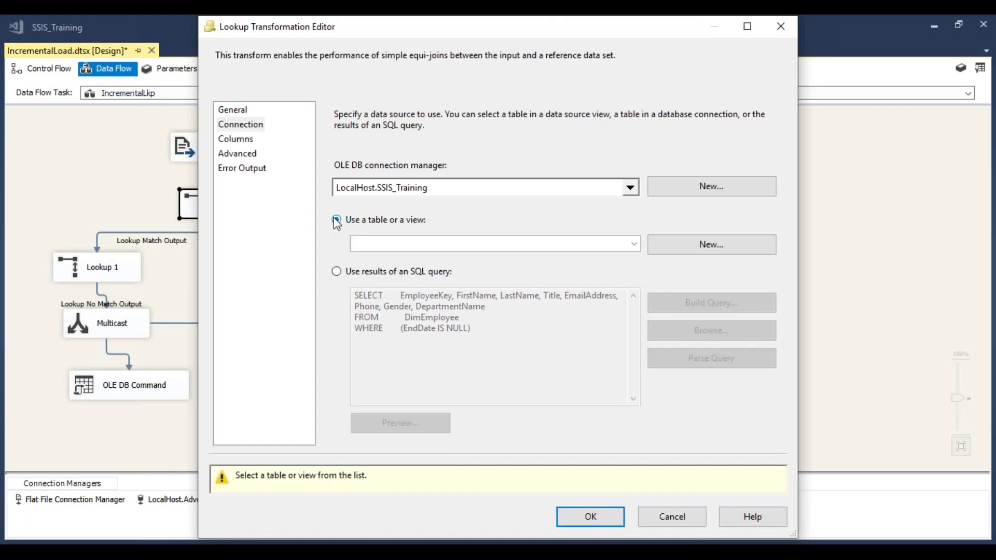
click(634, 243)
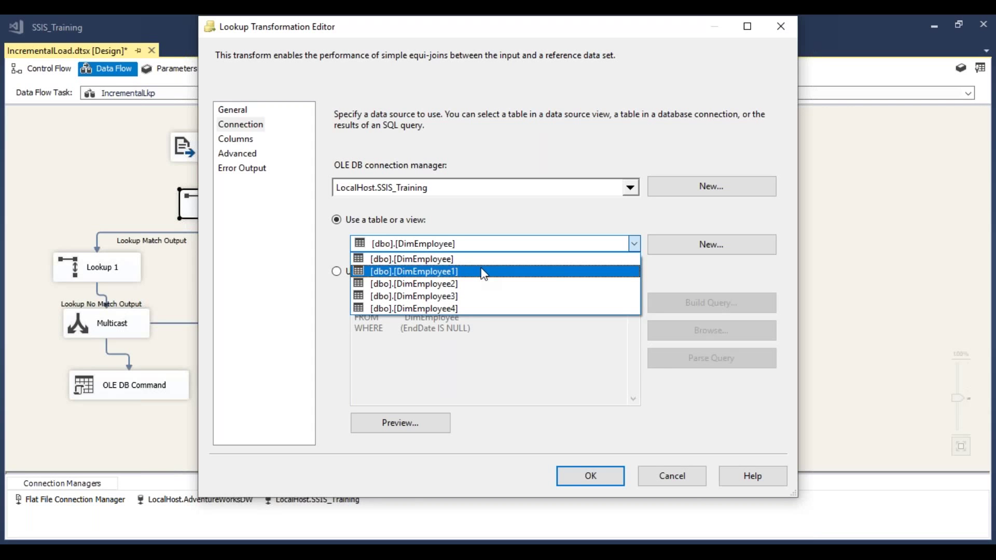
click(338, 273)
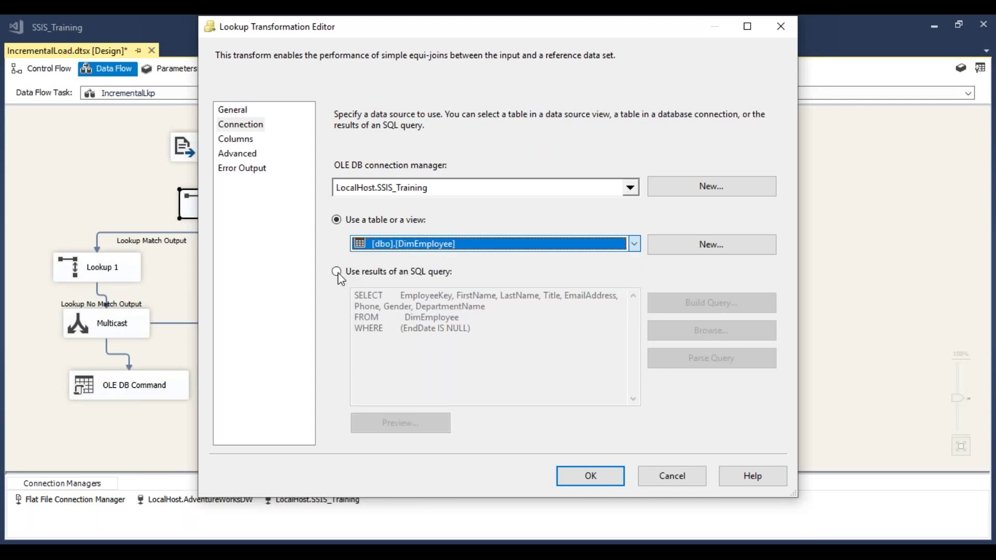
click(337, 272)
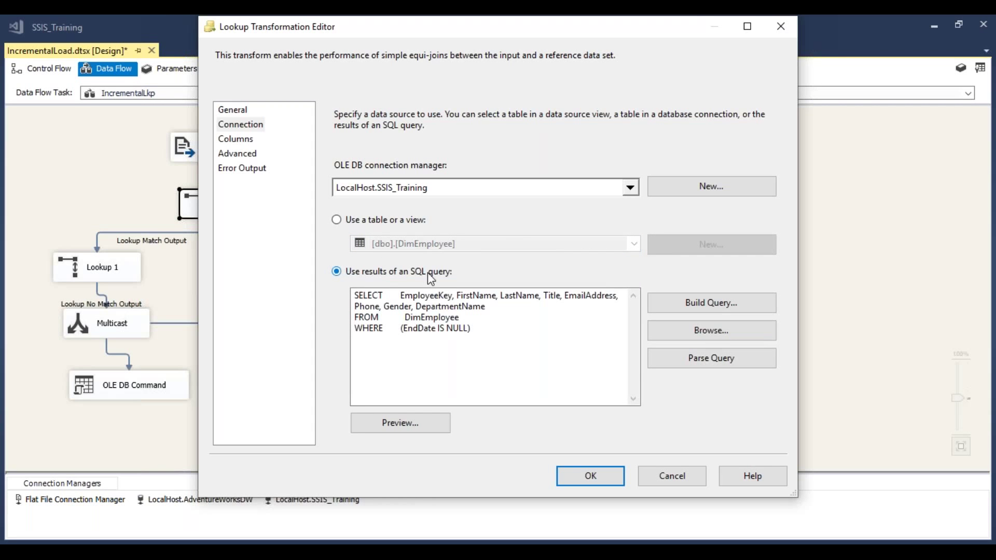
drag(477, 330, 337, 338)
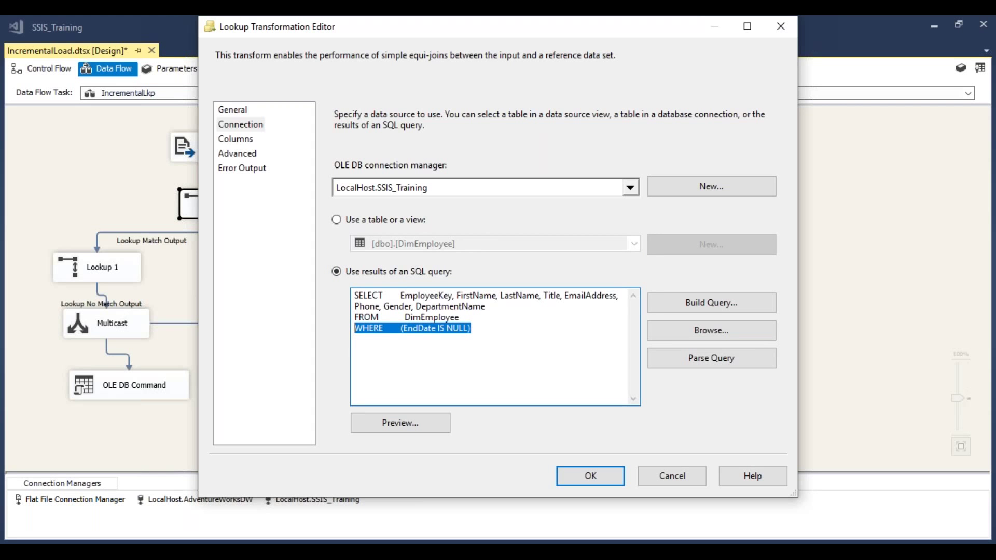
Step: Review the Lookup's FirstName and LastName column mappings plus its Advanced and Error Output settings, and close the editor
click(238, 139)
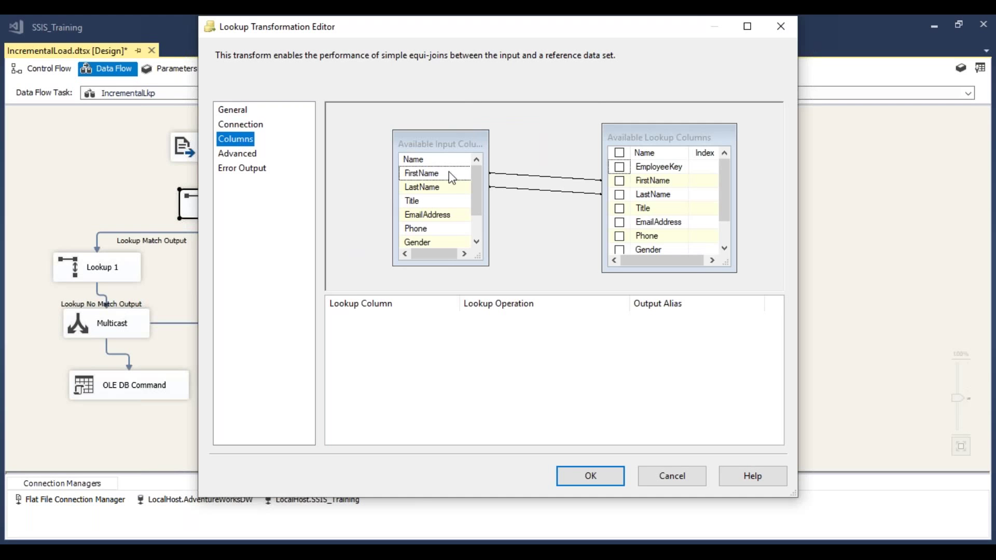
mouse_move(450, 174)
mouse_move(467, 193)
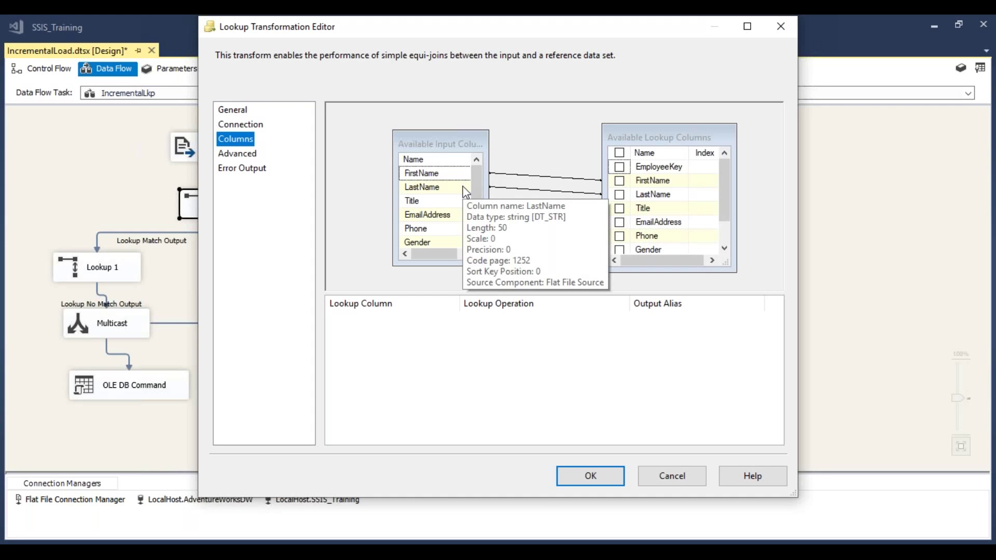
click(249, 155)
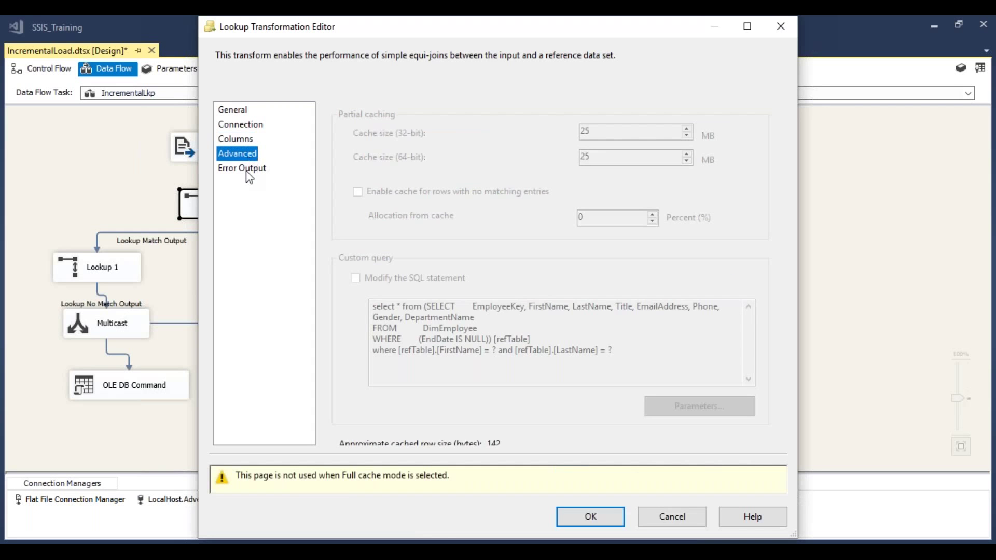
click(246, 171)
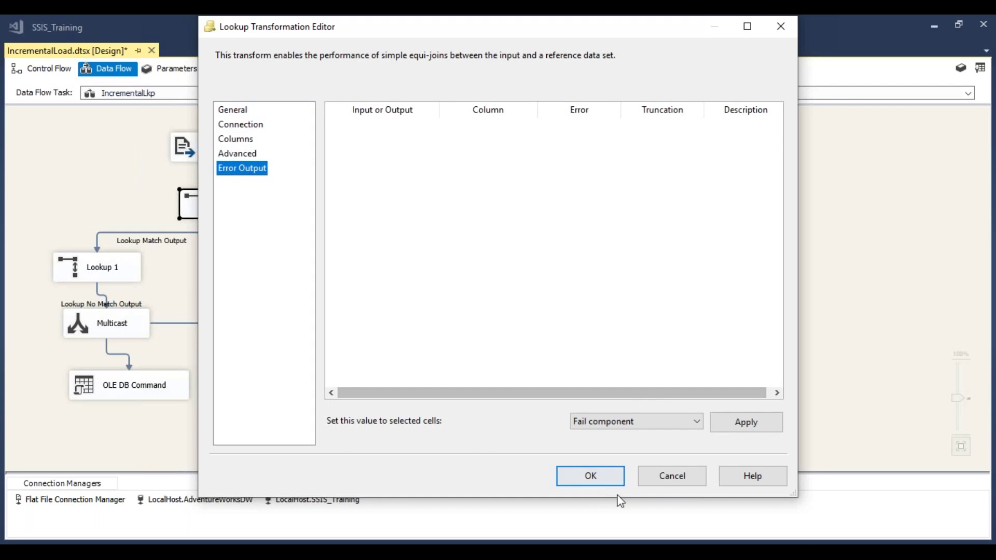
click(604, 480)
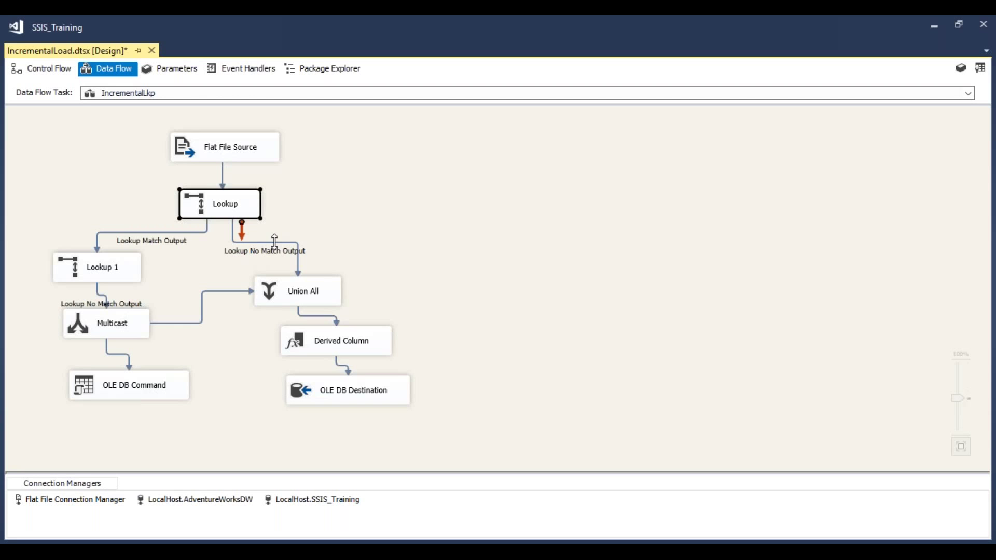
Step: Switch to the EmployeeData file in Notepad and highlight the Marketing Assistant record for review
click(149, 235)
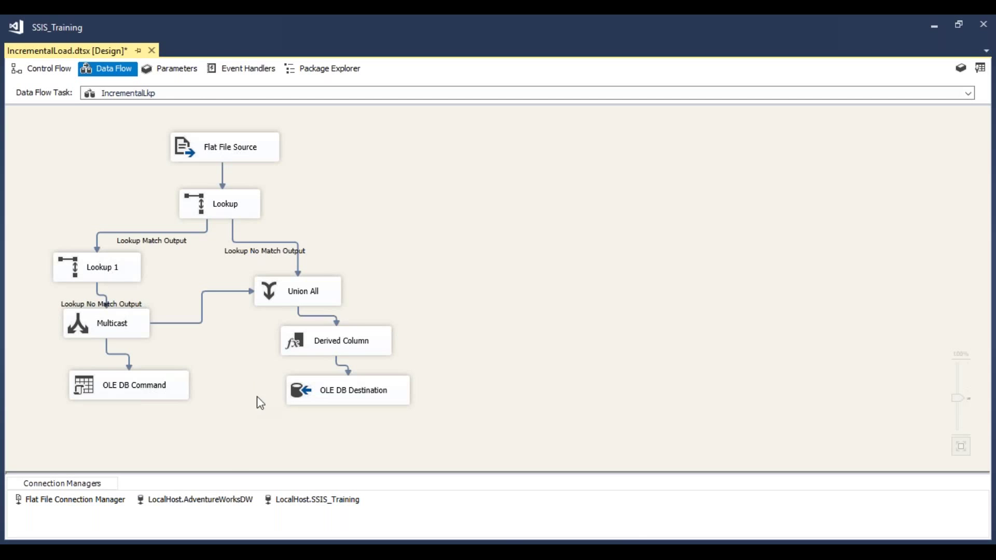
click(630, 551)
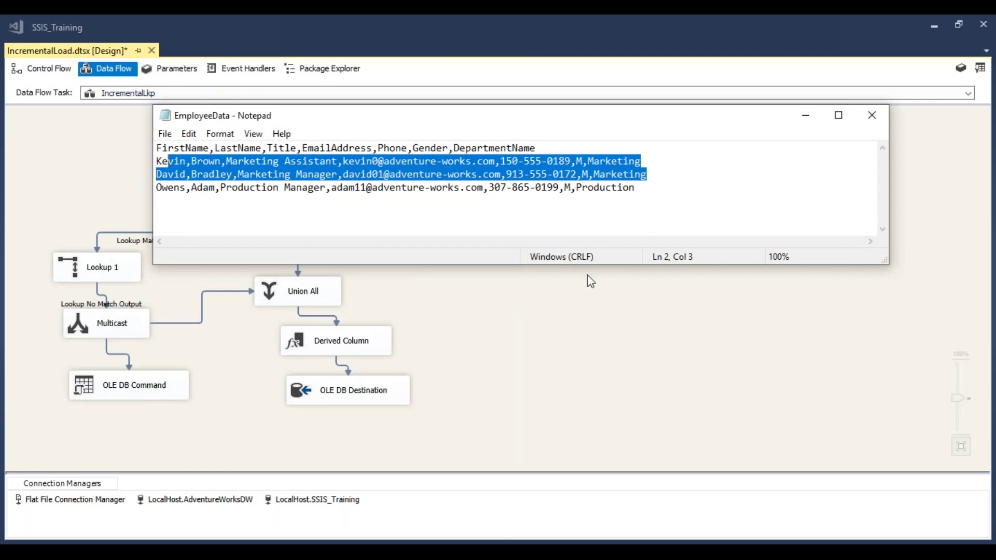
click(643, 208)
drag(643, 162, 148, 166)
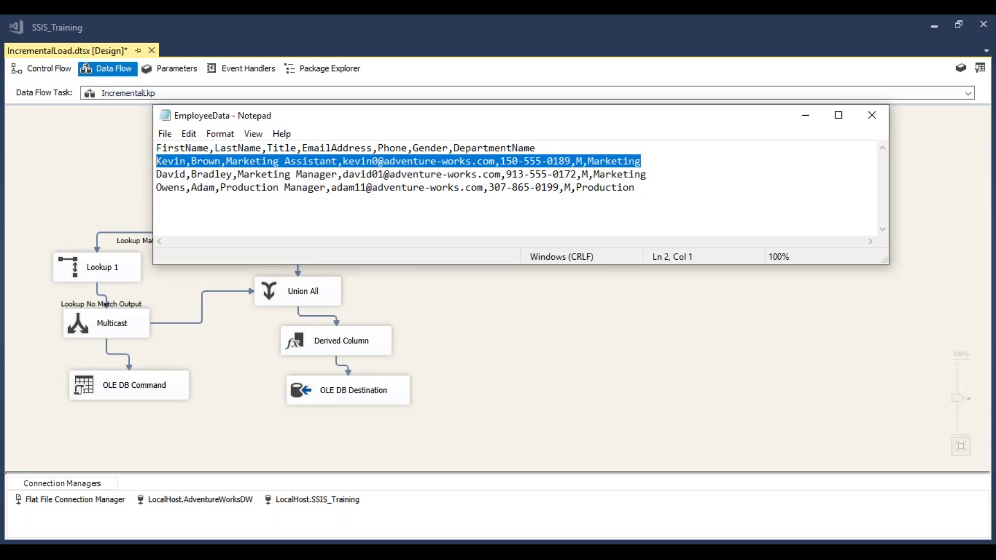
Step: Switch to SQL Server Management Studio and compare the Marketing Assistant row in the DimEmployee results with its EmployeeData record in Notepad
click(656, 493)
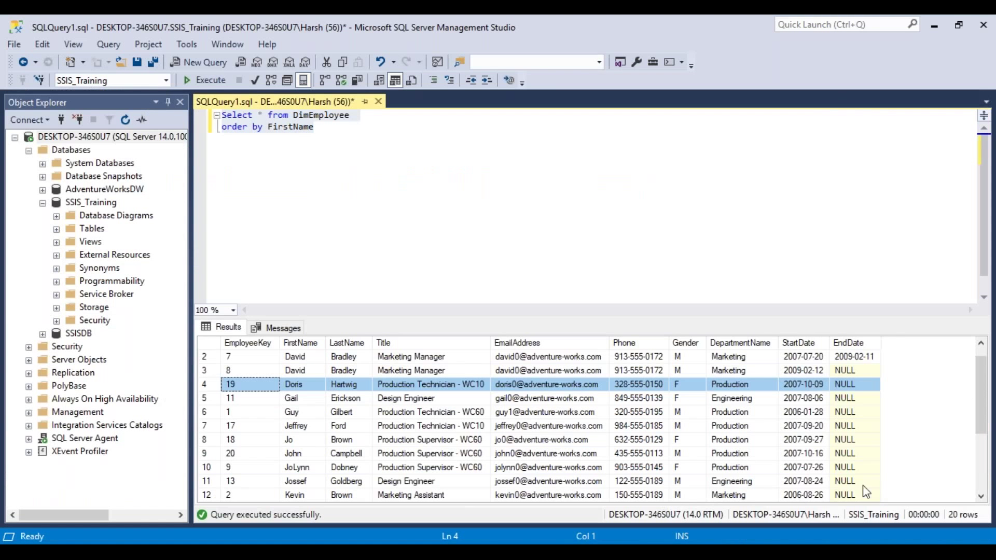
drag(982, 406, 982, 414)
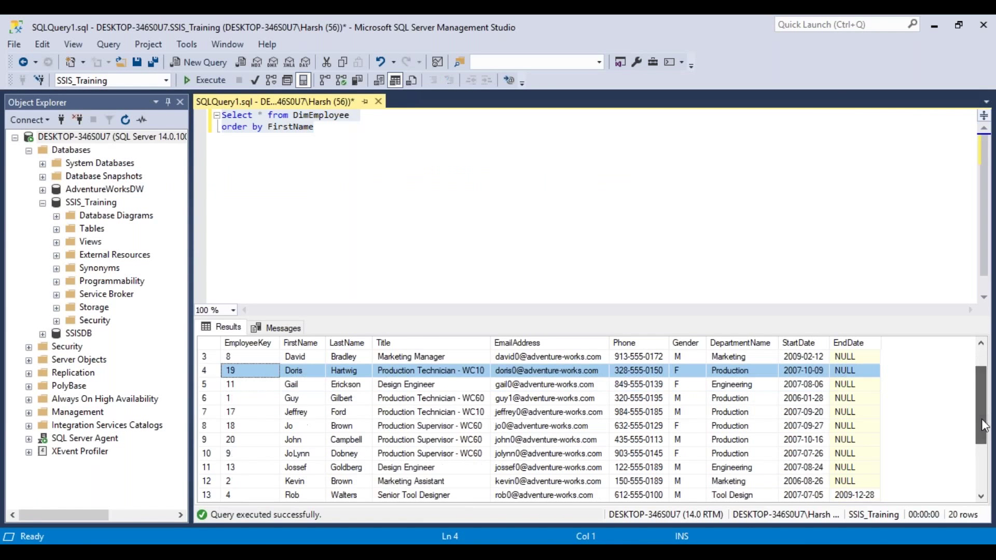
click(205, 483)
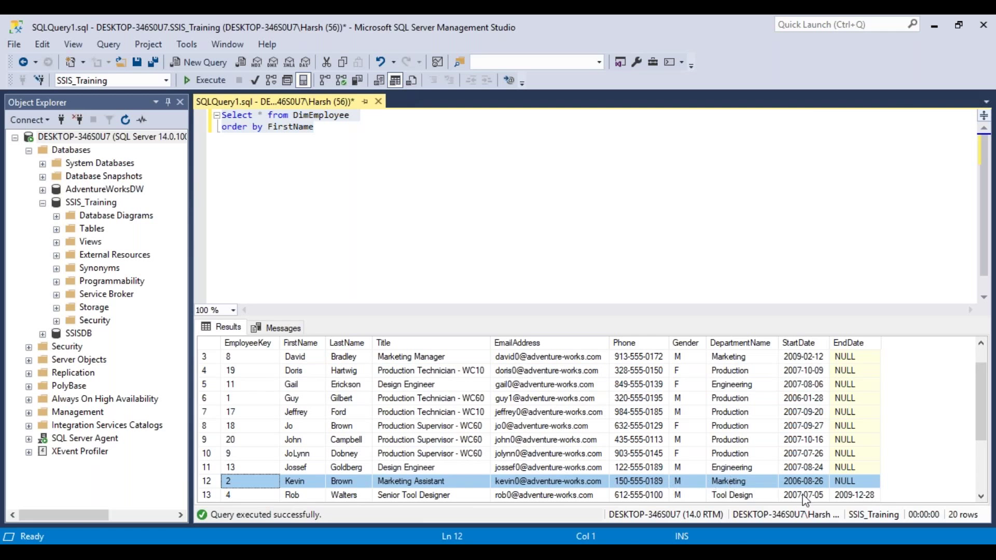
click(734, 552)
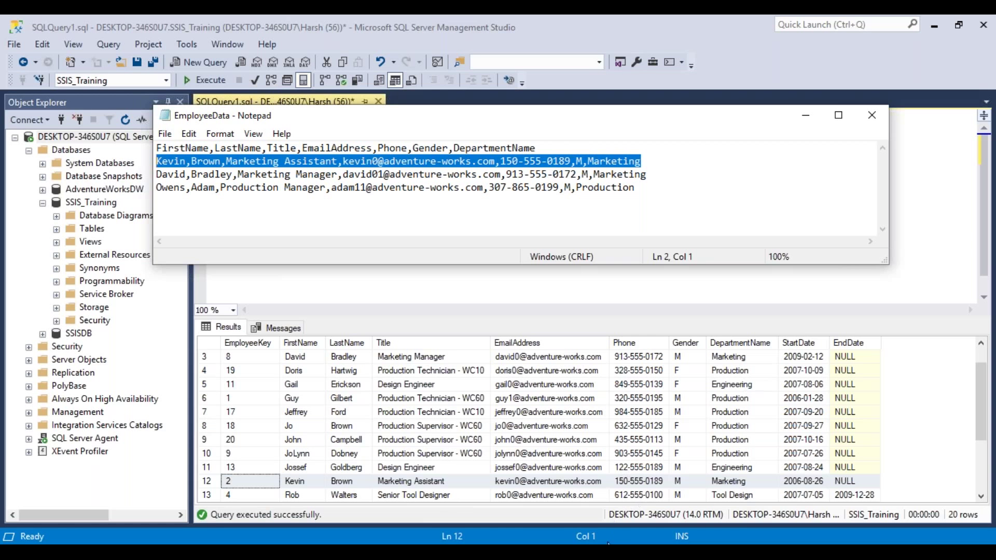
Step: Switch back to the data flow in Visual Studio and open the Lookup 1 transformation for editing
mouse_move(608, 543)
click(687, 500)
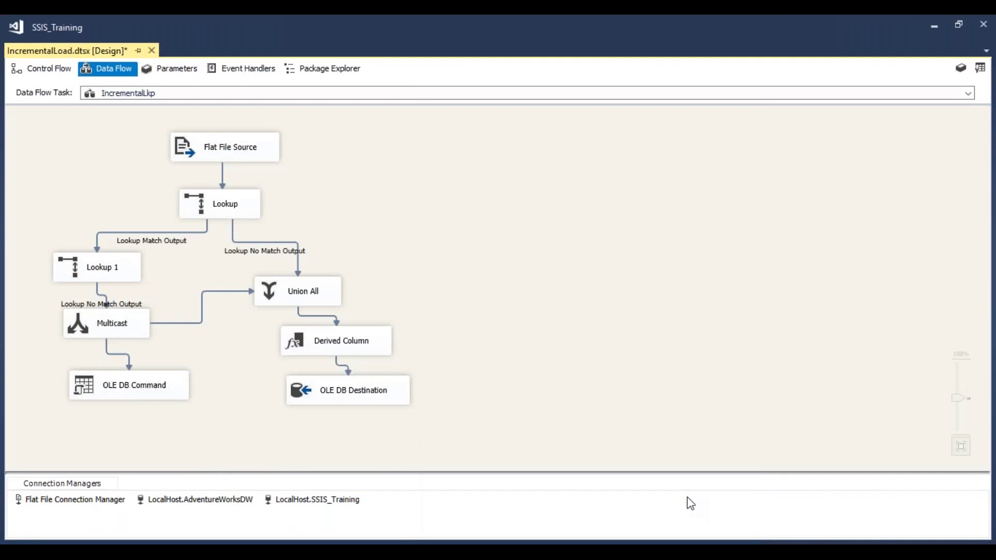
click(103, 267)
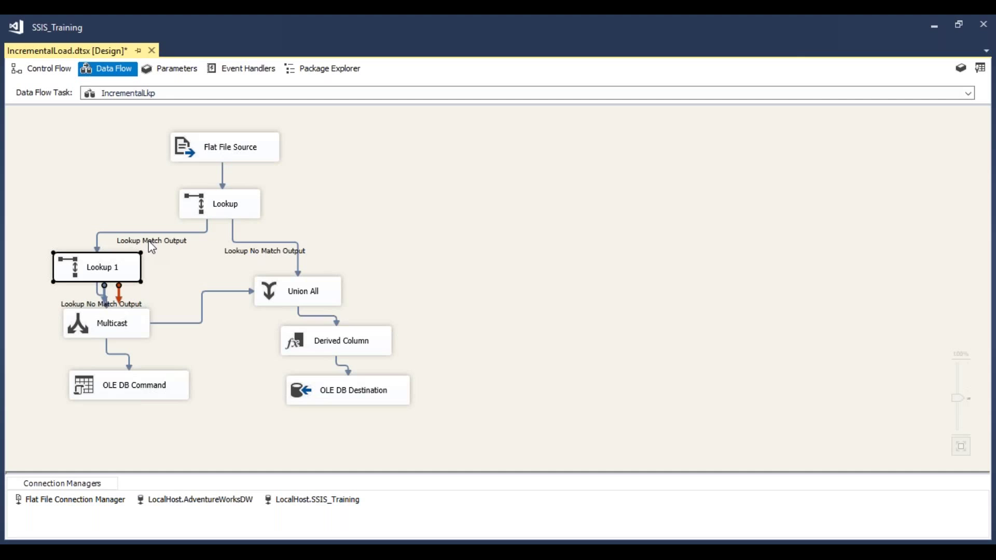
double_click(112, 270)
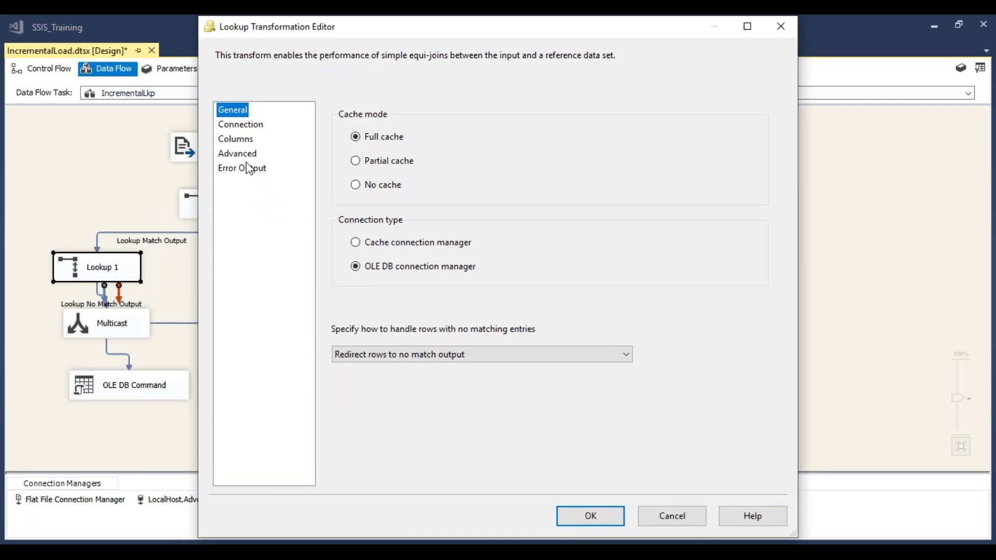
Step: Examine Lookup 1's column mappings from FirstName through DepartmentName, highlight the Title column on both sides, and close the editor
click(243, 140)
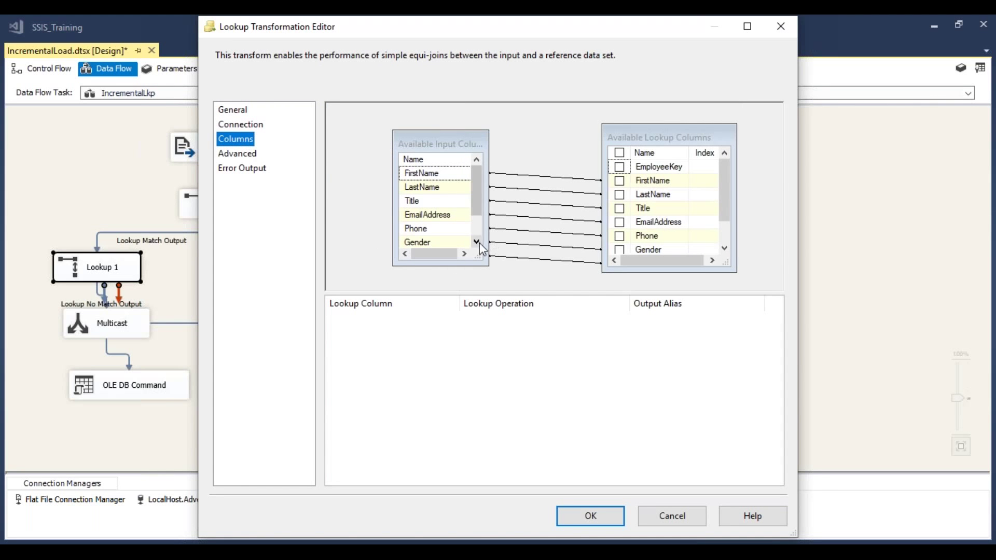
scroll(480, 243, down, 1)
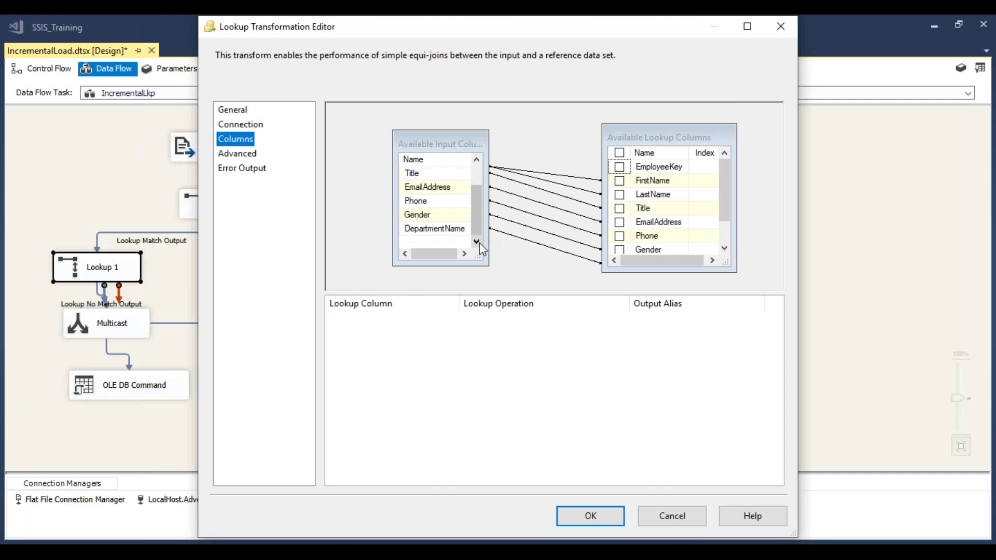
click(725, 248)
click(724, 248)
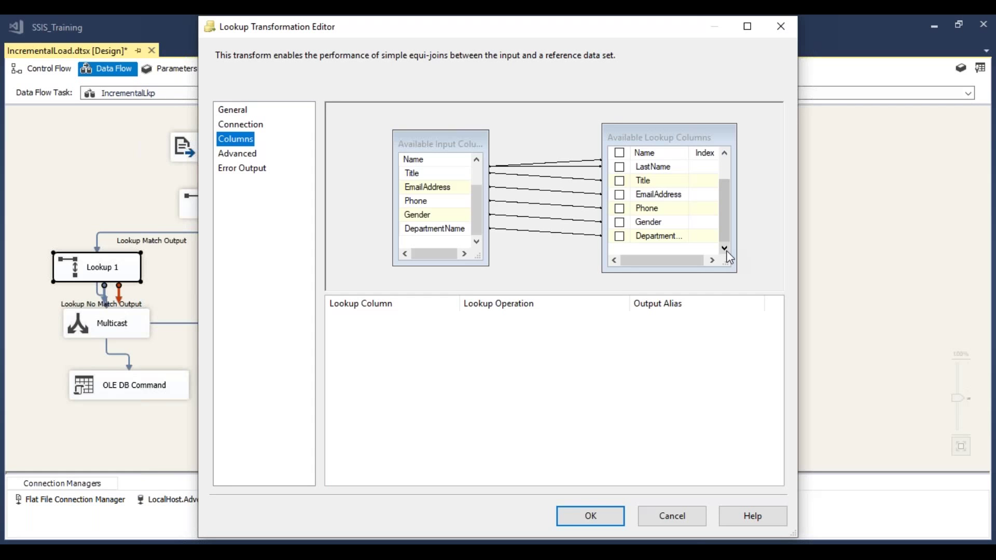
drag(475, 222, 477, 195)
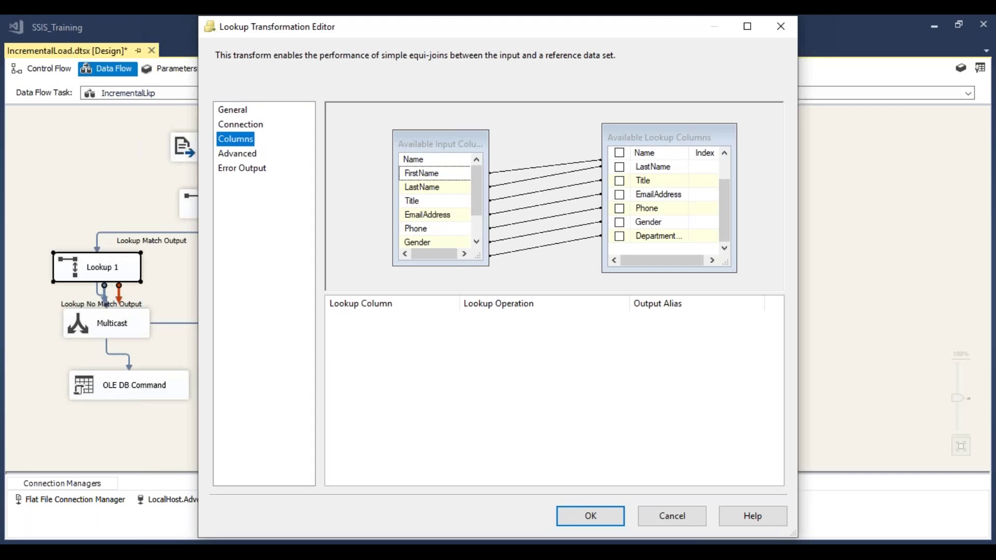
click(427, 203)
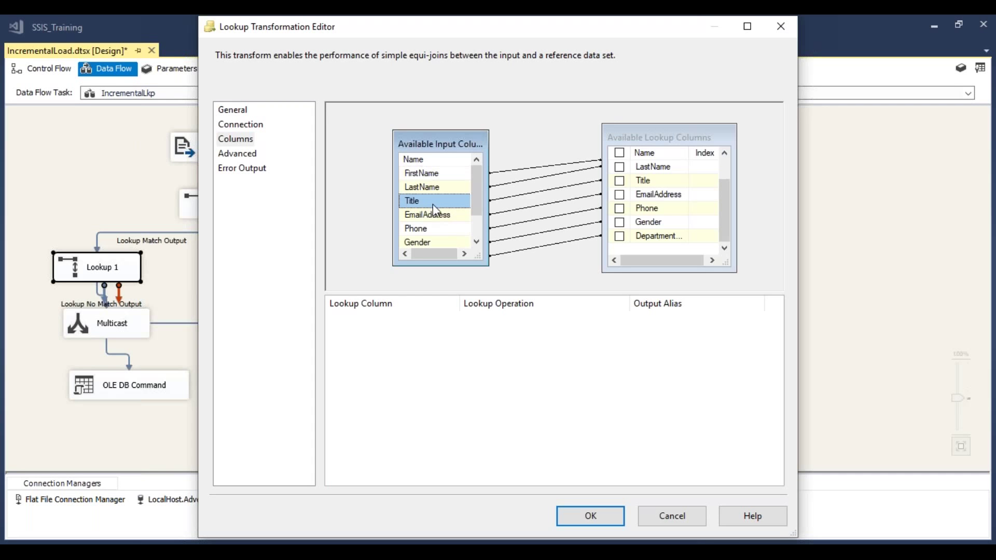
click(656, 181)
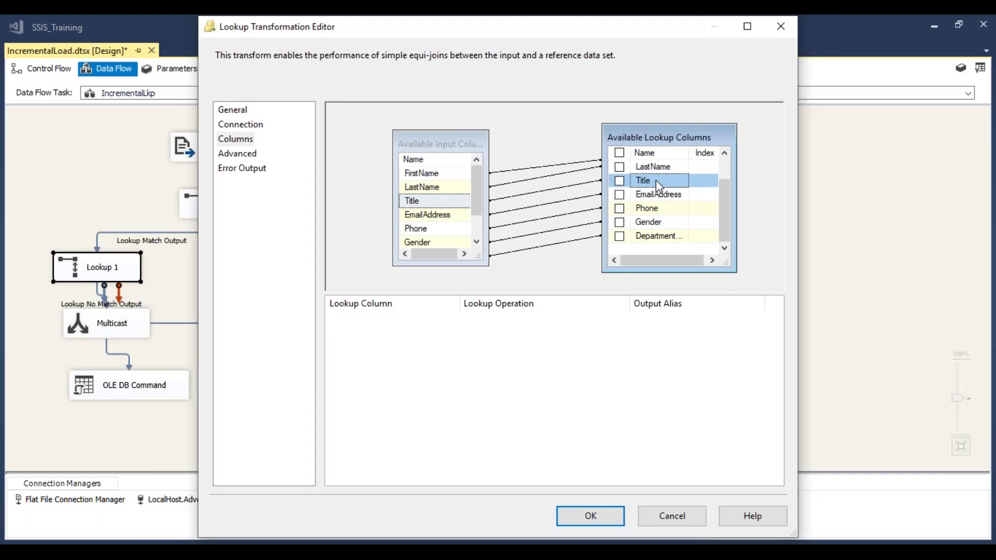
click(599, 516)
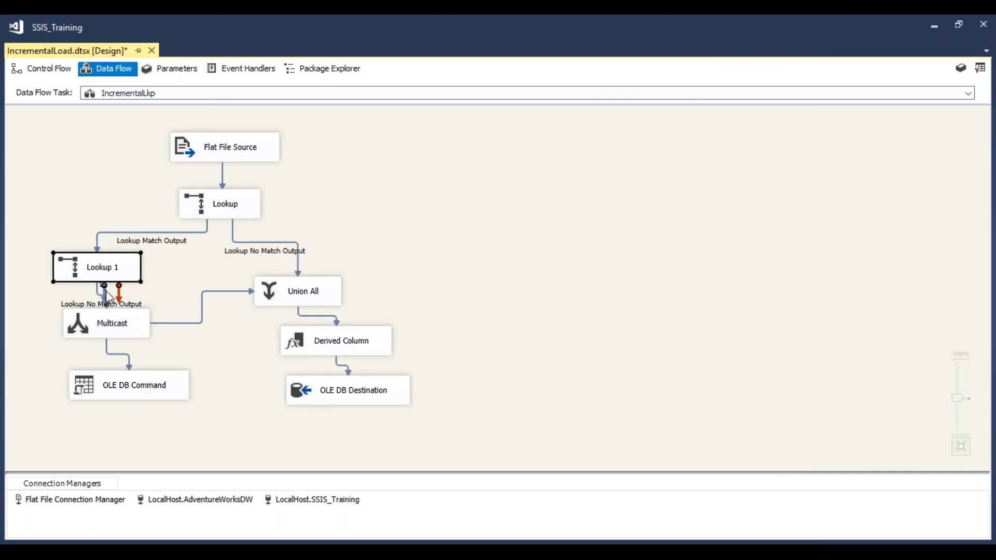
Step: Try to connect another Lookup 1 output to the Multicast, dismiss the dialog, and select the Multicast
drag(107, 297, 121, 325)
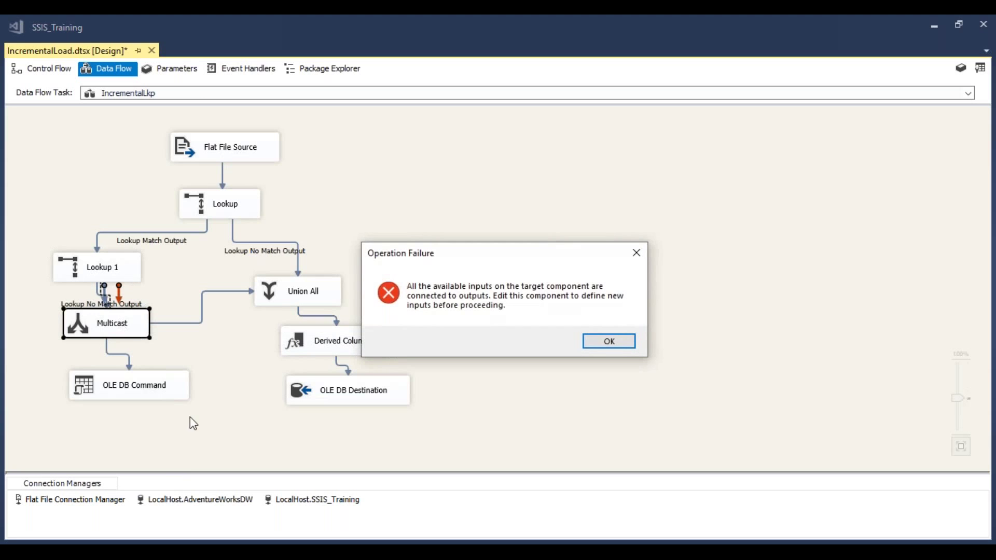
click(605, 340)
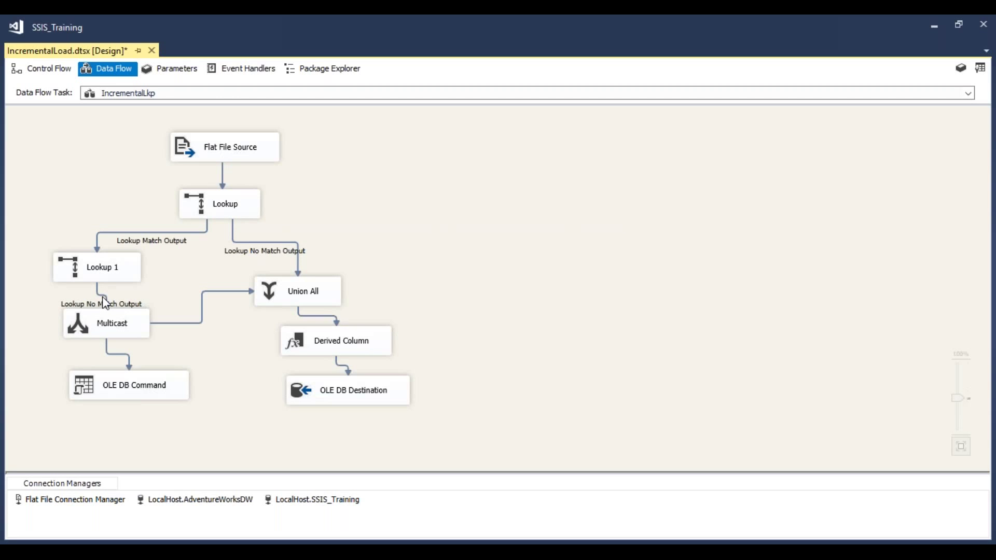
click(117, 335)
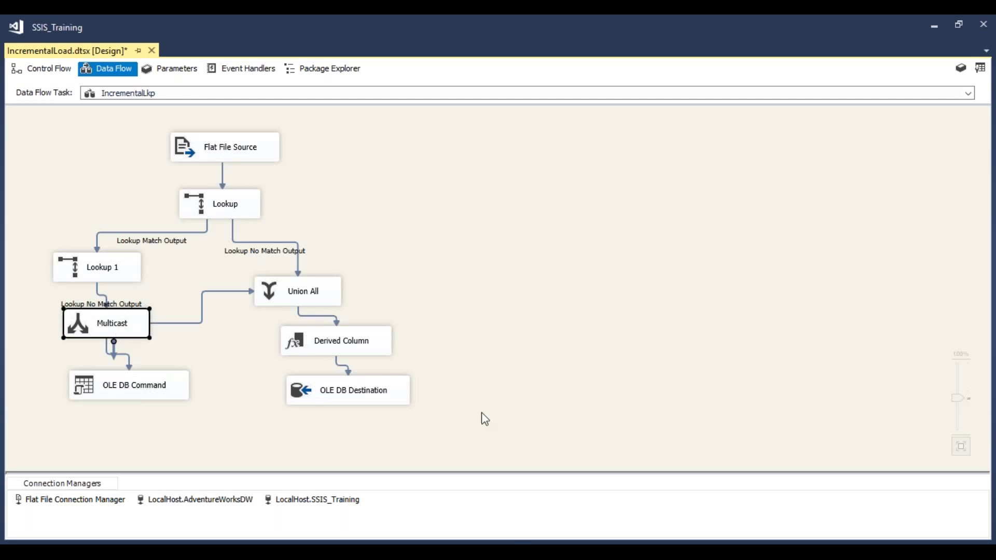
Step: Switch to SQL Server Management Studio and compare the two Marketing Manager rows in the DimEmployee results, including the second row's EndDate
click(664, 552)
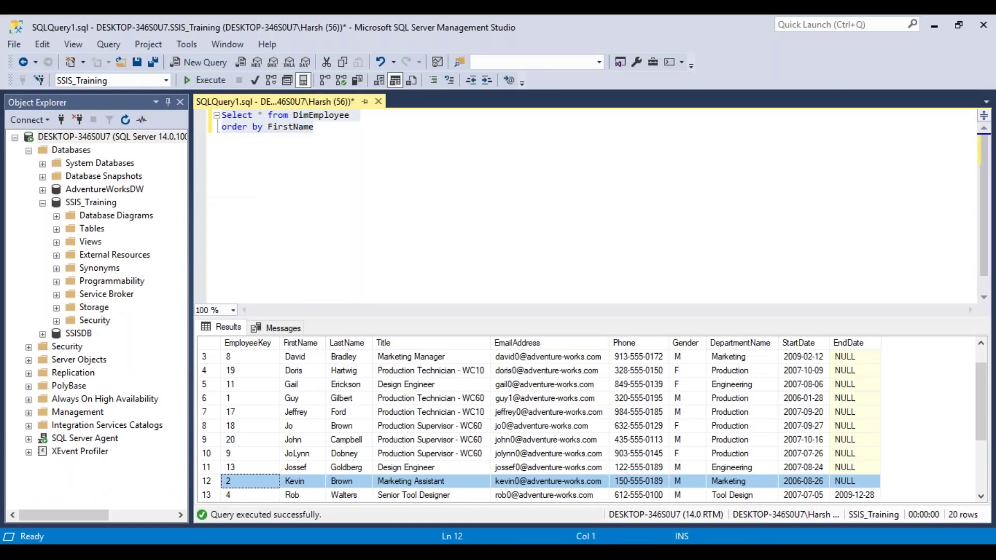
click(981, 496)
click(982, 496)
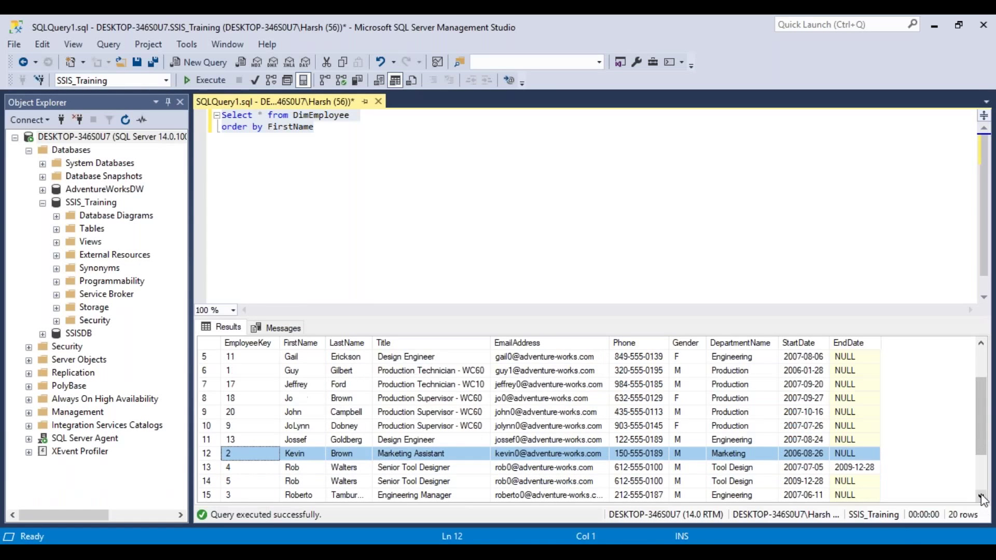
drag(980, 444, 974, 412)
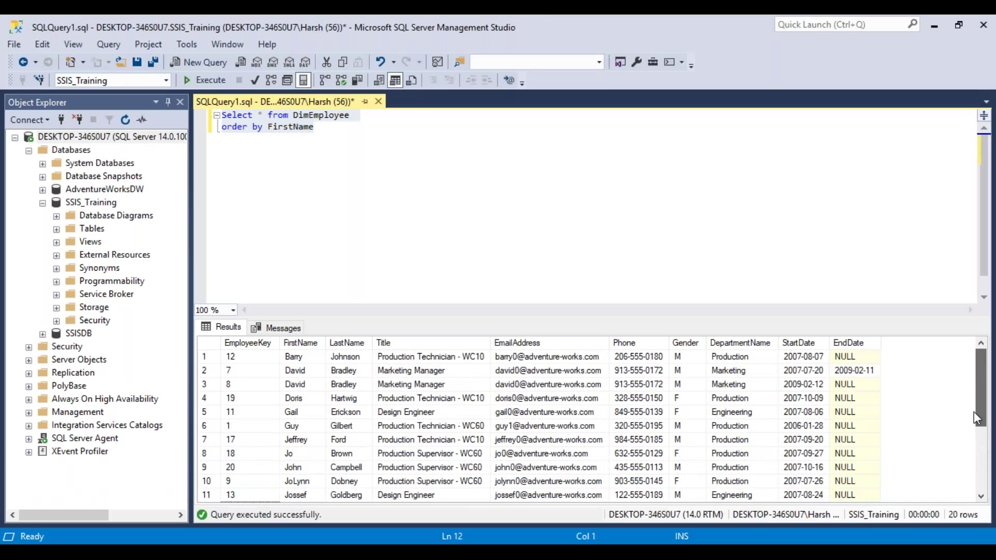
click(204, 371)
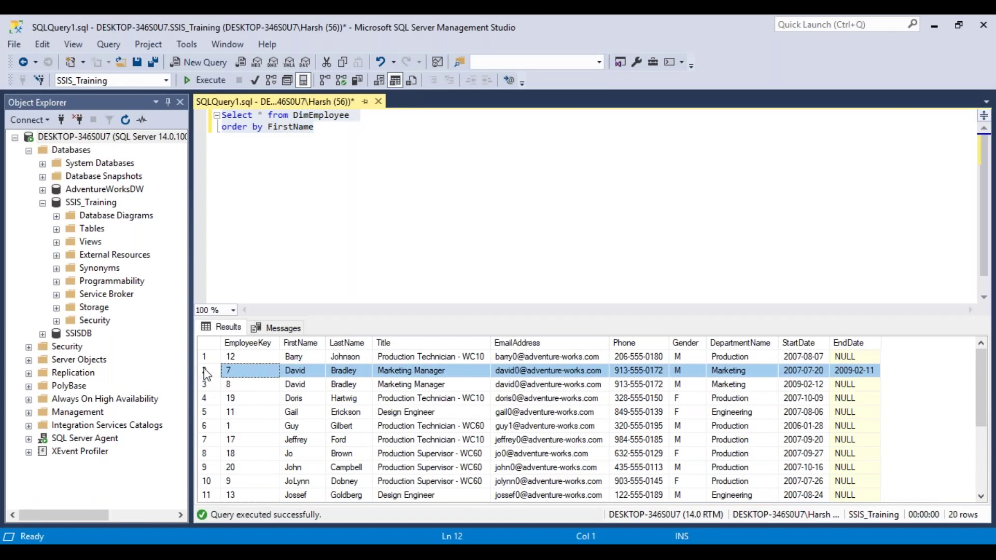
click(208, 385)
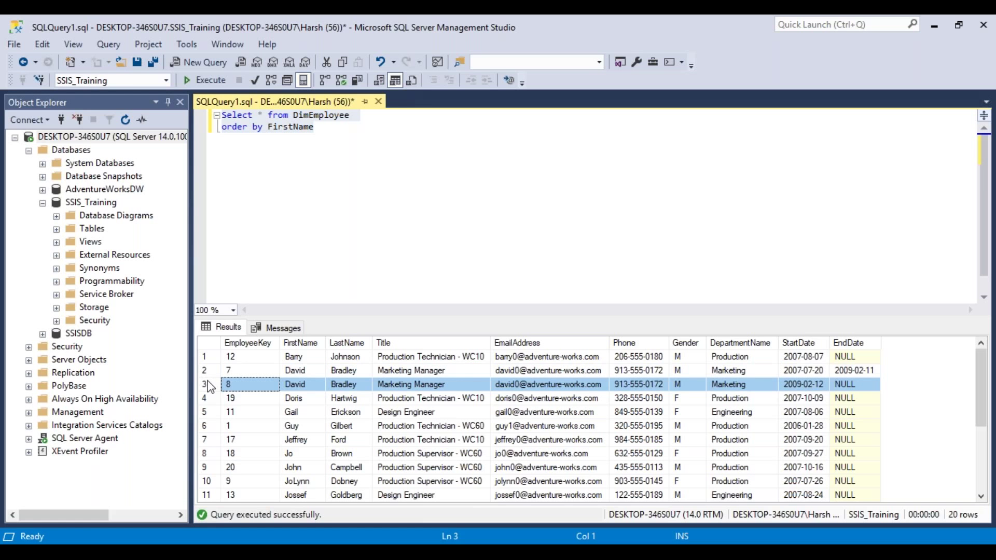
click(857, 384)
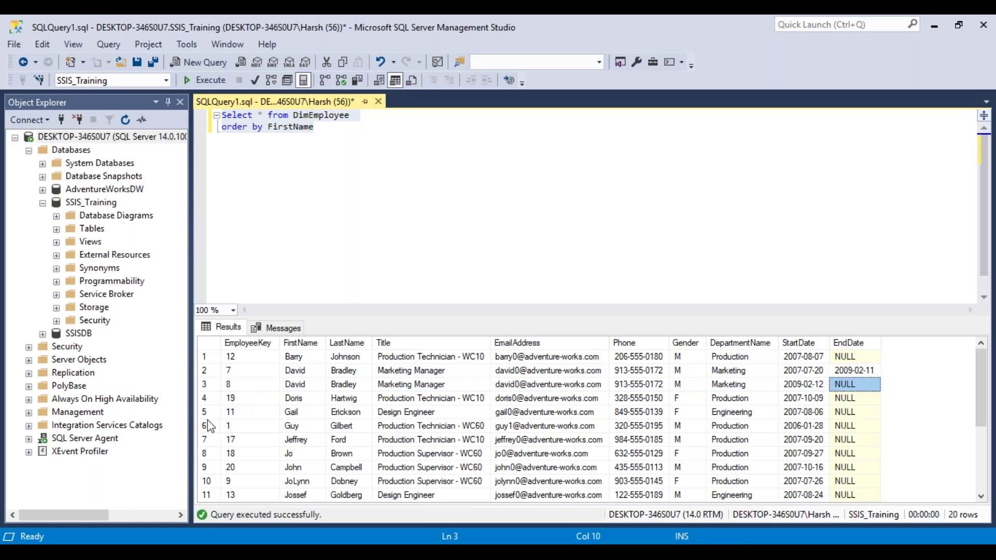
Step: Compare the Production Technician - WC10 record in row 4 with the Marketing Manager record in row 3, highlighting the latter's EndDate
click(206, 398)
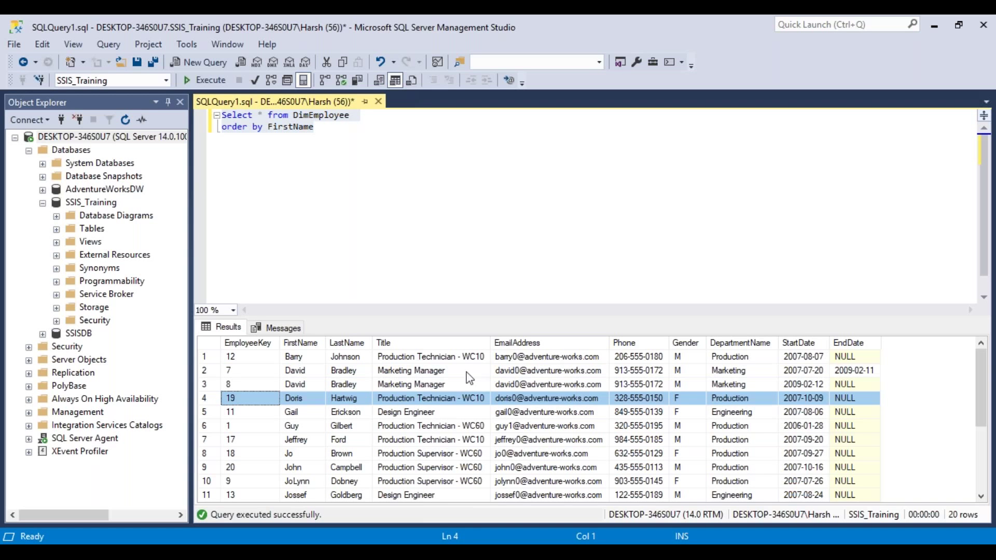
click(211, 385)
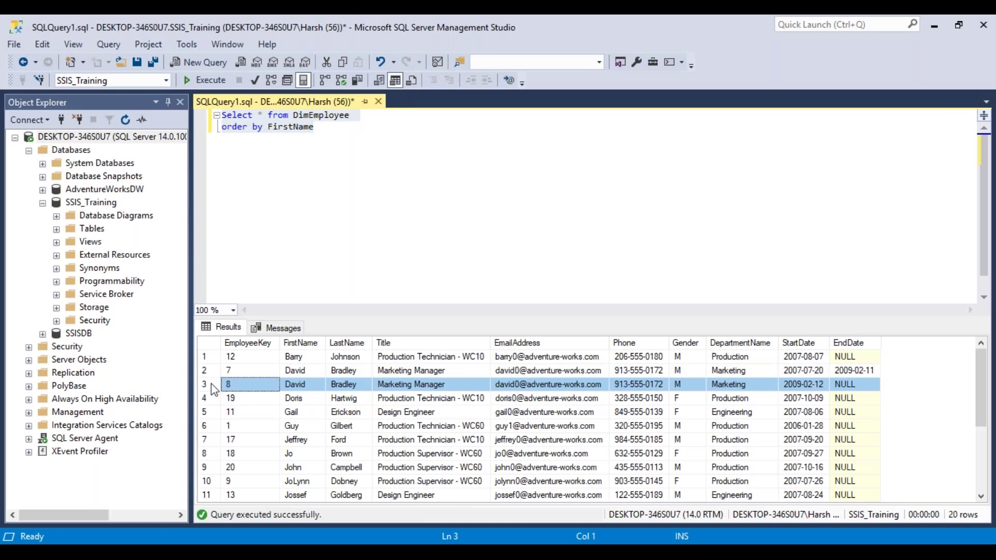
click(880, 385)
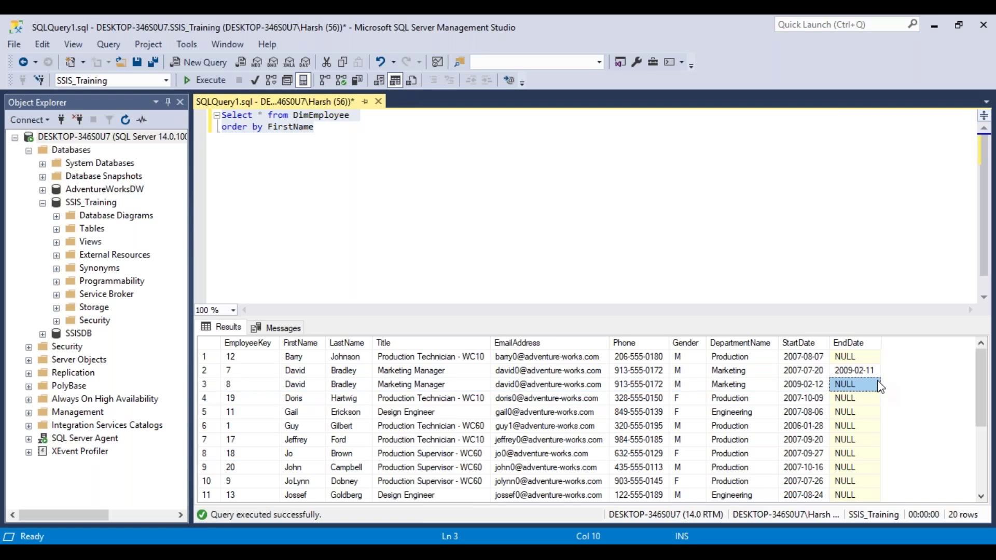
click(207, 401)
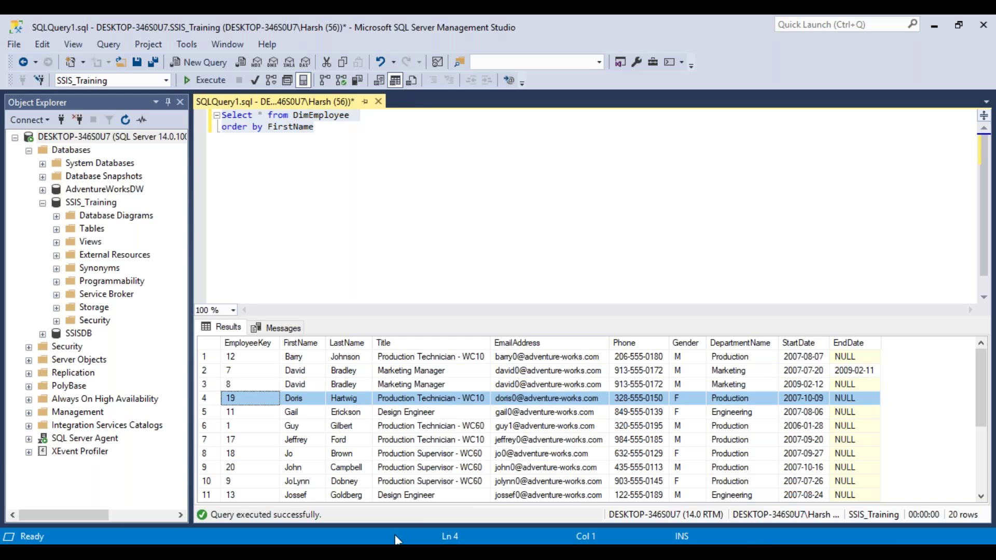
Step: Switch back to the data flow in Visual Studio and review the Multicast and its path to OLE DB Command
mouse_move(597, 542)
click(622, 524)
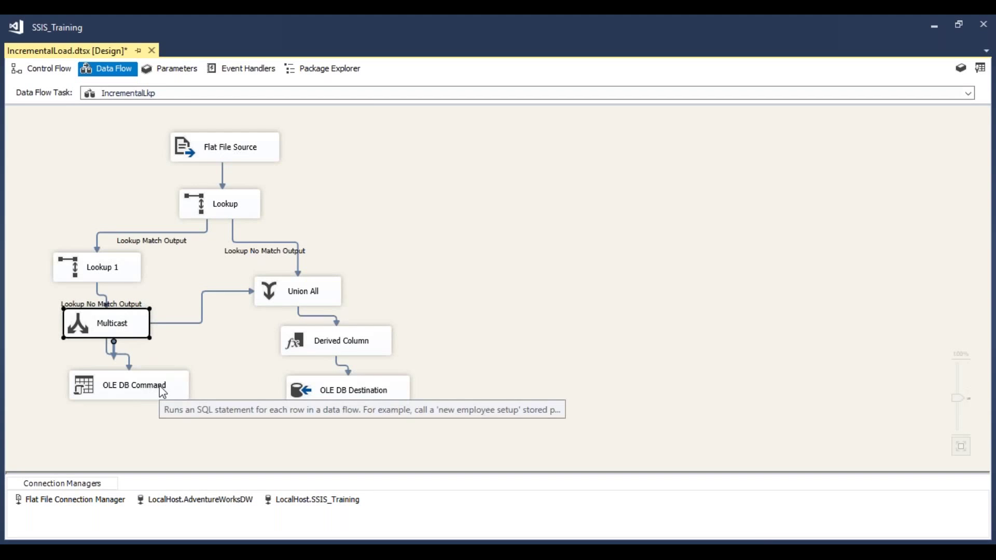
click(108, 327)
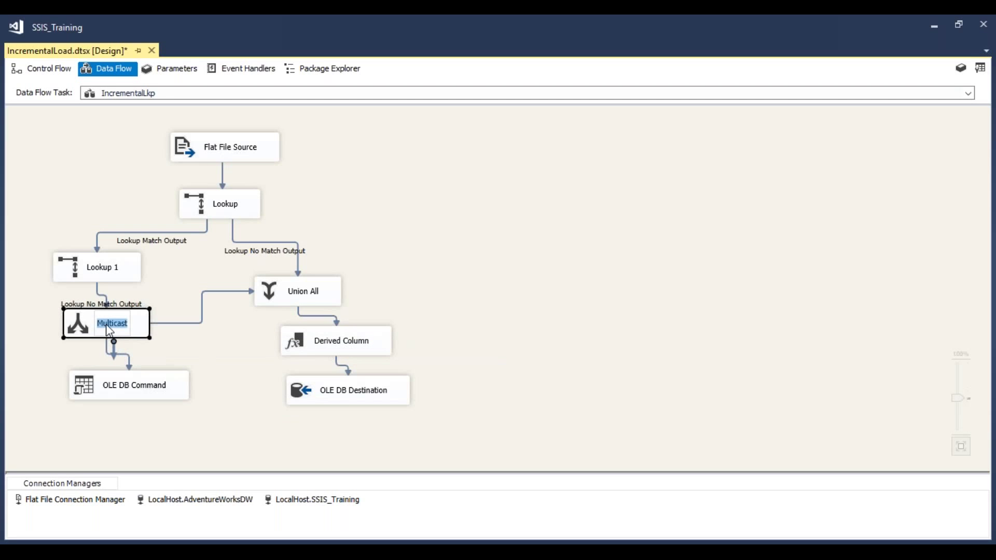
click(188, 350)
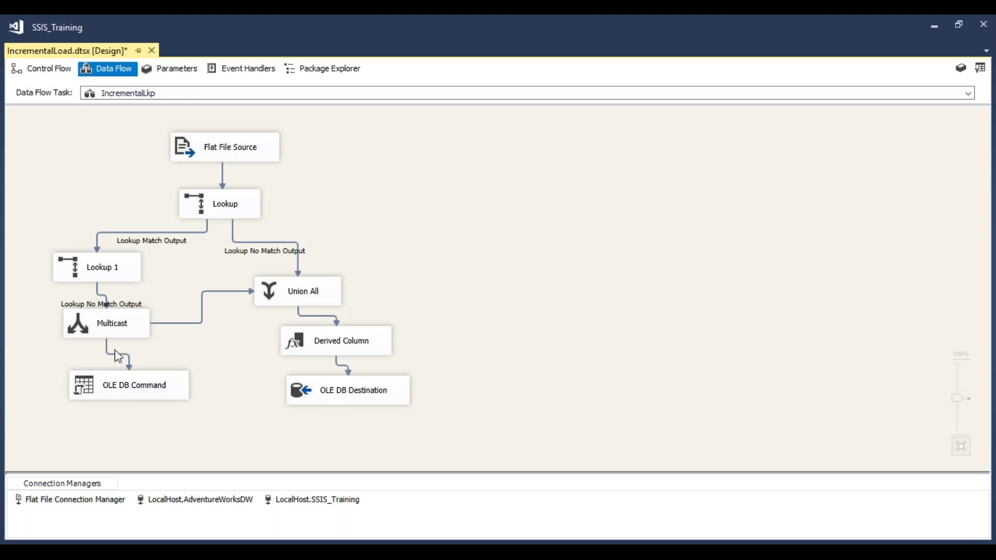
Step: Open the OLE DB Command's SqlCommand for editing and change the table in its UPDATE statement to dbo.DimEmployee
double_click(135, 391)
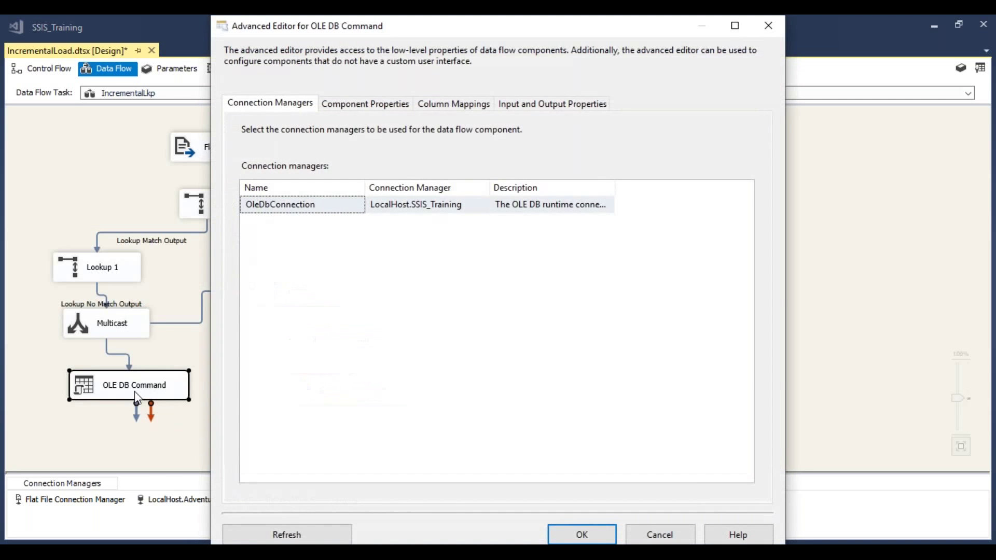
click(379, 107)
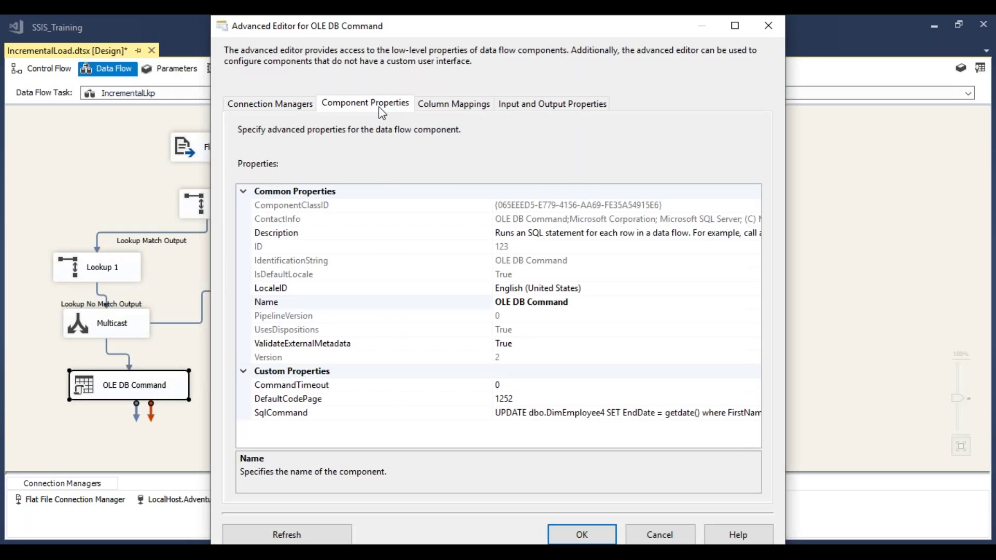
click(343, 416)
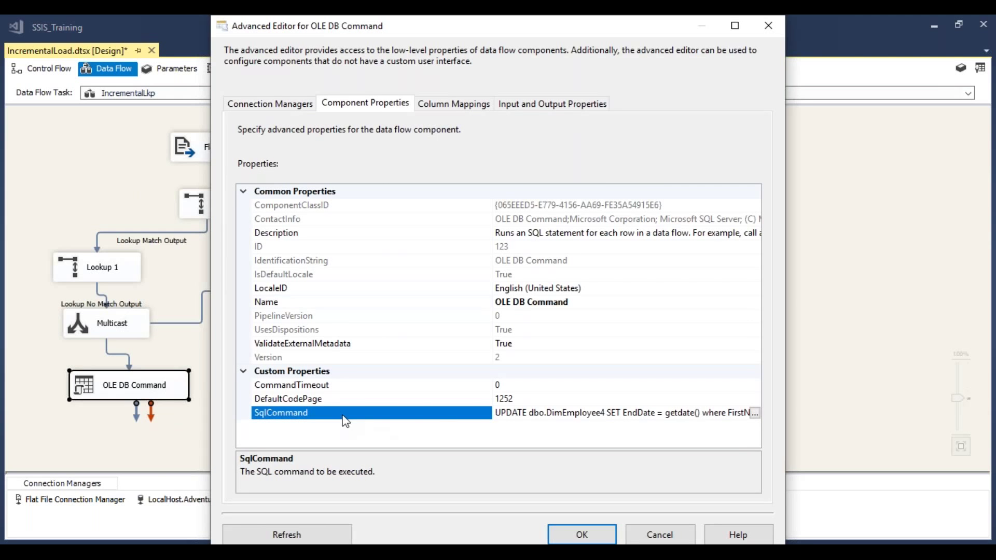
click(757, 415)
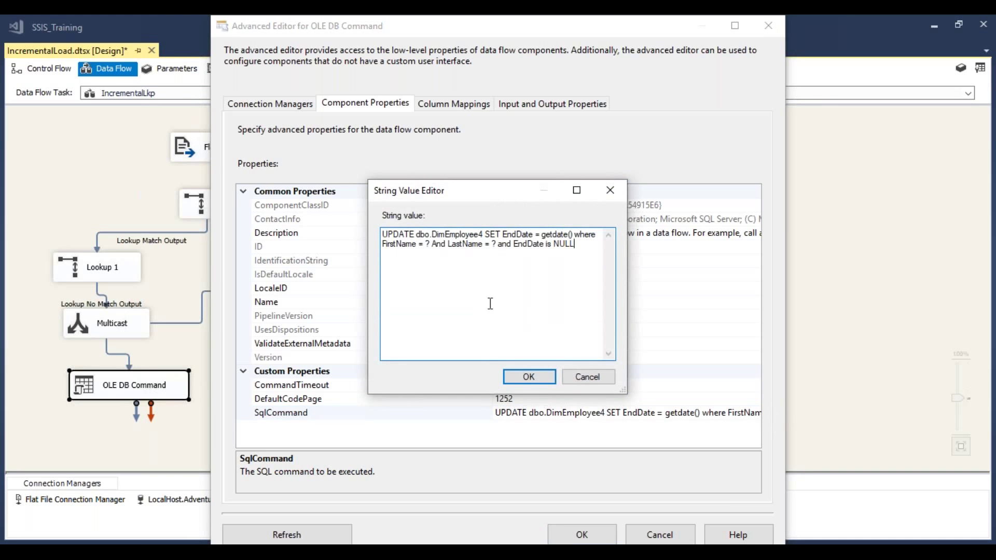
click(485, 234)
key(BackSpace)
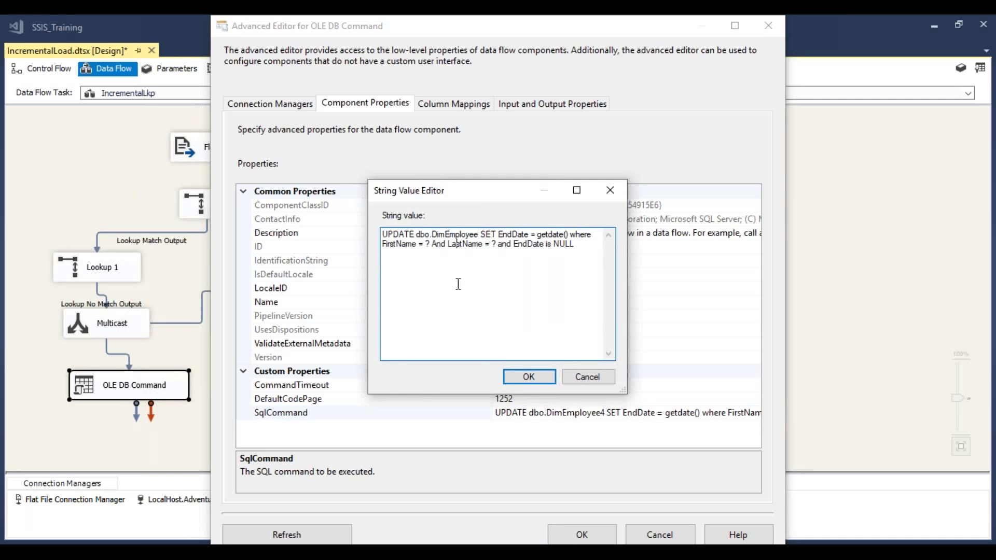
Step: Examine the UPDATE statement's table, SET EndDate clause, and FirstName, LastName and EndDate conditions, and accept the edited SqlCommand
click(384, 234)
drag(385, 235, 478, 236)
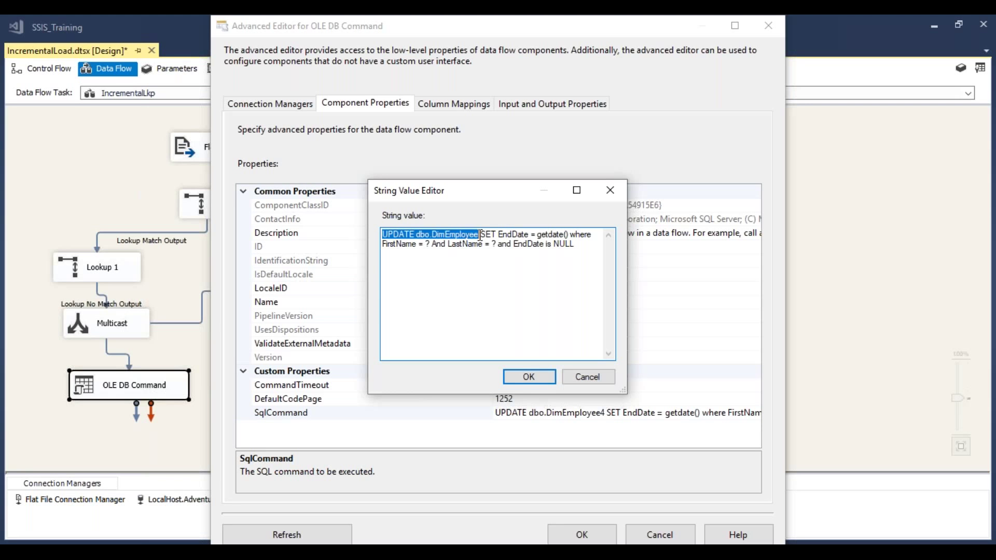
drag(481, 234, 572, 237)
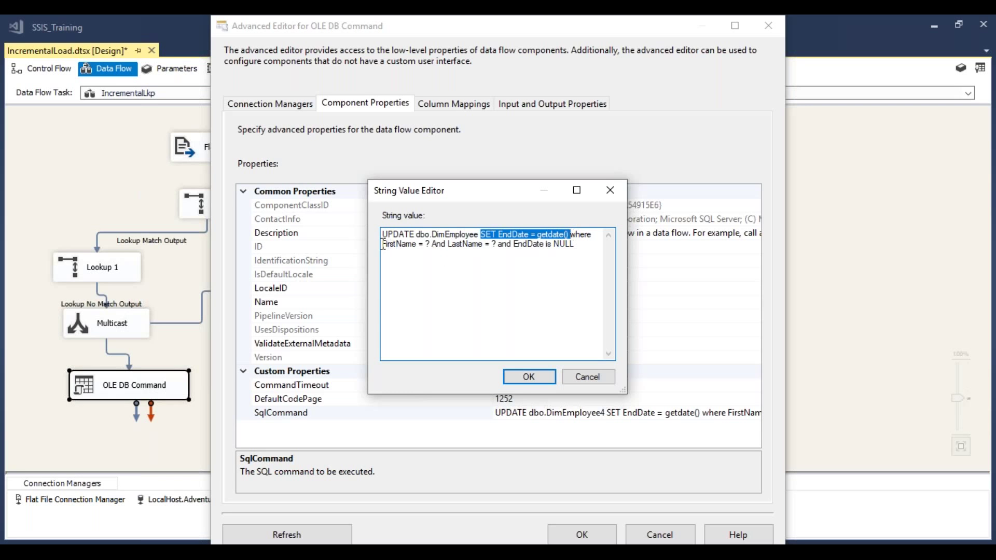
drag(384, 245, 593, 266)
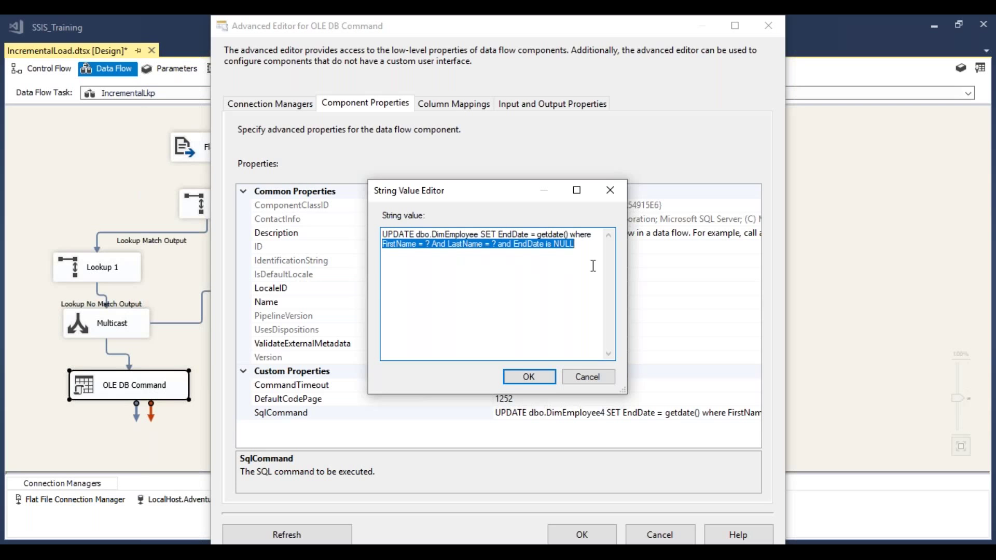
drag(569, 235, 480, 235)
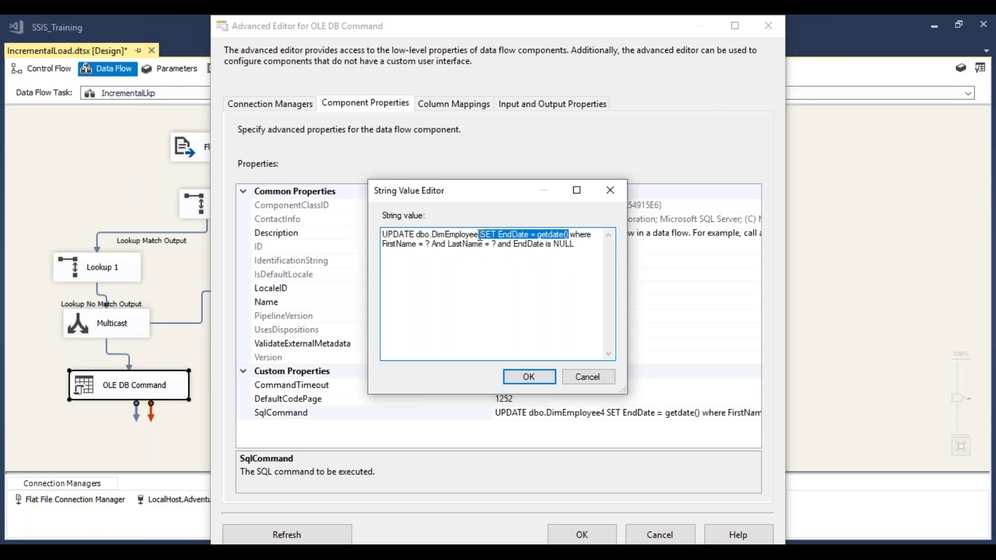
drag(480, 234, 385, 250)
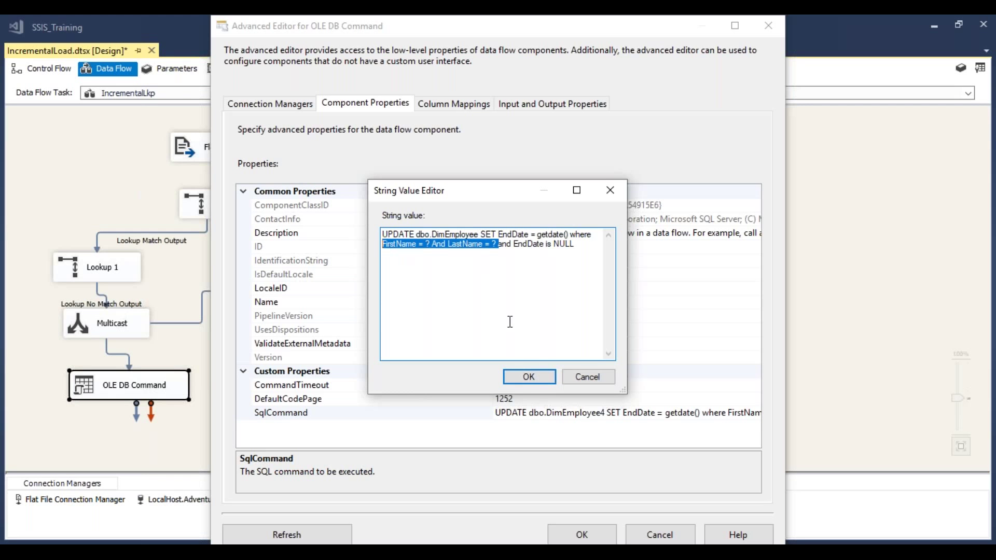
click(537, 378)
Step: Check the OLE DB Command's column mappings of FirstName to Param_0 and LastName to Param_1, and save the component's settings
click(460, 104)
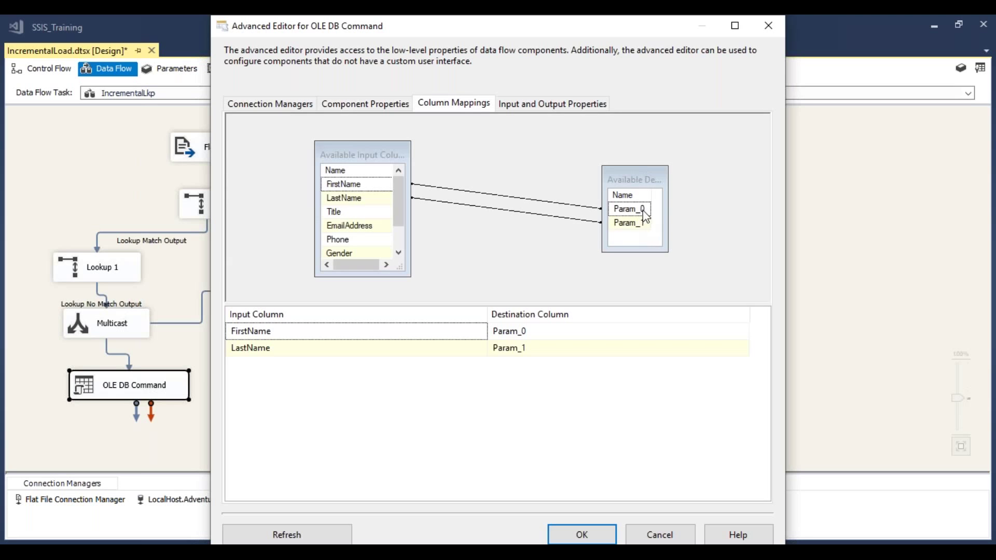
click(640, 224)
click(641, 225)
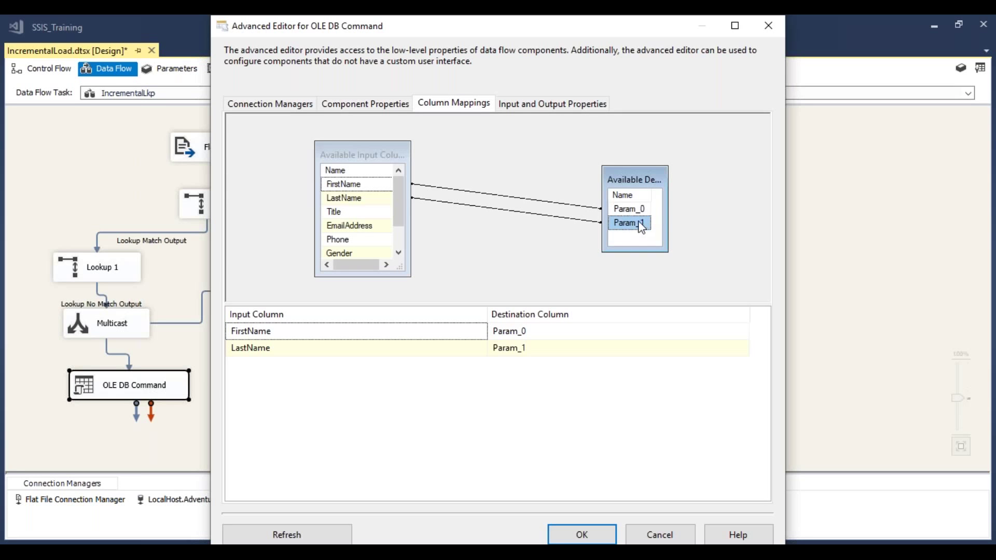
click(638, 212)
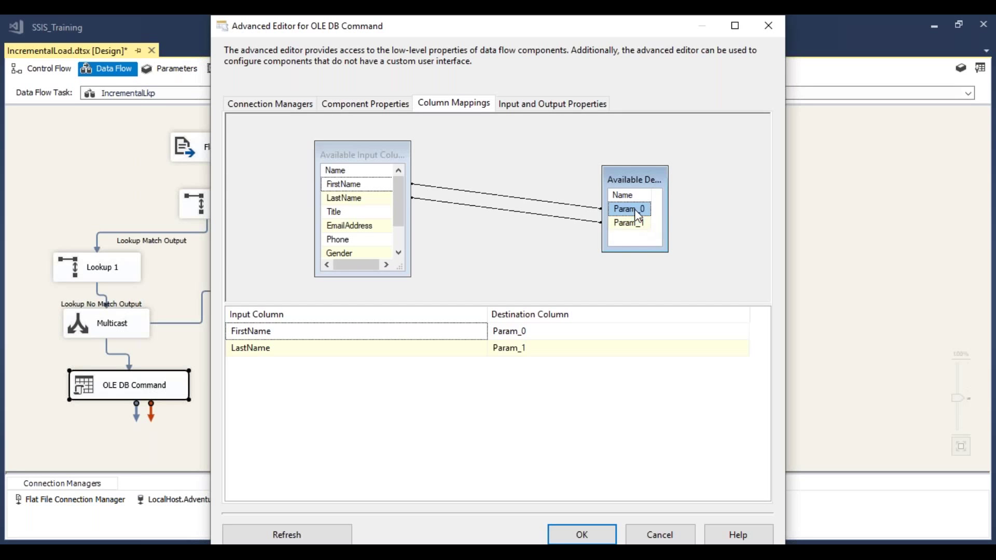
click(632, 225)
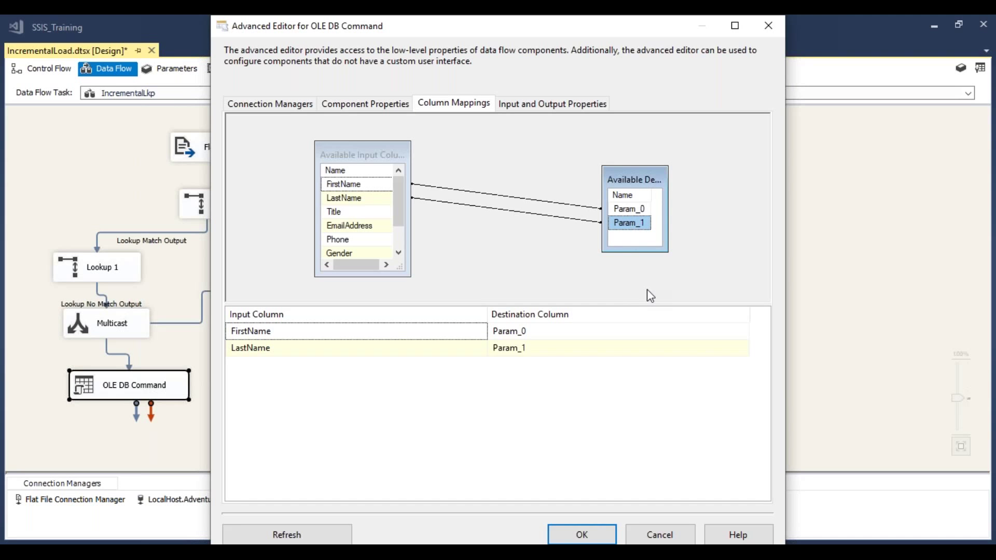
click(386, 185)
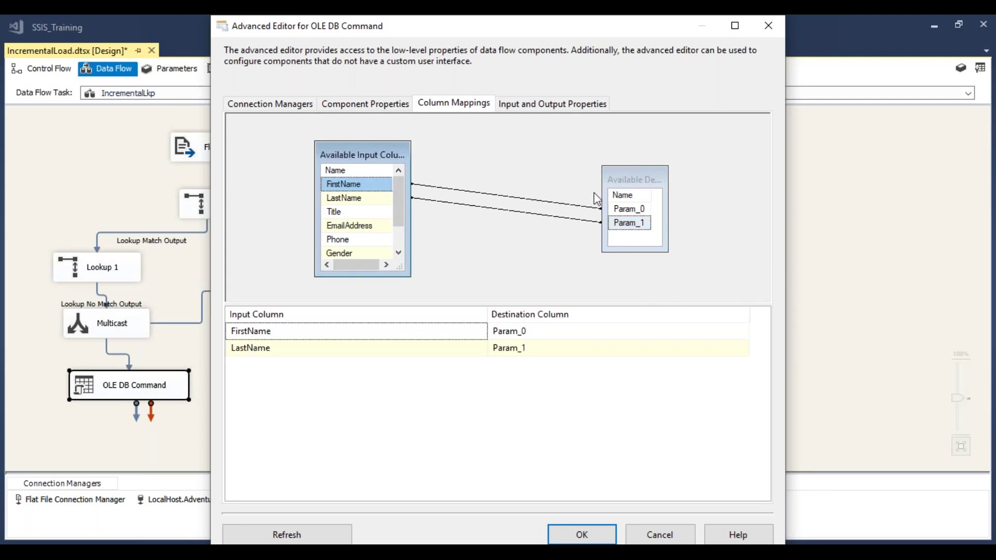
click(625, 210)
click(373, 190)
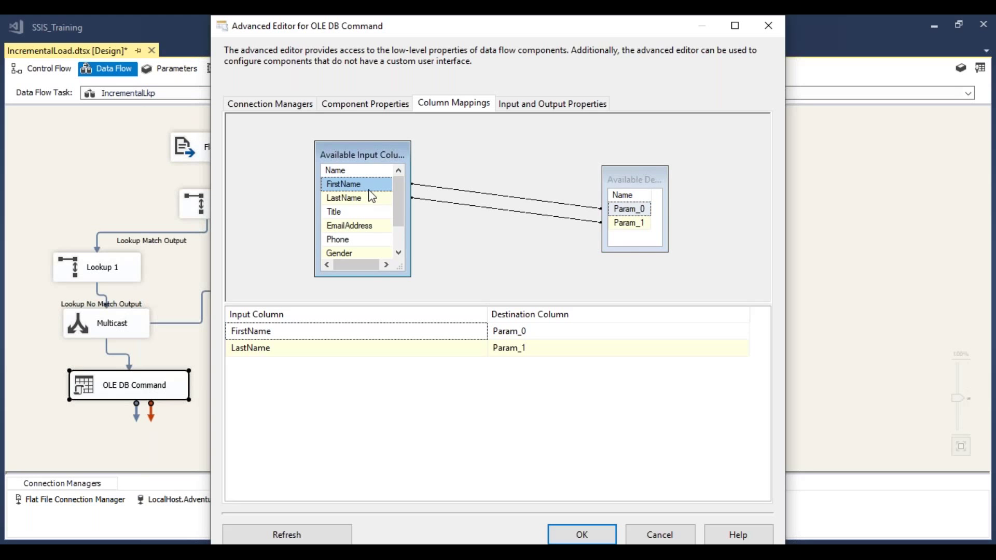
click(618, 223)
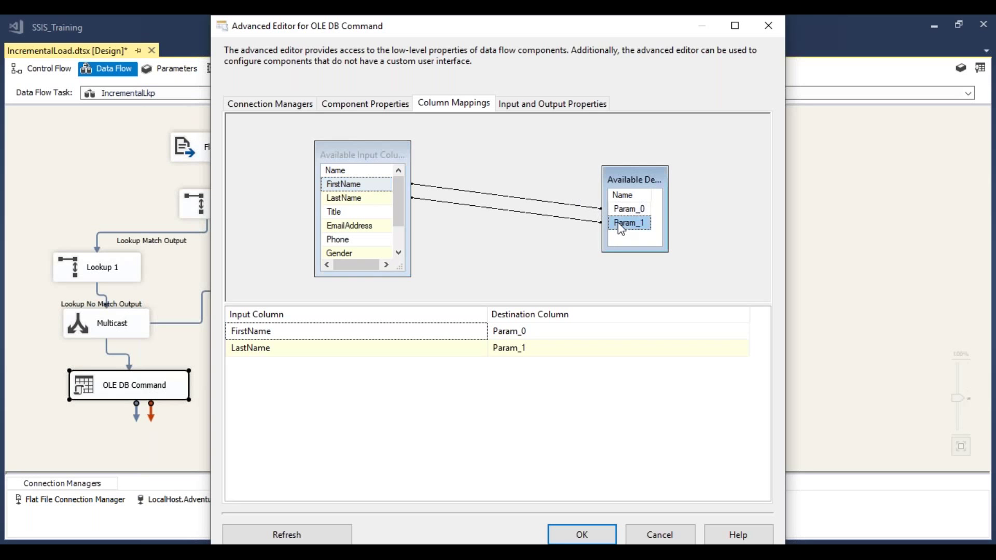
click(379, 205)
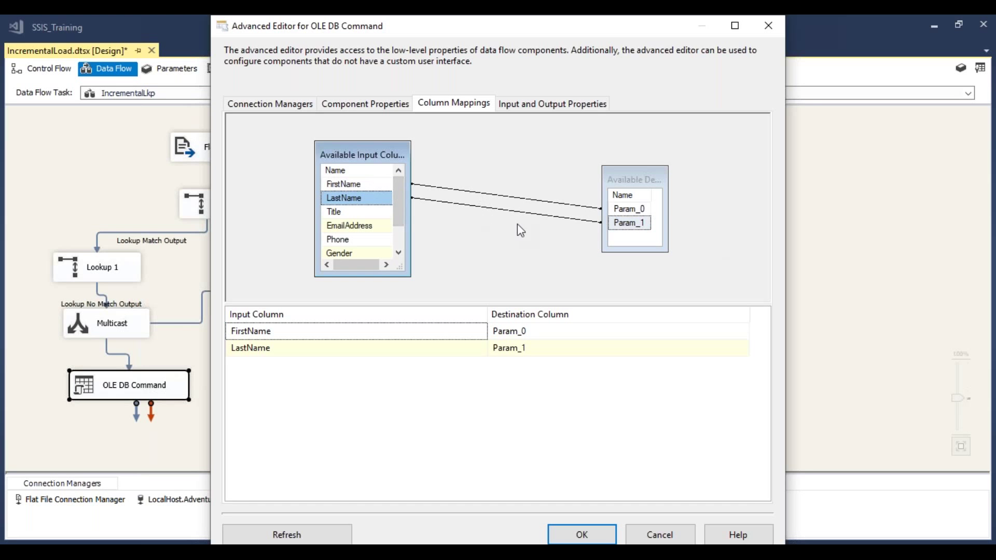
click(585, 536)
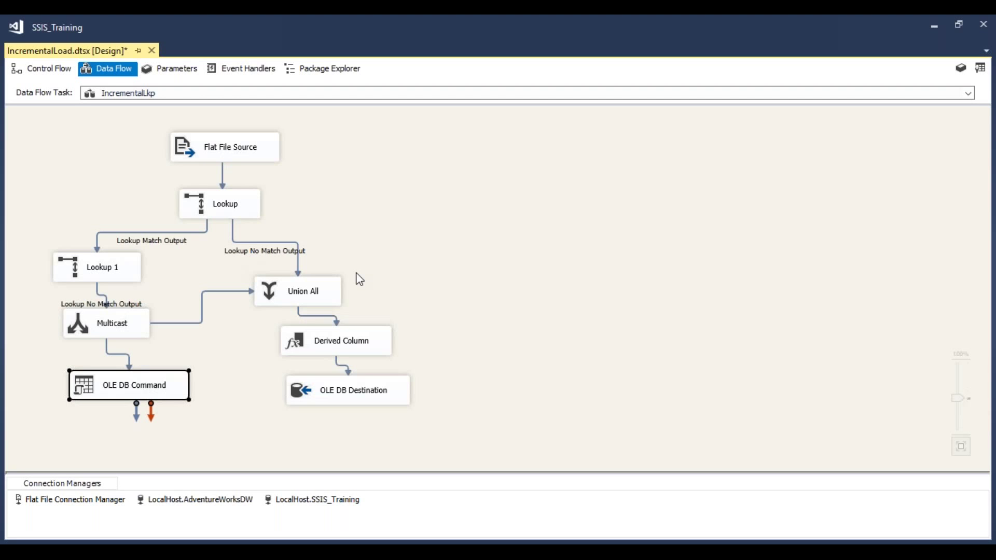
Step: Review how the Union All maps the columns of its two inputs to the output columns, and accept the mappings
click(311, 305)
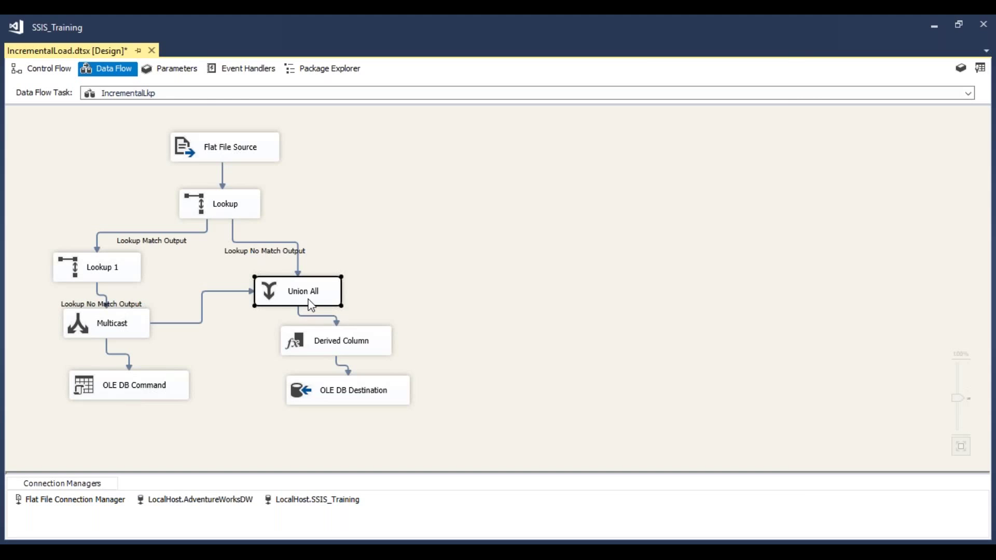
double_click(311, 305)
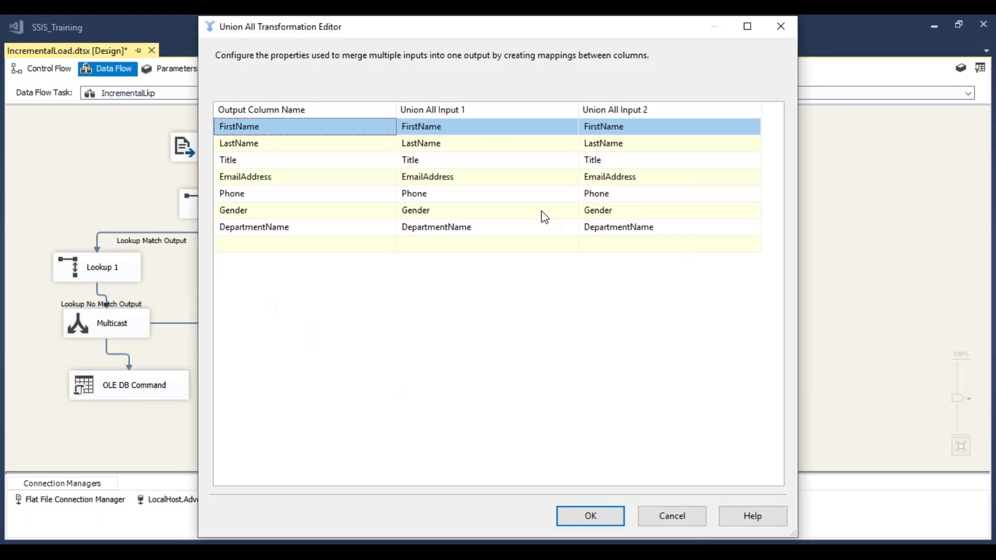
click(602, 513)
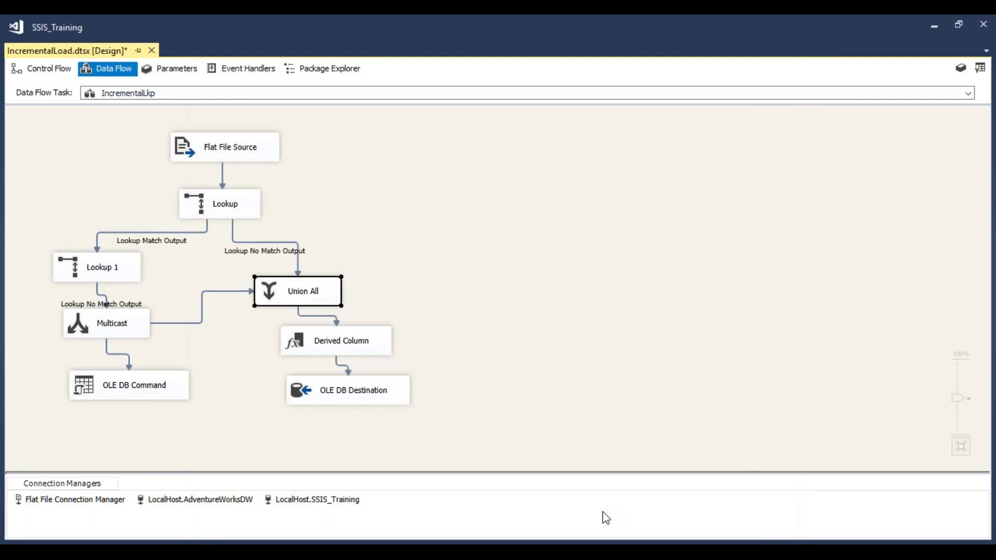
Step: Examine the Derived Column's StartDate and EndDate columns with their GETDATE() and NULL(DT_DBTIMESTAMP) expressions, and accept the settings
click(342, 351)
double_click(342, 351)
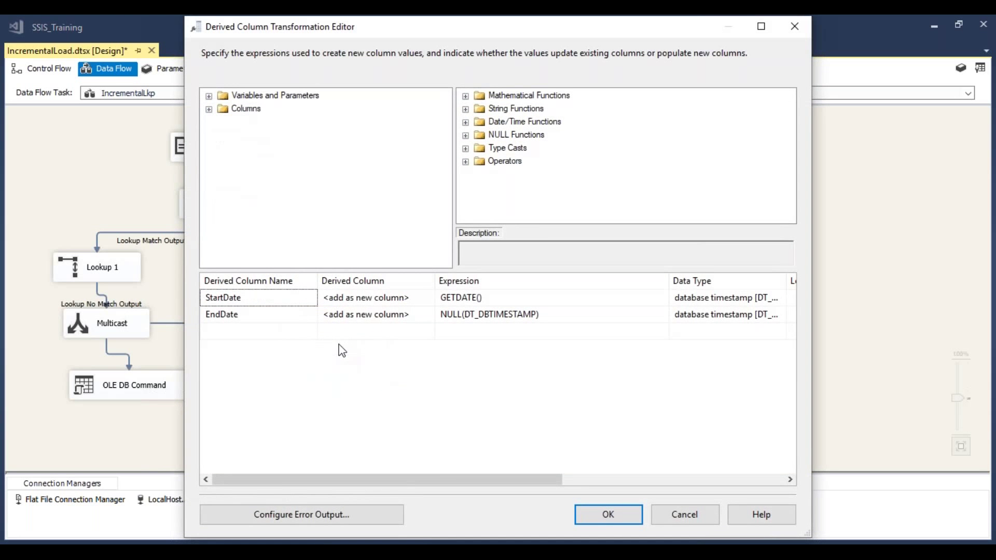
click(224, 299)
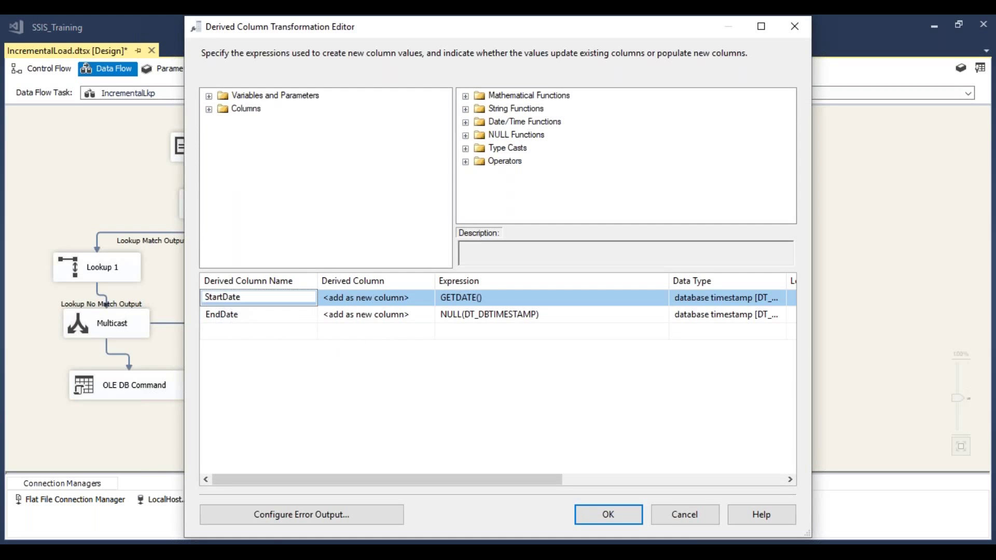
click(245, 315)
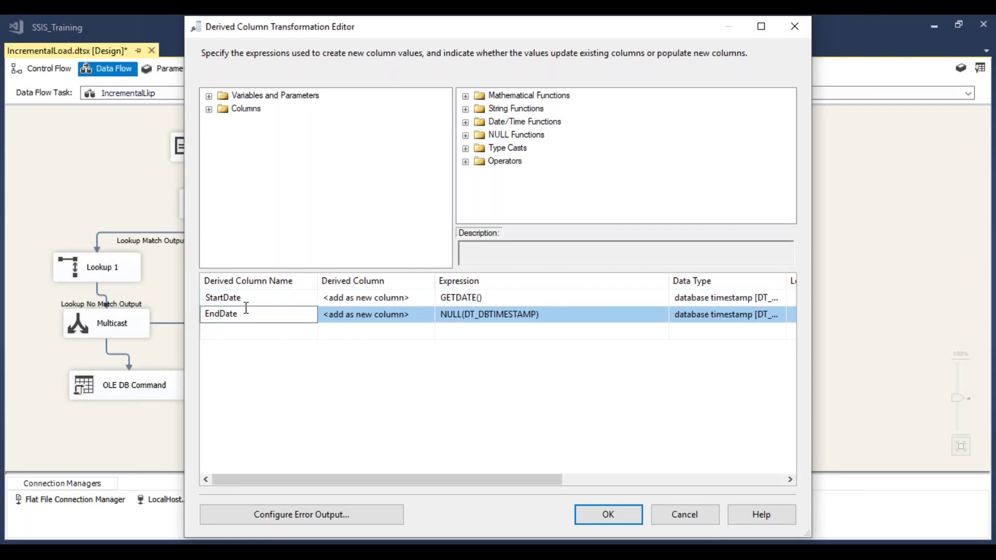
click(248, 300)
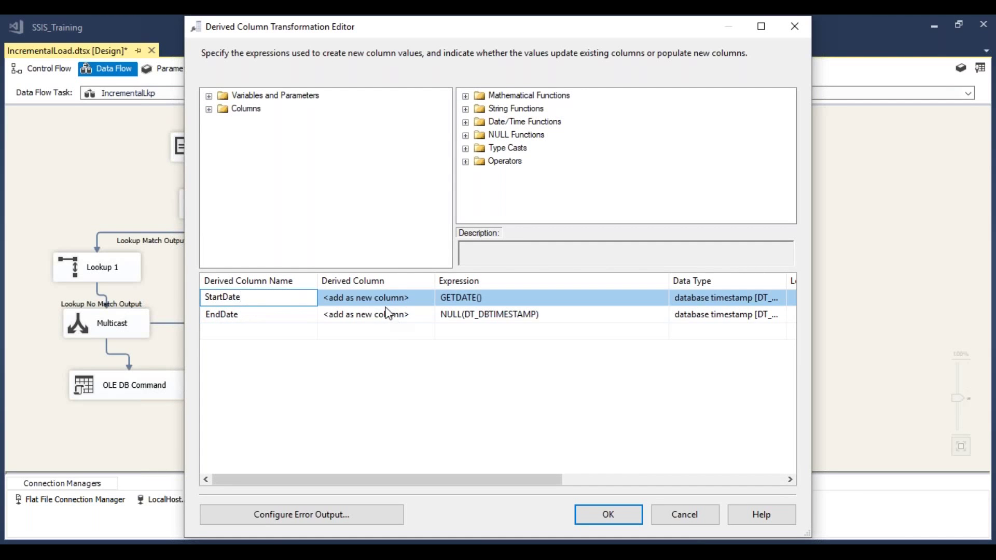
click(500, 300)
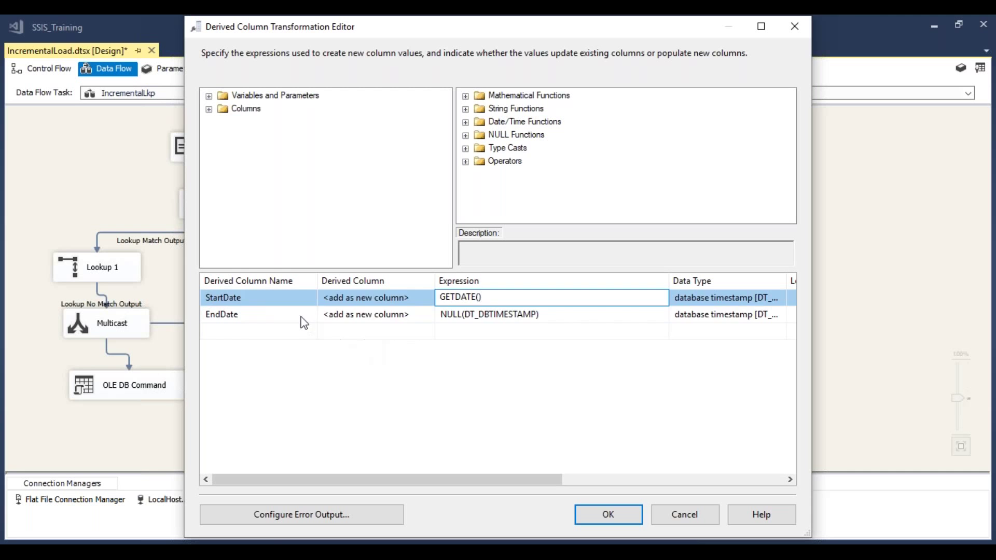
click(244, 314)
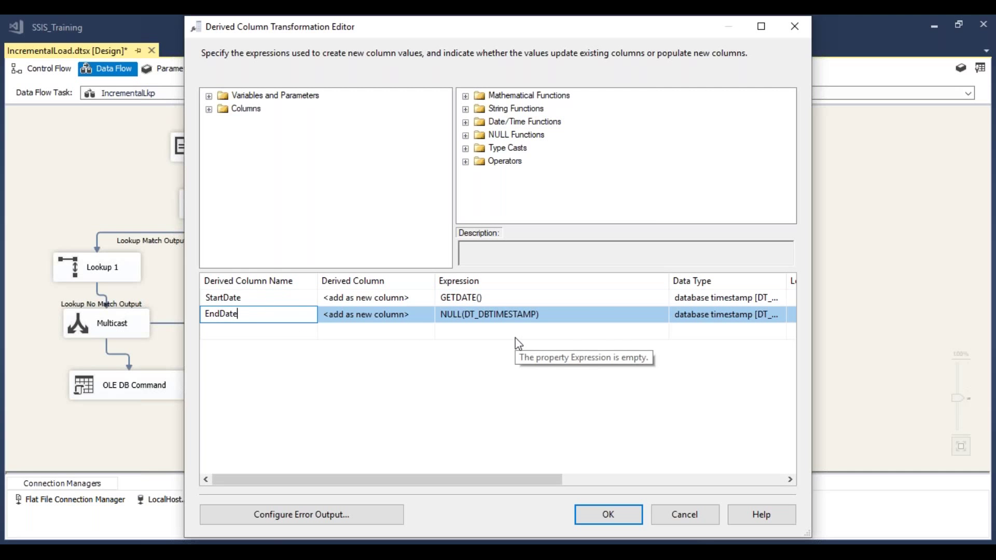
click(625, 514)
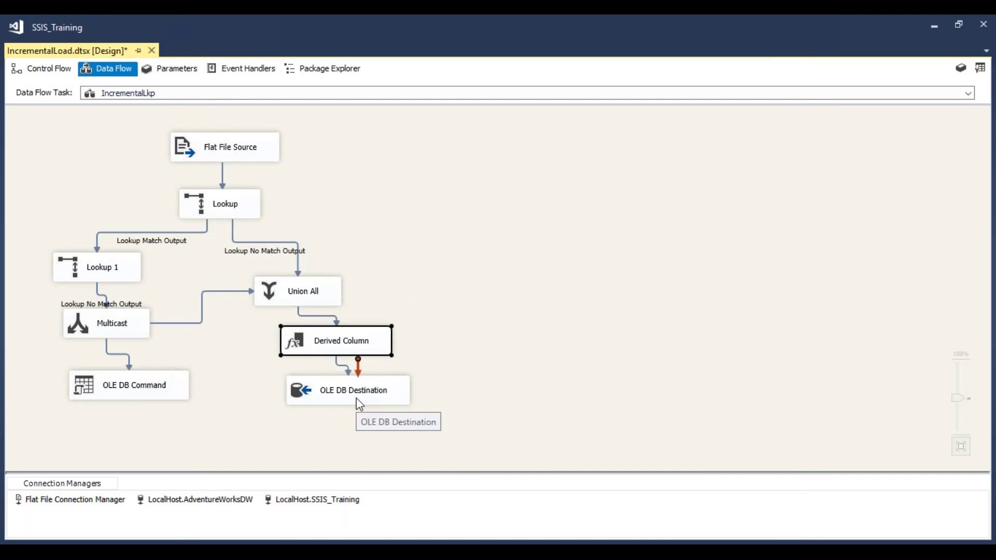
Step: Set the OLE DB Destination's target table to [dbo].[DimEmployee]
click(359, 405)
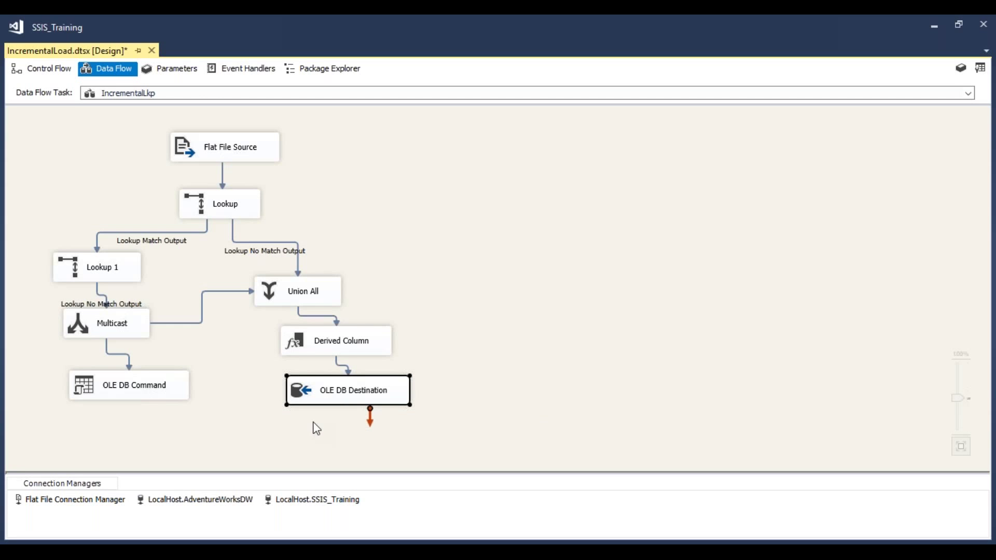
double_click(366, 403)
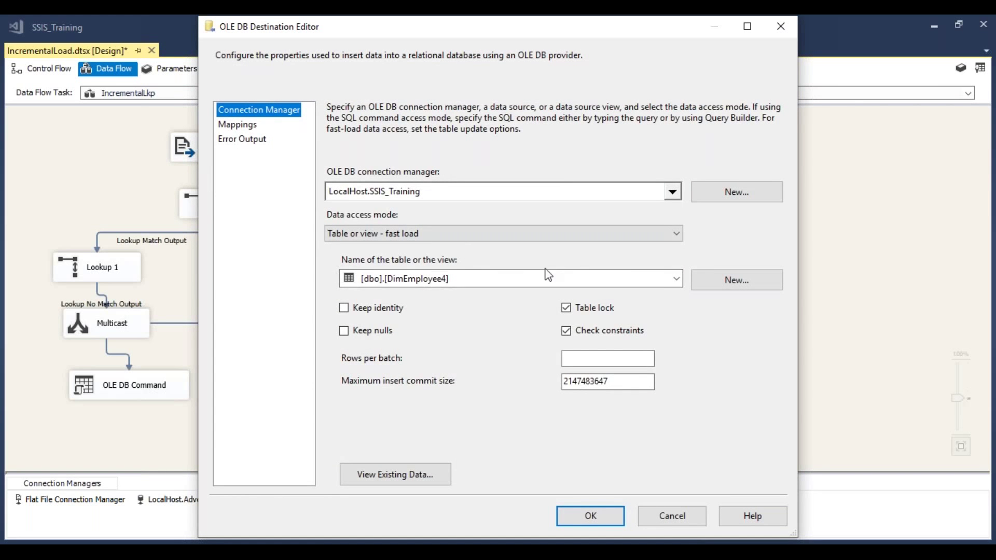
click(677, 280)
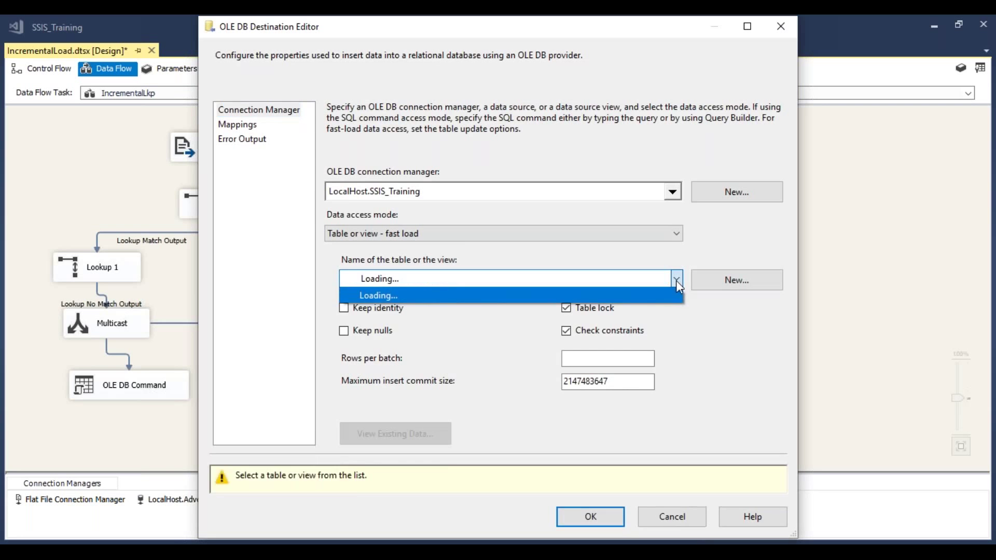
click(402, 296)
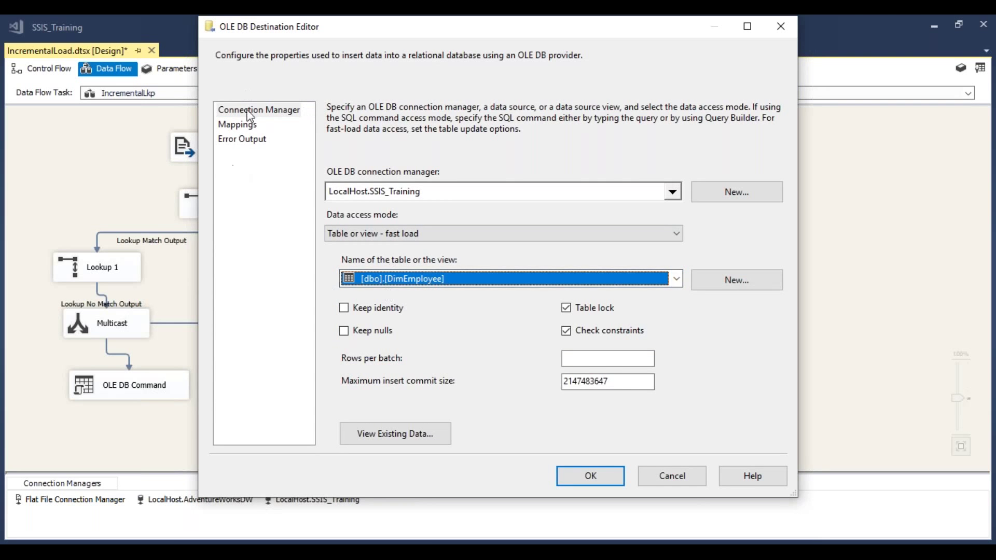
Step: Check the OLE DB Destination's column mappings through StartDate and EndDate, and save the destination settings
click(249, 127)
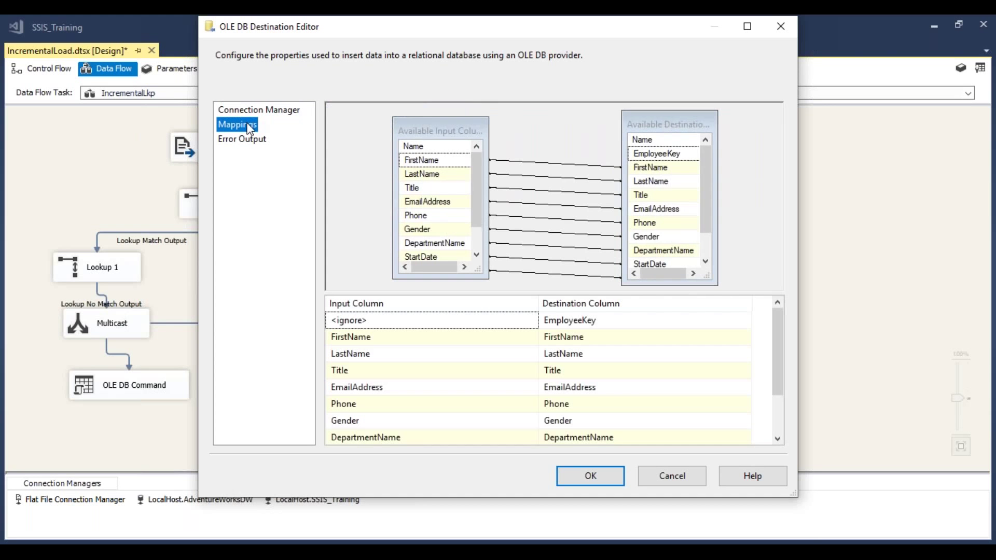
click(479, 255)
click(479, 255)
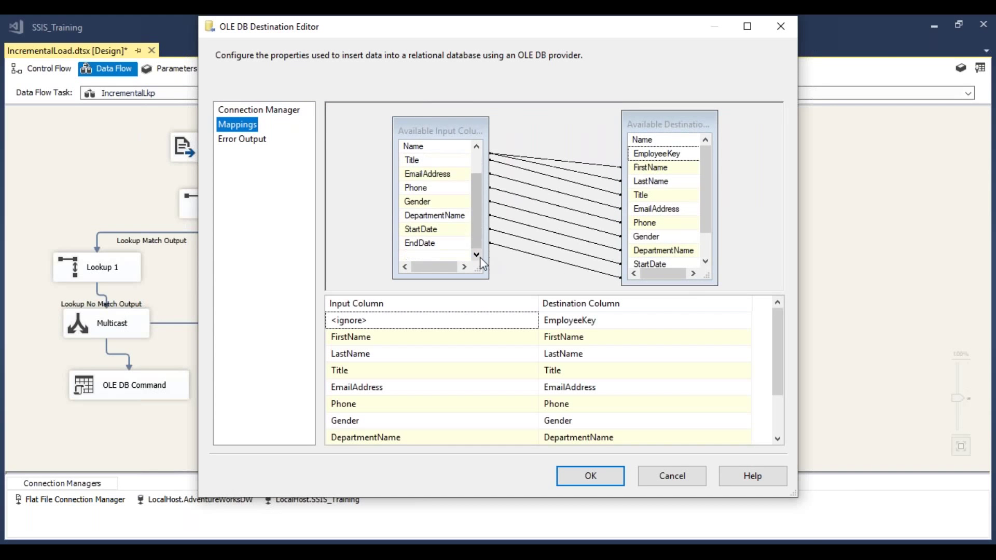
click(706, 261)
click(706, 261)
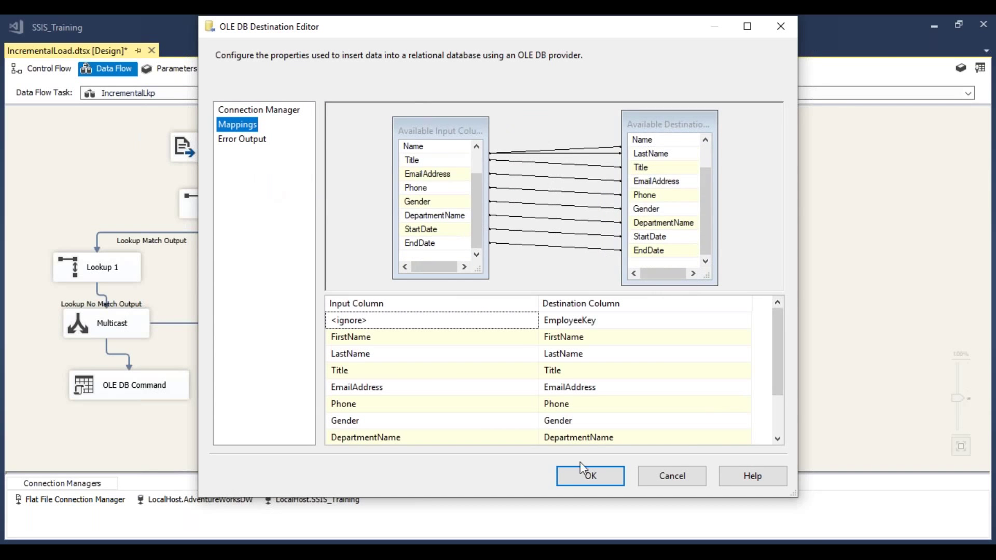
click(595, 477)
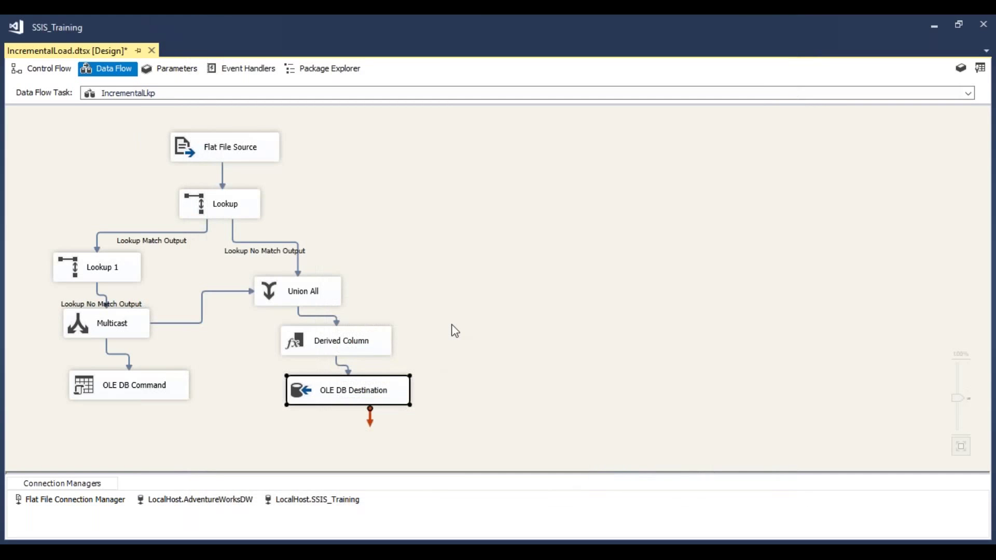
Step: Execute the IncrementalLkp data flow task on its own and inspect the row counts in its data flow
click(455, 330)
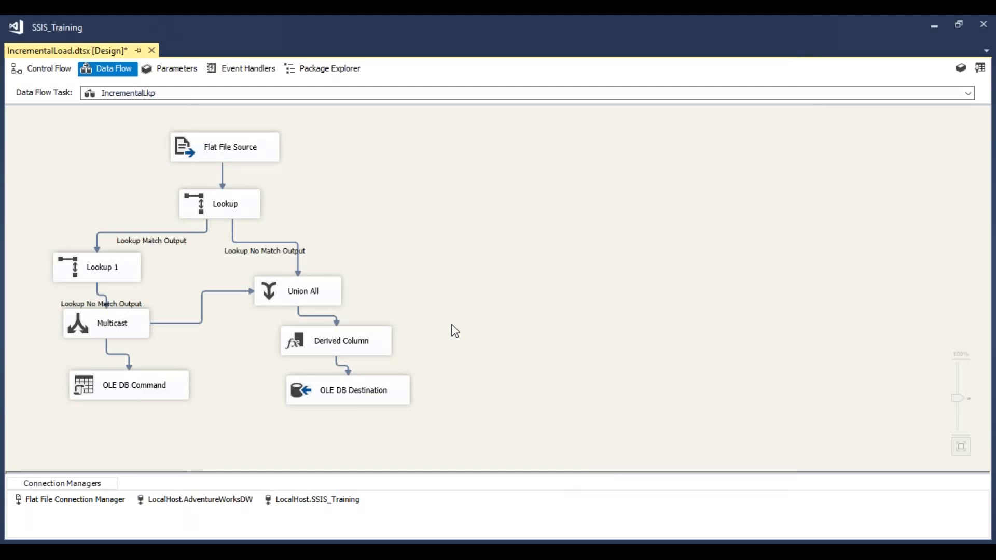
click(52, 72)
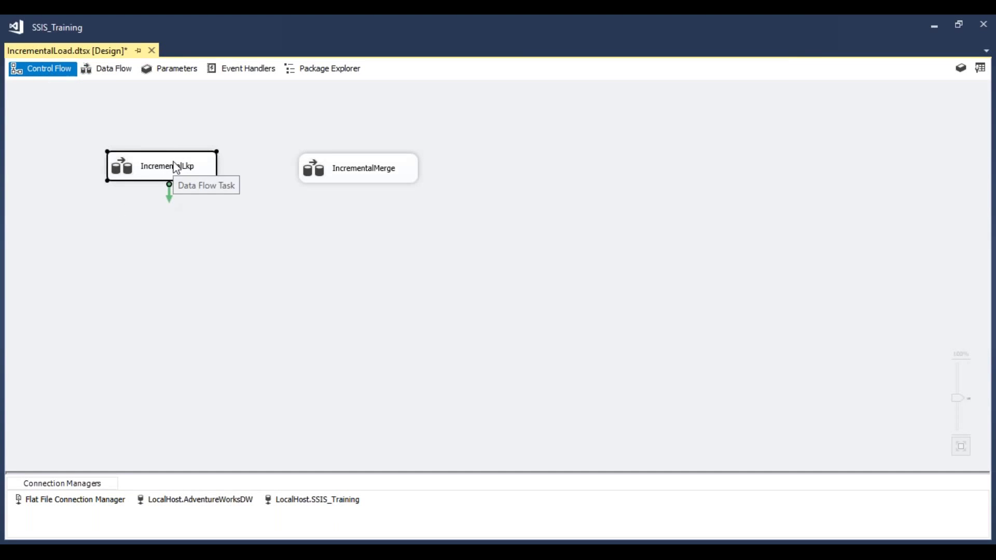
right_click(174, 162)
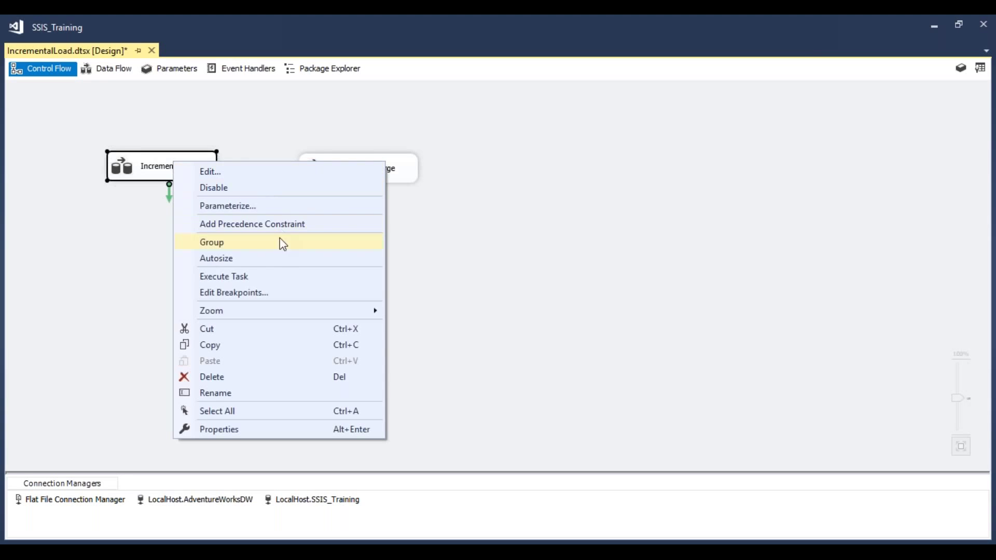
click(264, 280)
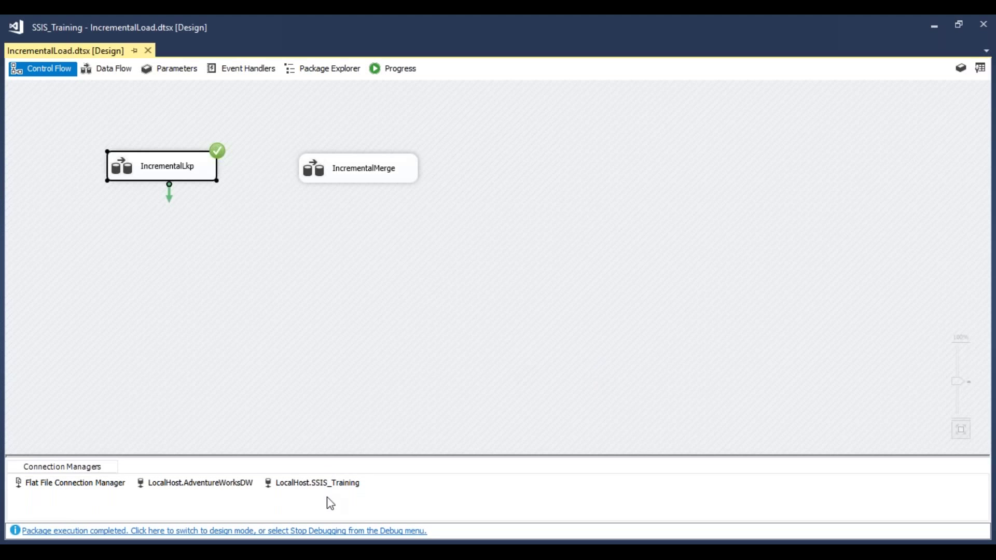
click(120, 69)
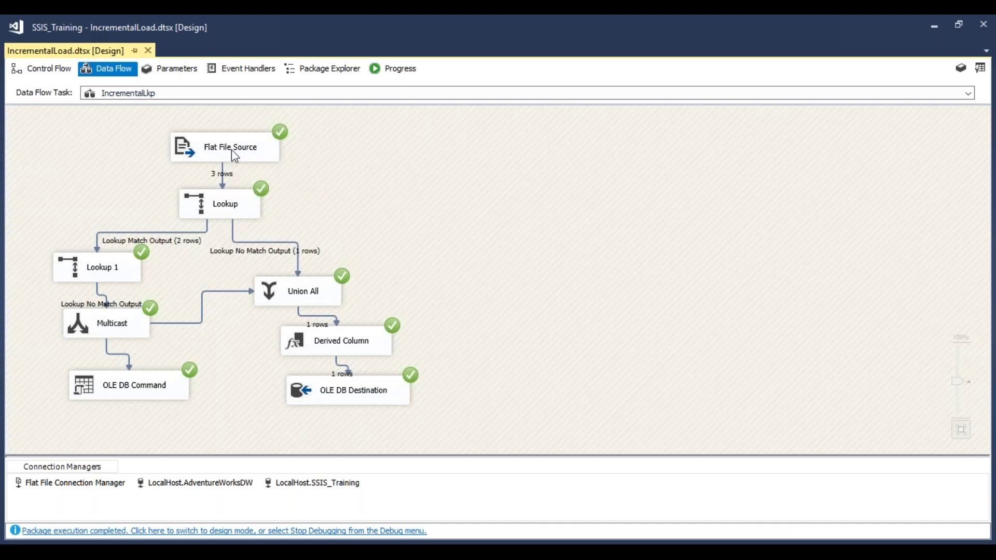
Step: Change the table in Lookup 1's SQL query to DimEmployee, put the FROM clause on its own line, and save the lookup
double_click(102, 268)
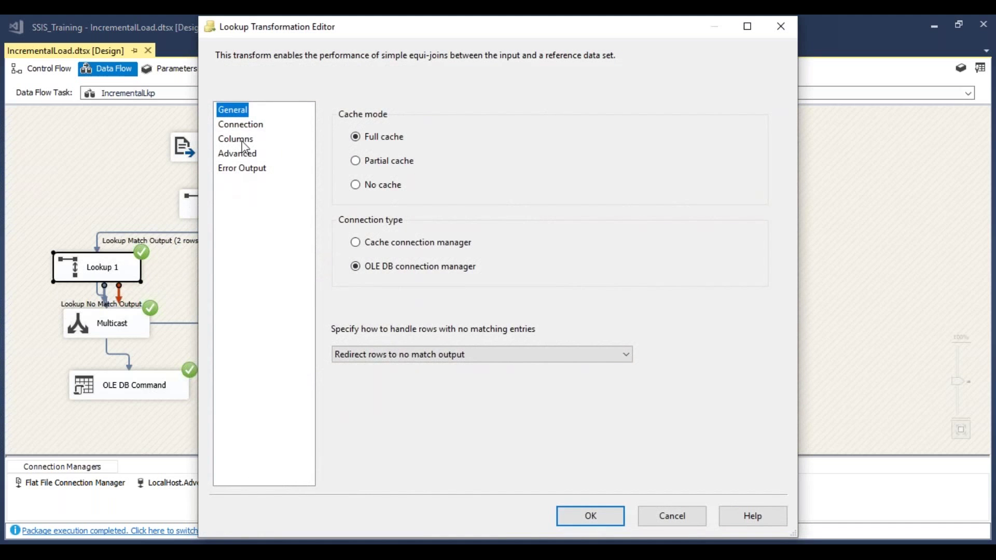
click(244, 126)
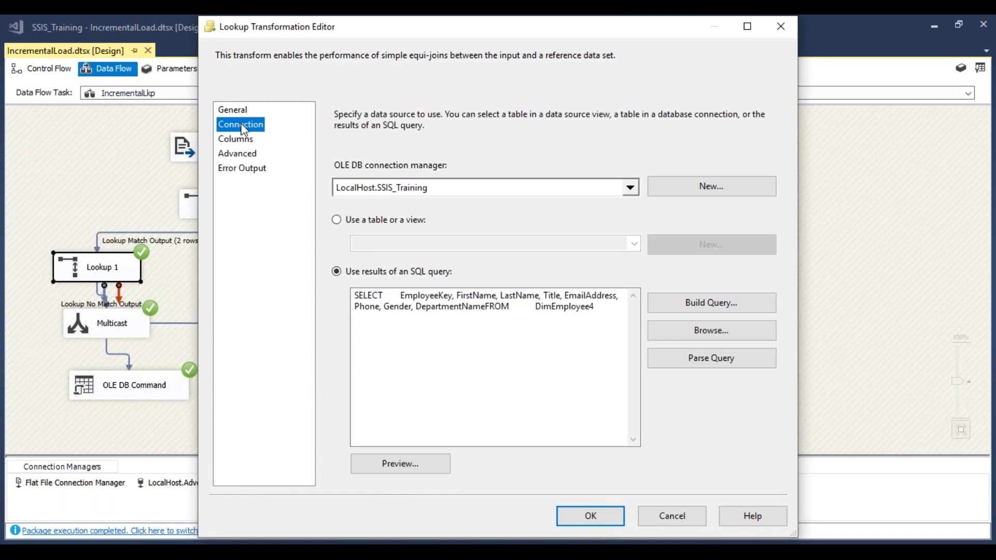
click(598, 310)
key(BackSpace)
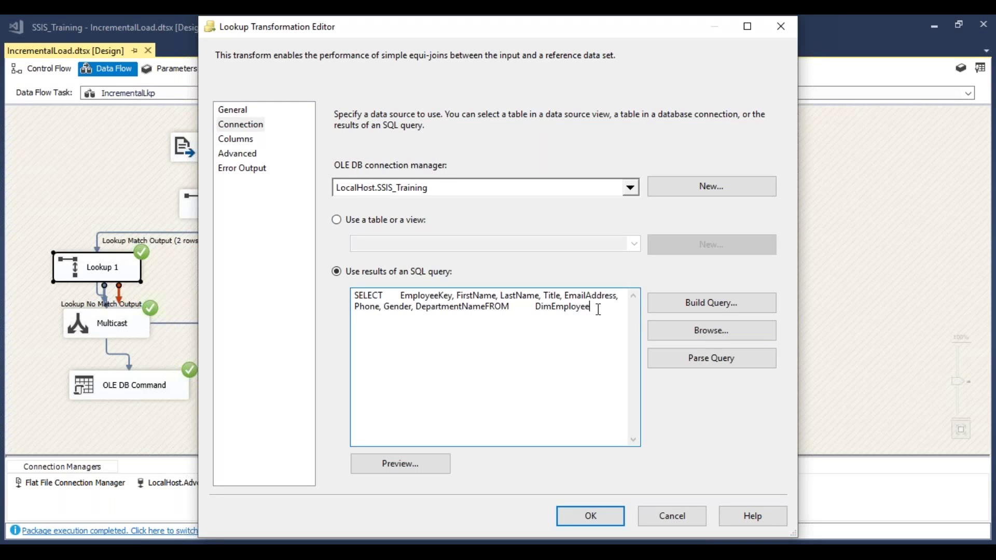
click(551, 373)
click(486, 308)
key(Return)
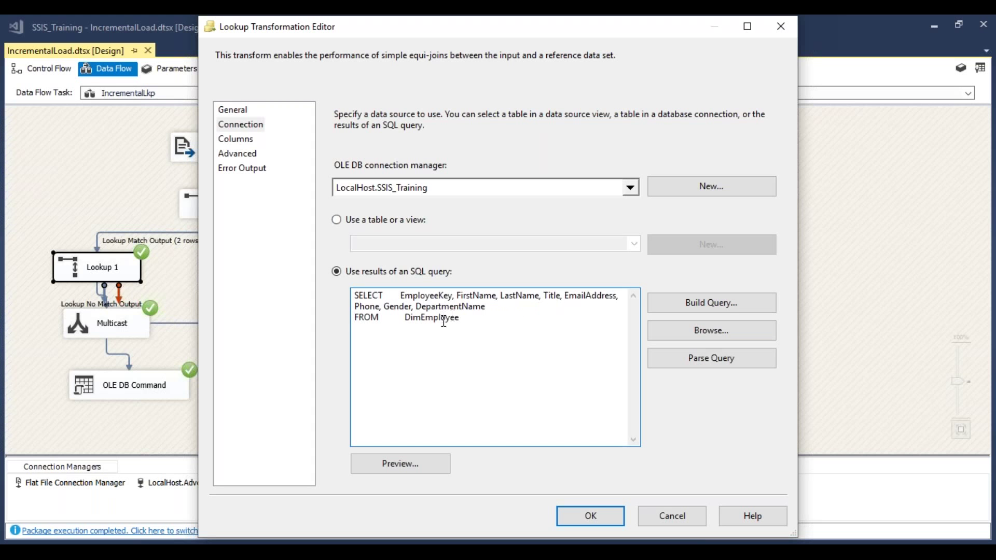
click(611, 515)
click(349, 220)
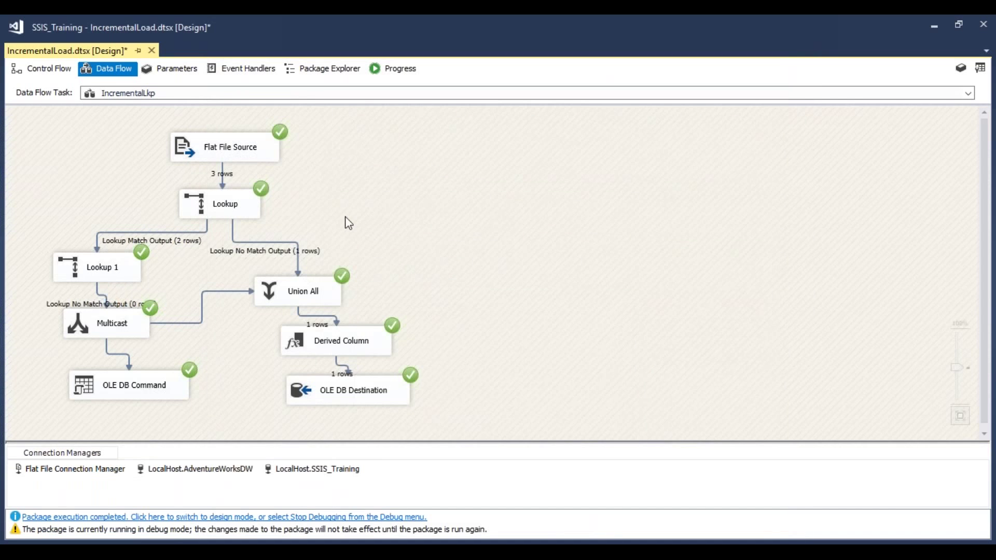
Step: Return to the IncrementalLkp data flow and switch the package from debug mode back to design mode
click(44, 68)
double_click(168, 172)
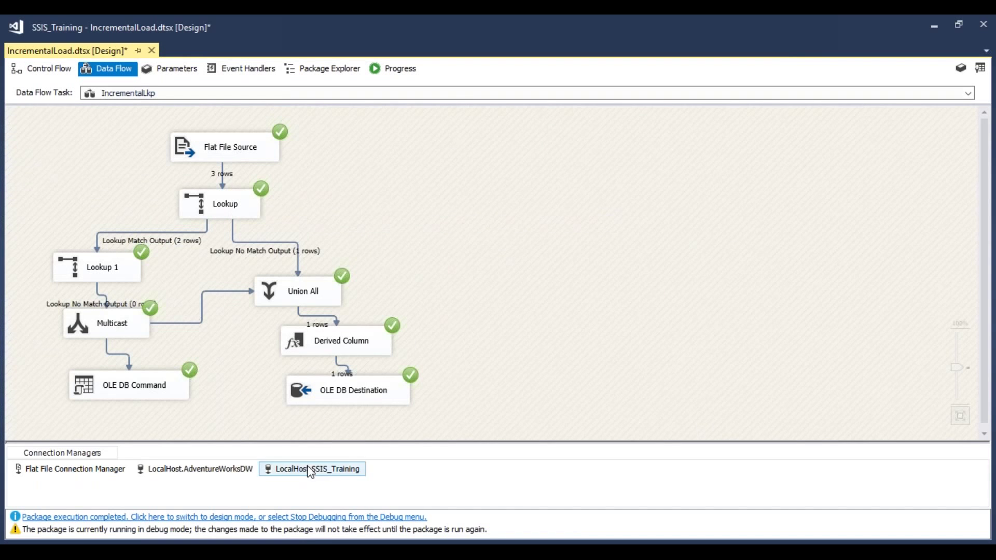
click(332, 517)
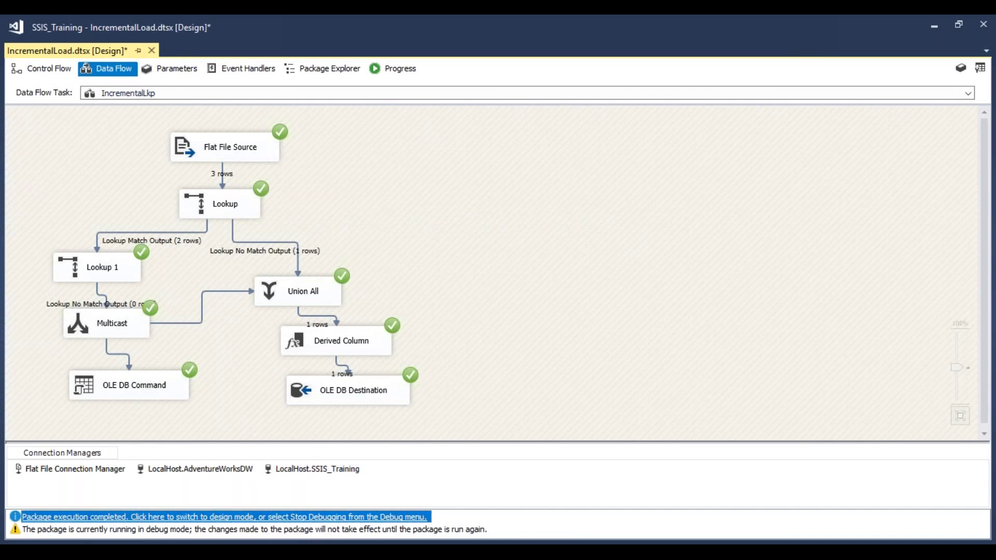
Step: Change the table in the first Lookup's SQL query to DimEmployee1 and save the lookup
double_click(226, 208)
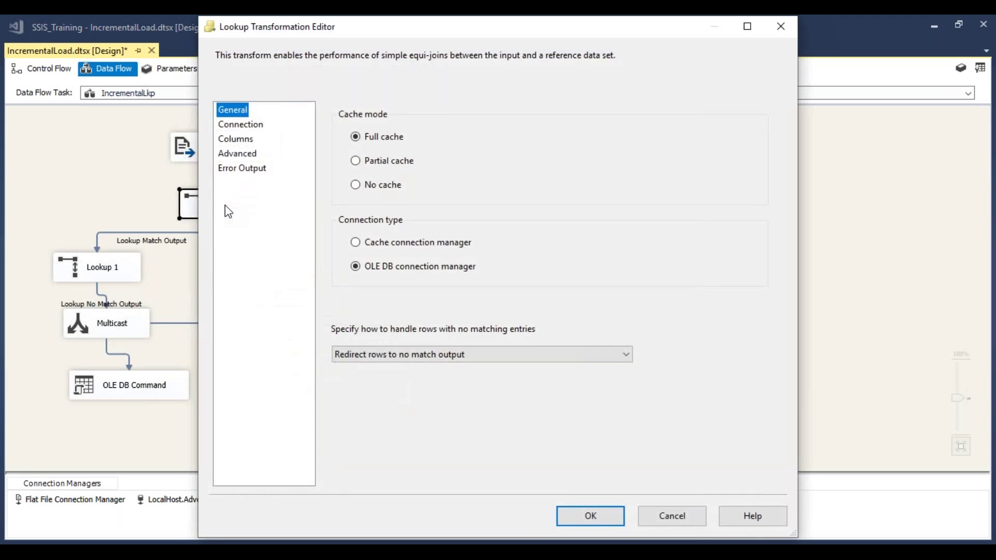
click(248, 128)
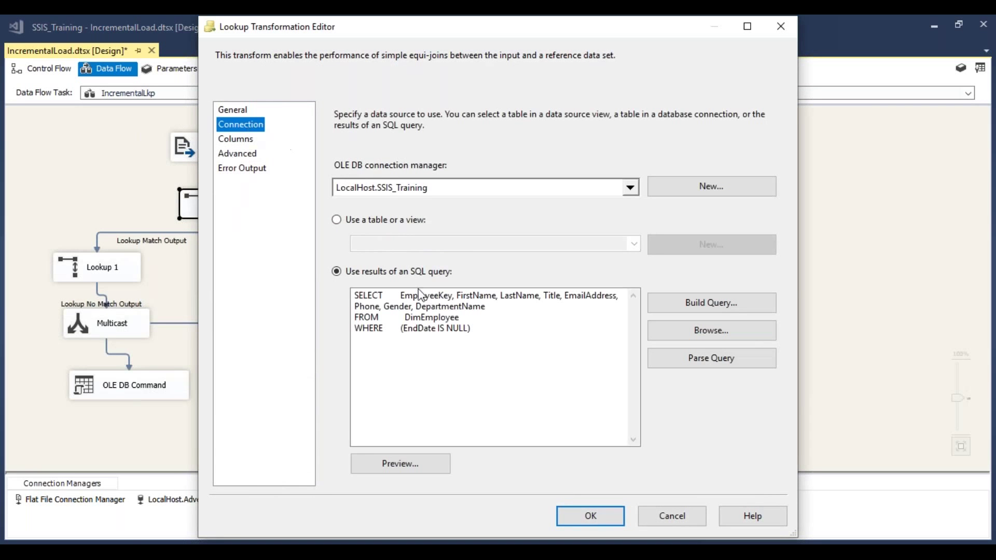
click(461, 317)
text(1)
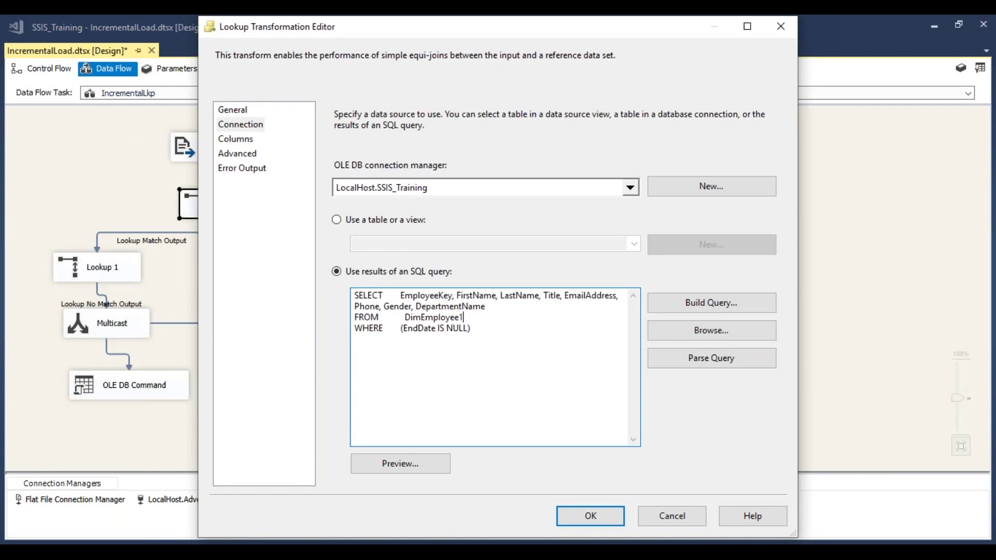
click(591, 516)
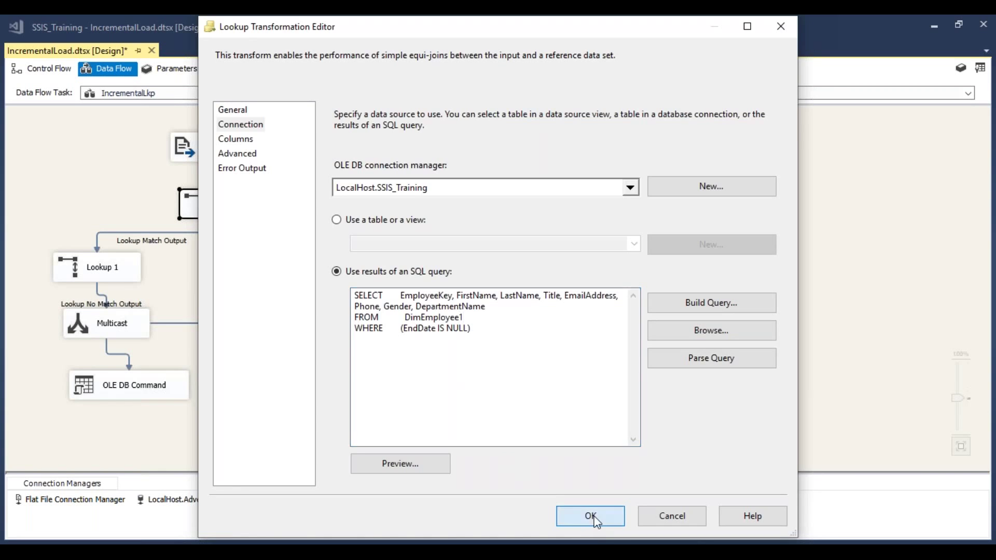
Step: Change the table in Lookup 1's SQL query to DimEmployee1 and save the lookup
double_click(119, 272)
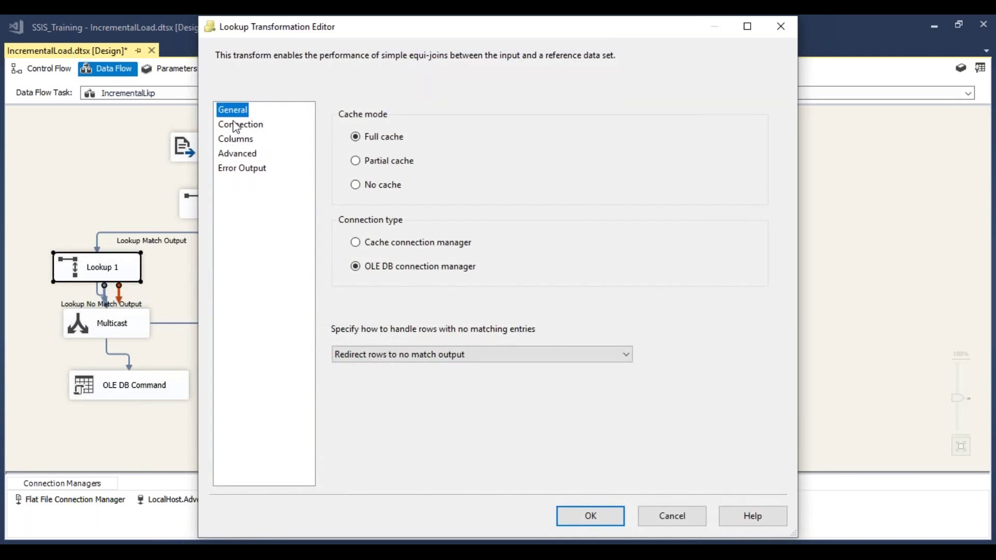
click(231, 125)
click(464, 317)
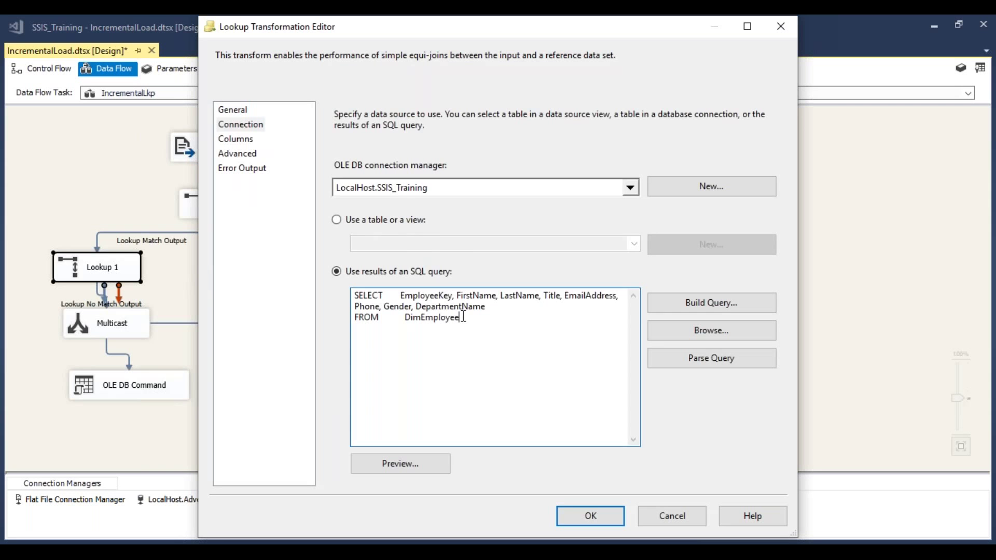
text(1)
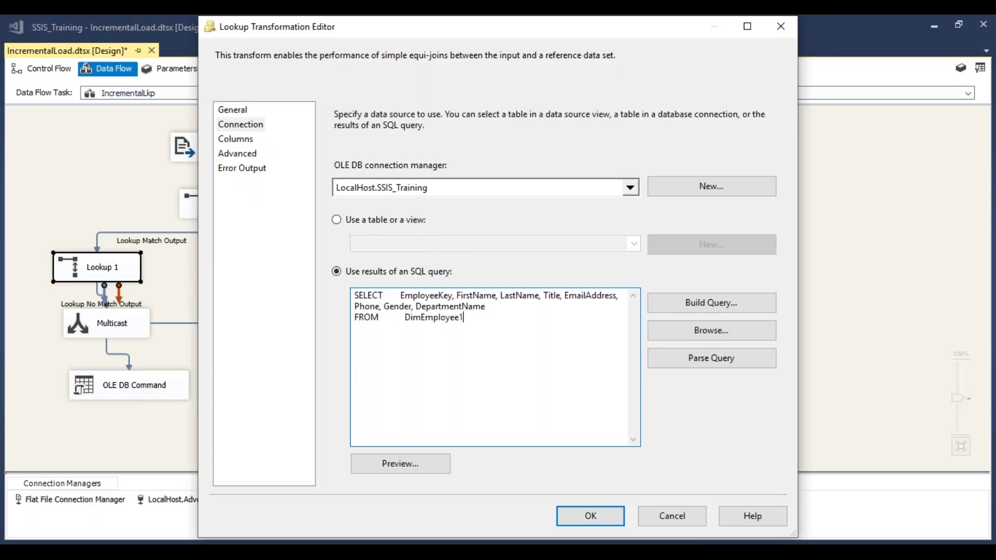
click(578, 514)
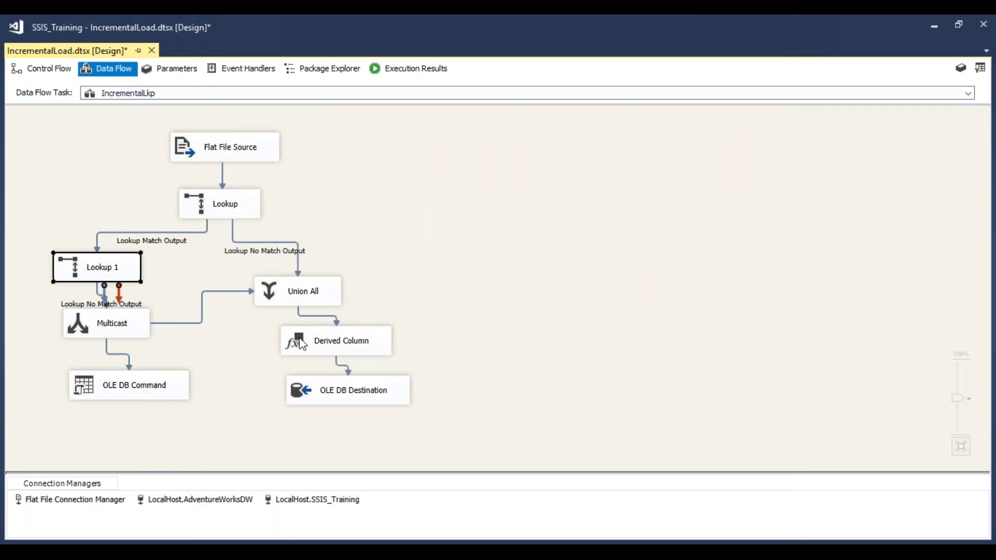
Step: Change the target table in the OLE DB Command's UPDATE statement to dbo.DimEmployee1 and save the component
click(154, 390)
double_click(154, 390)
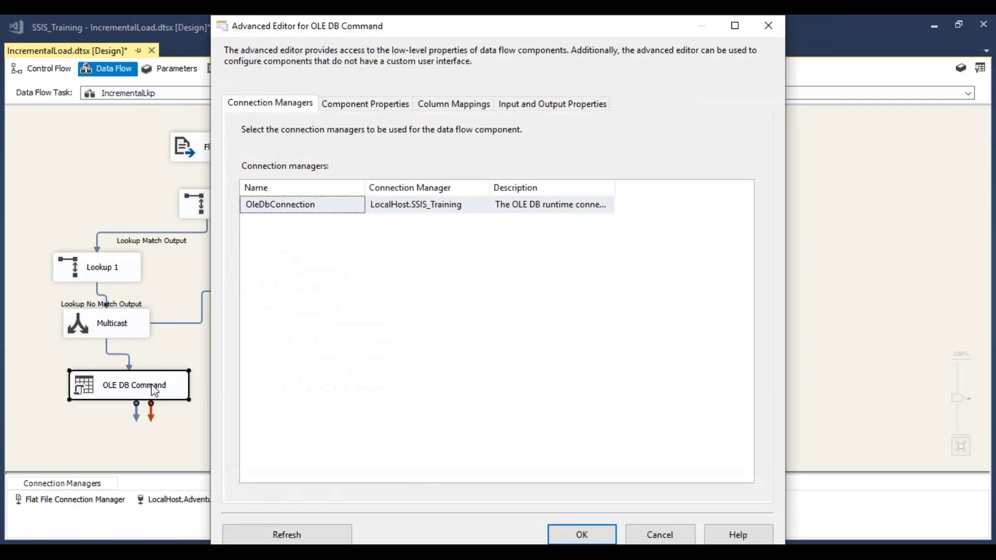
click(366, 105)
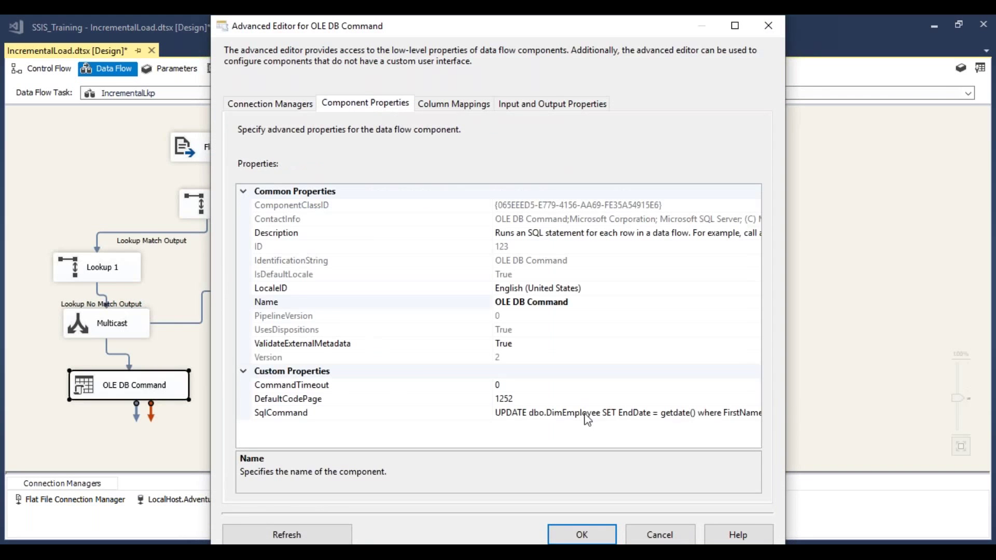
click(595, 415)
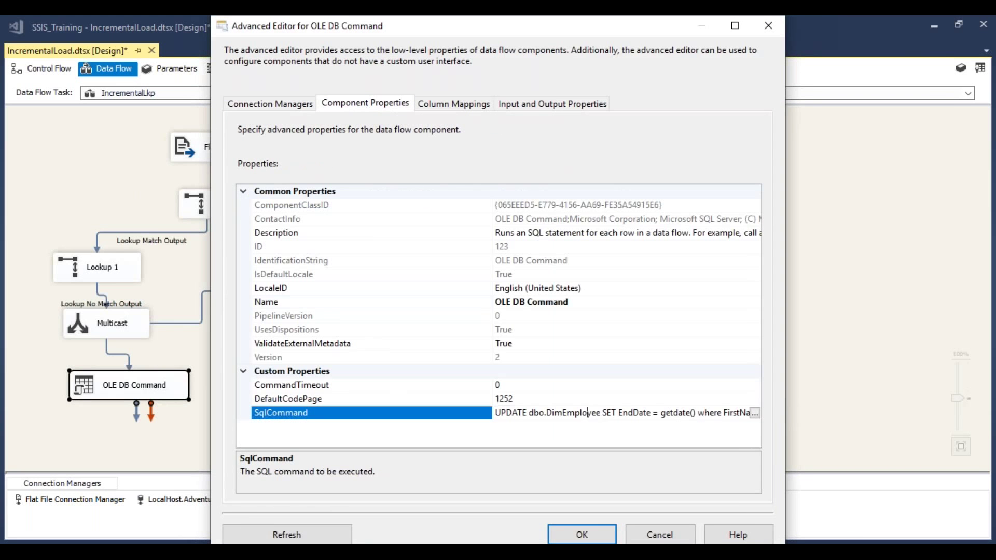
click(600, 414)
text(1)
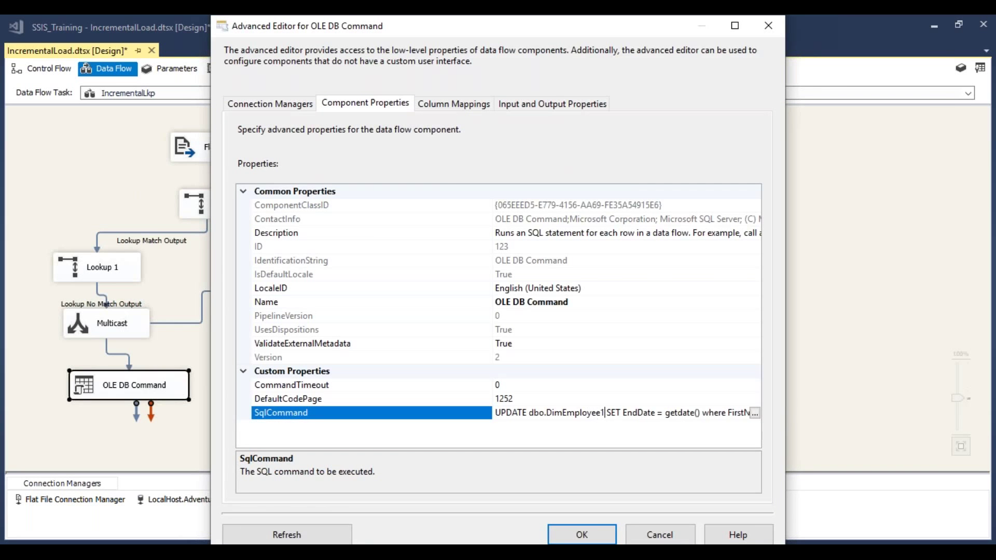
click(576, 536)
Step: Set the OLE DB Destination's table to [dbo].[DimEmployee1] and save the destination
click(341, 390)
double_click(341, 390)
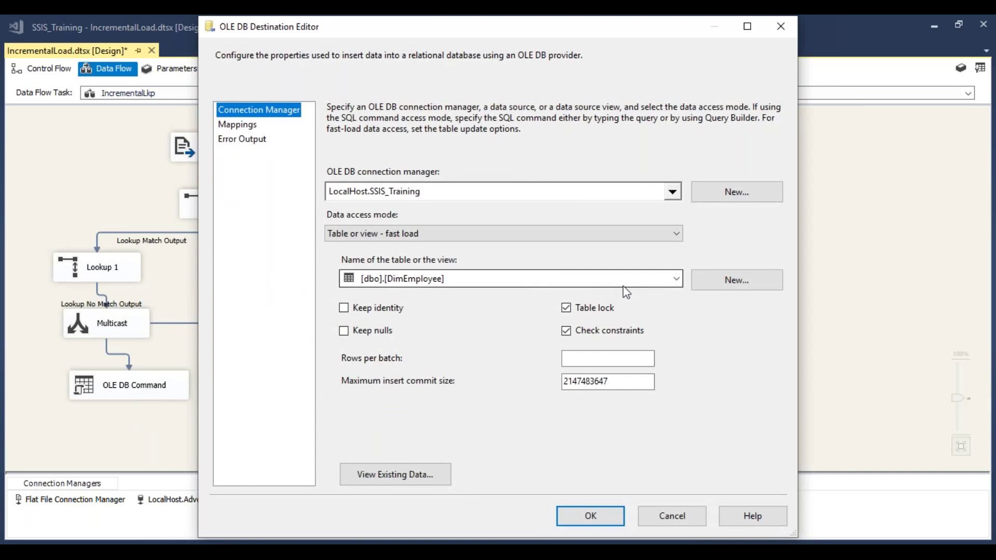
click(677, 279)
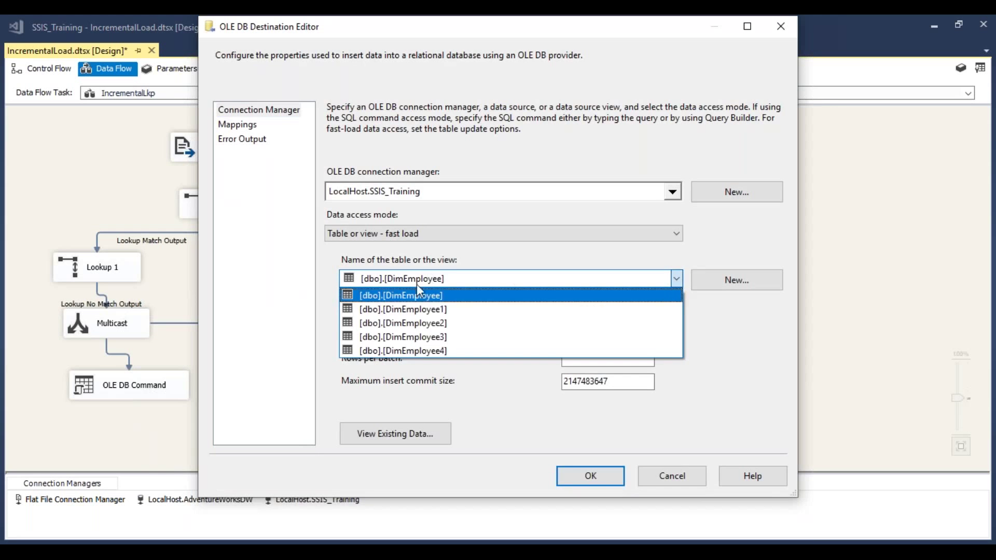
click(404, 309)
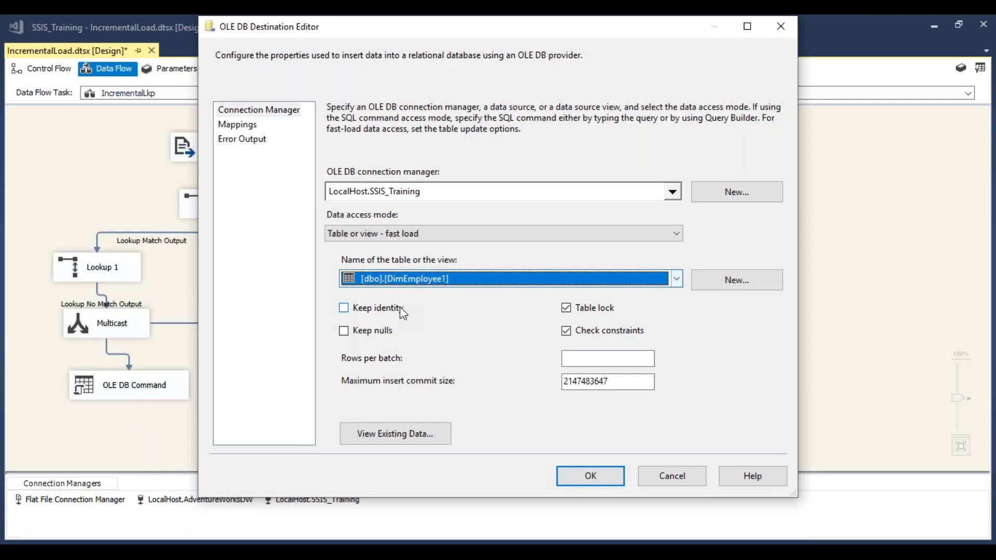
click(594, 477)
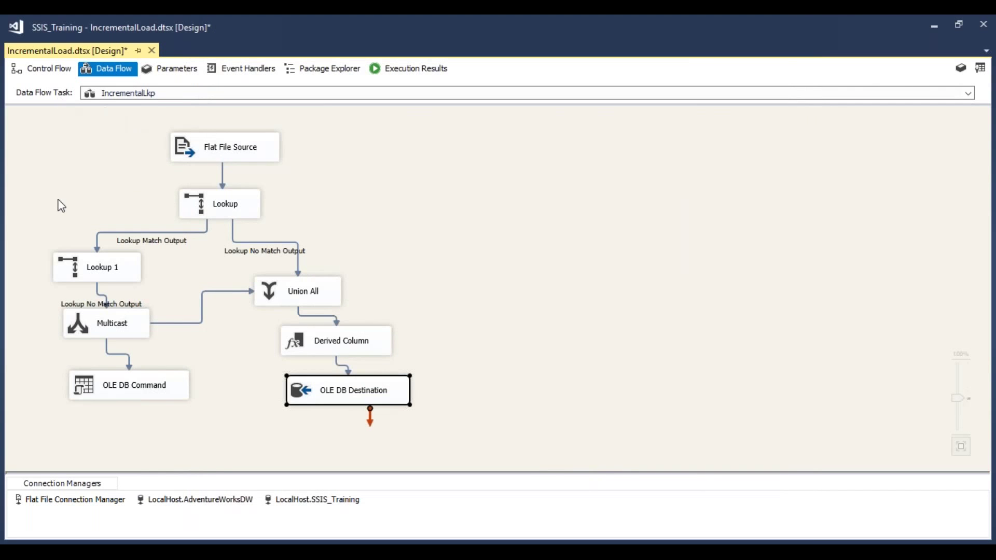
Step: Return to the IncrementalLoad package's control flow and check the main Visual Studio window
click(49, 69)
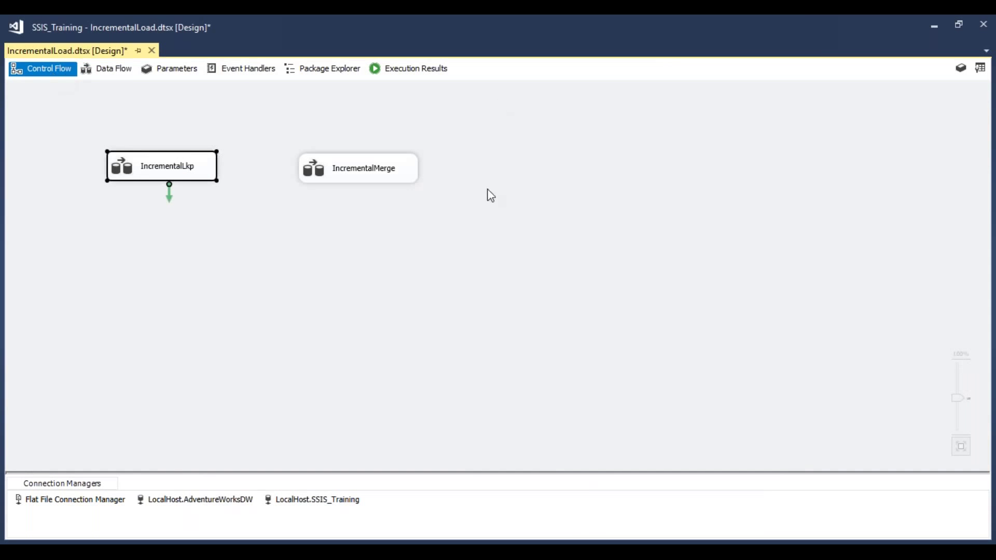
mouse_move(565, 521)
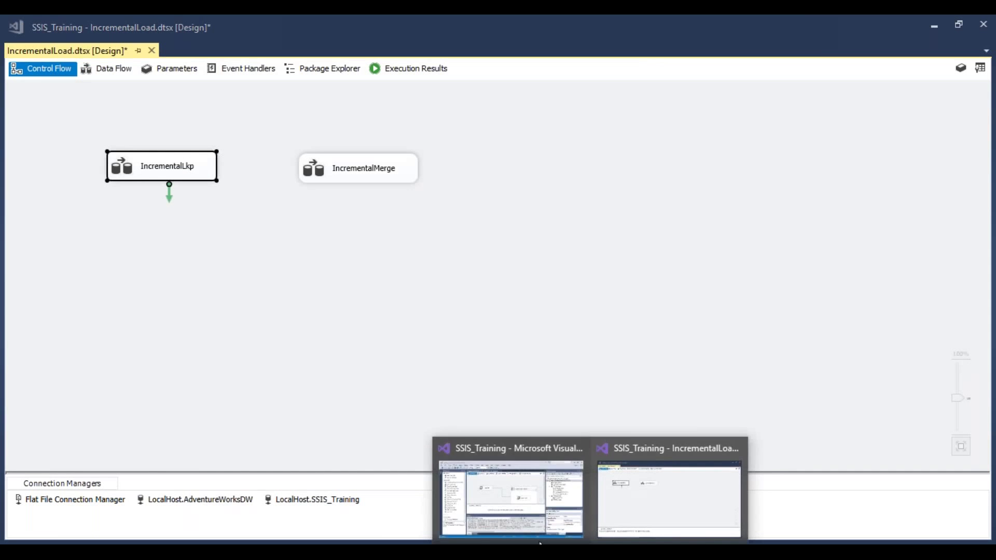
click(523, 522)
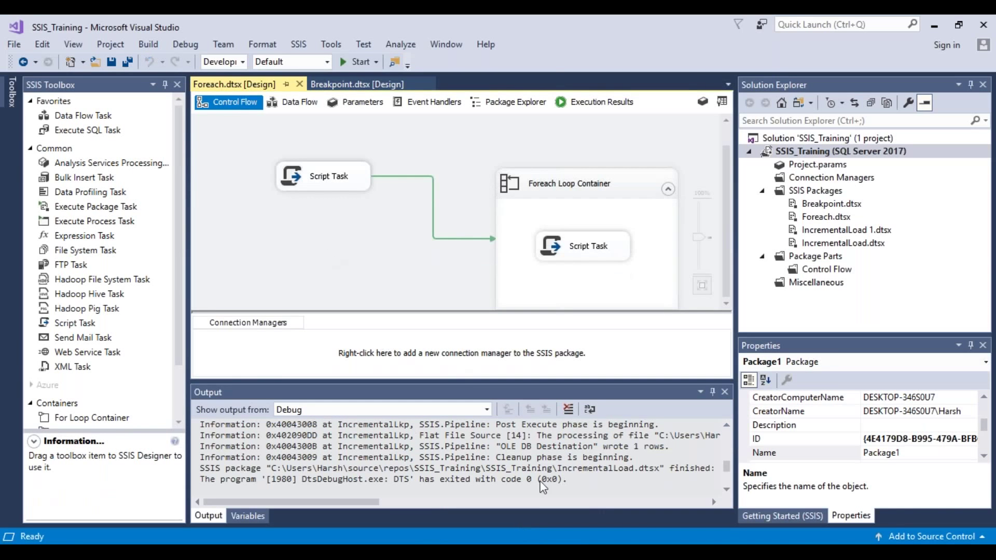
mouse_move(547, 542)
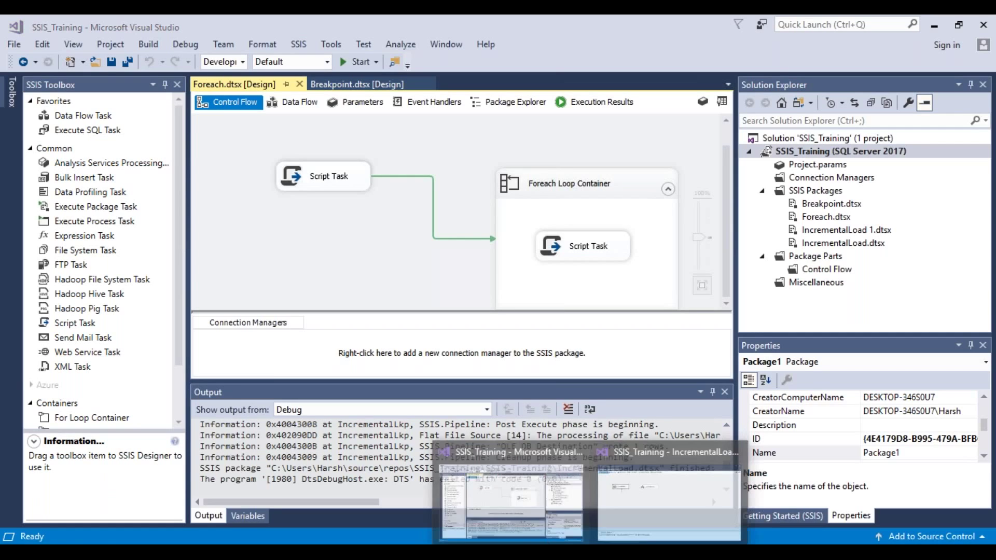
click(678, 504)
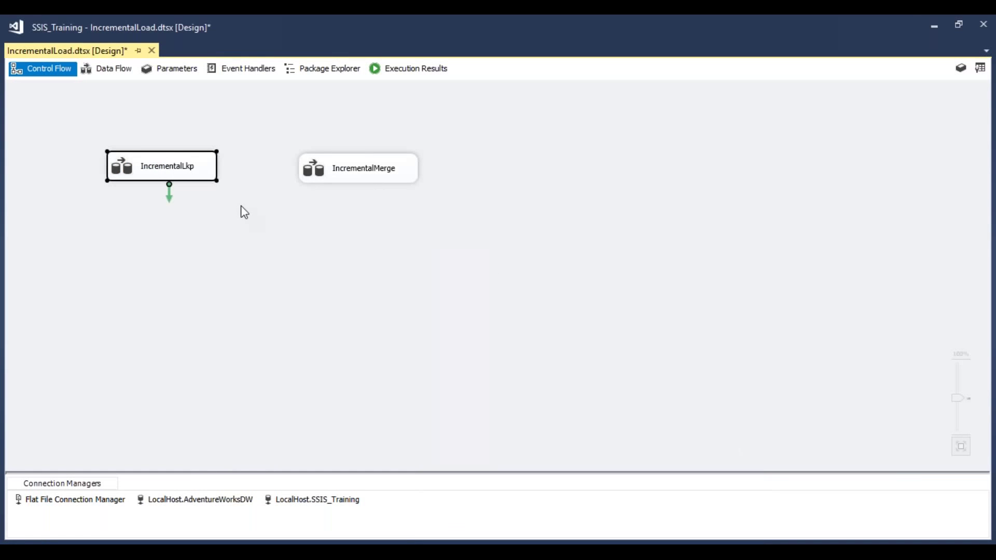
click(986, 50)
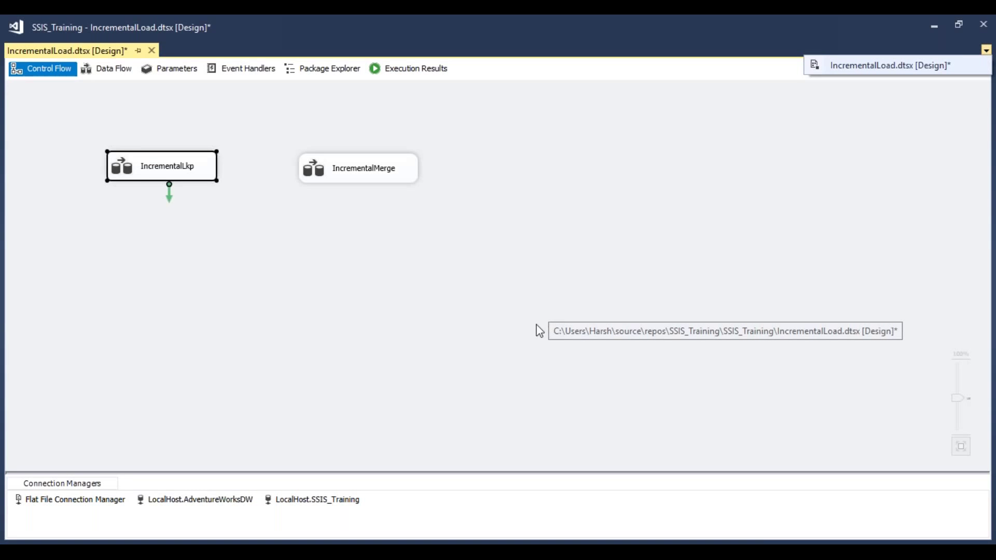
click(511, 401)
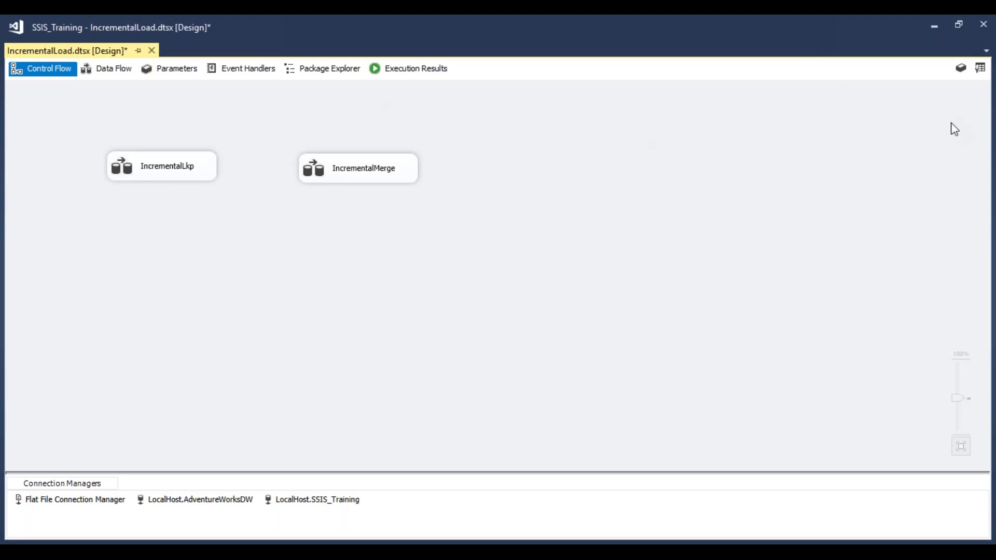
Step: Close the floating IncrementalLoad.dtsx window with its changes saved, and reopen the package in the main Visual Studio window
click(986, 30)
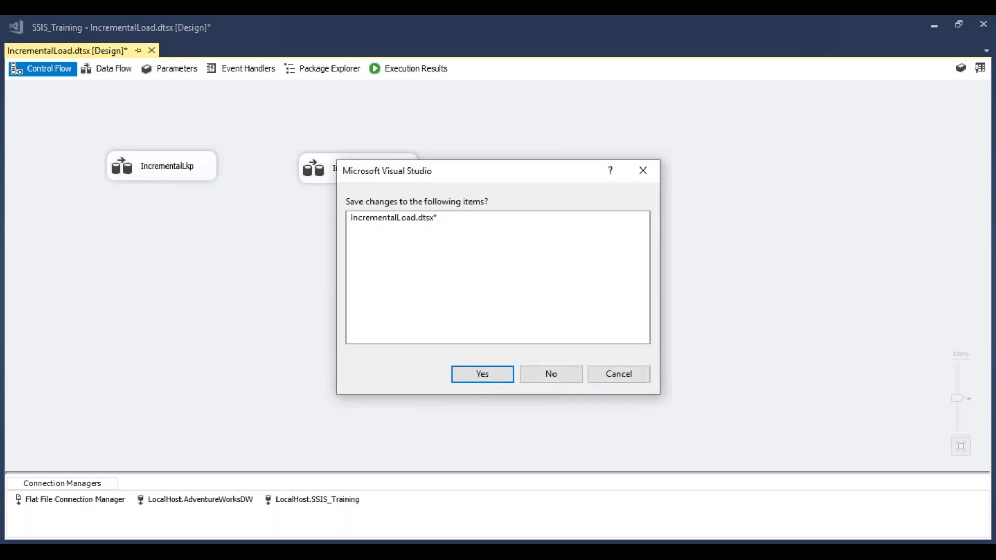
click(492, 376)
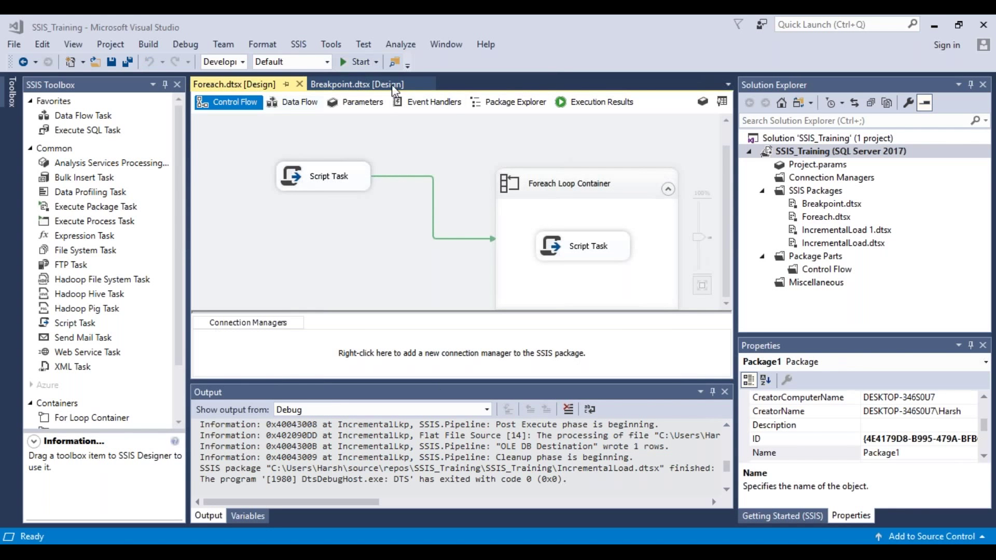
double_click(861, 247)
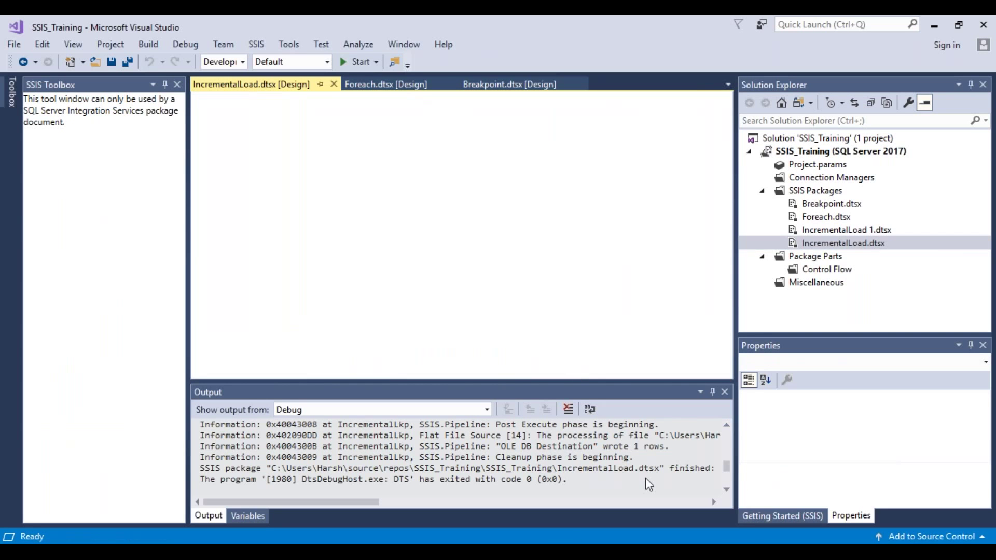
Step: Switch to SQL Server Management Studio, change the query's table to DimEmployee1, and execute the query ordered by FirstName
mouse_move(661, 553)
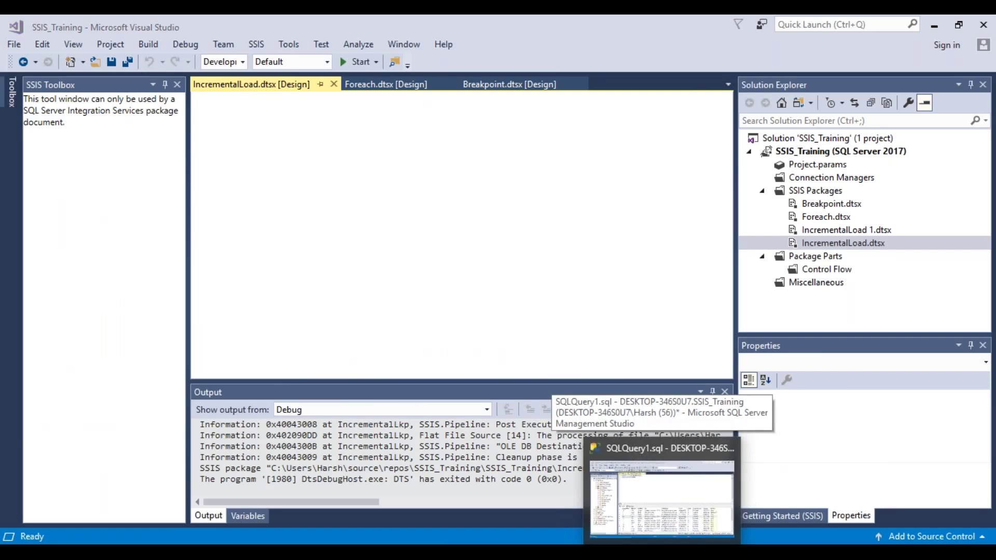
click(661, 498)
click(503, 552)
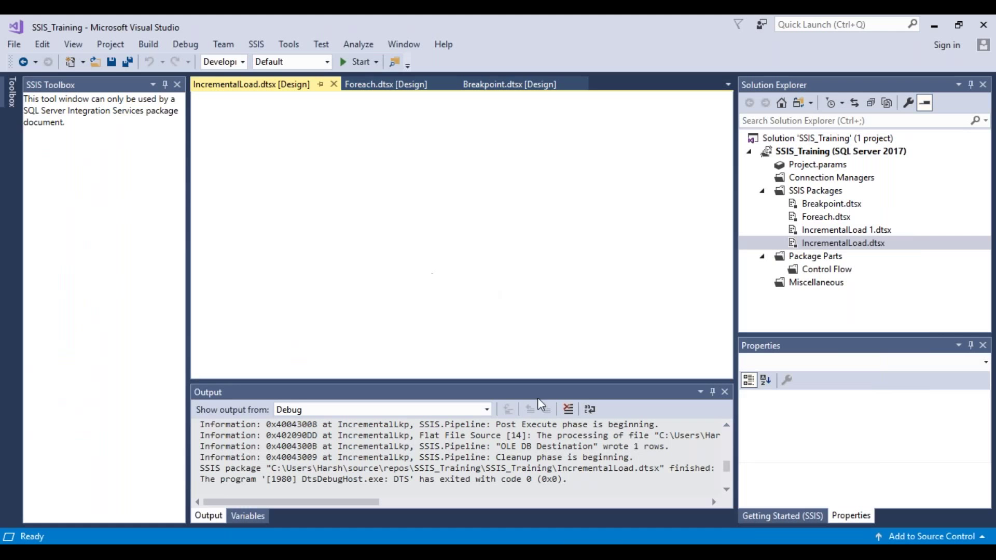
click(711, 552)
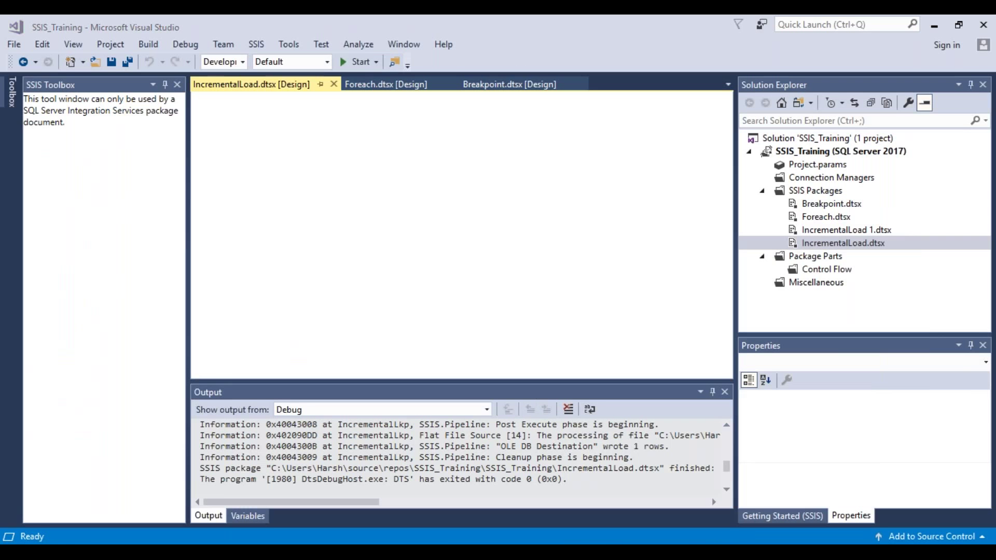
click(361, 135)
click(360, 119)
key(BackSpace)
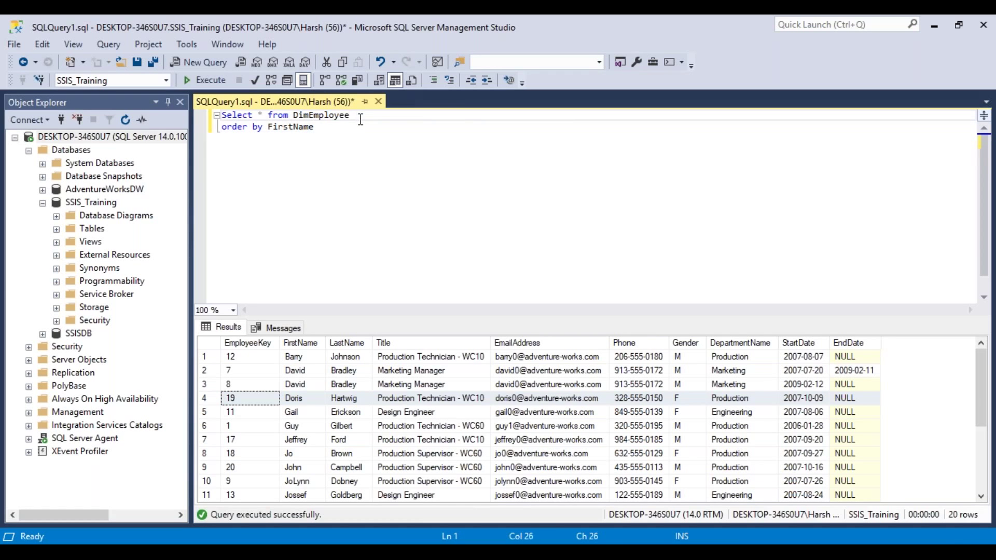
text(1)
click(263, 139)
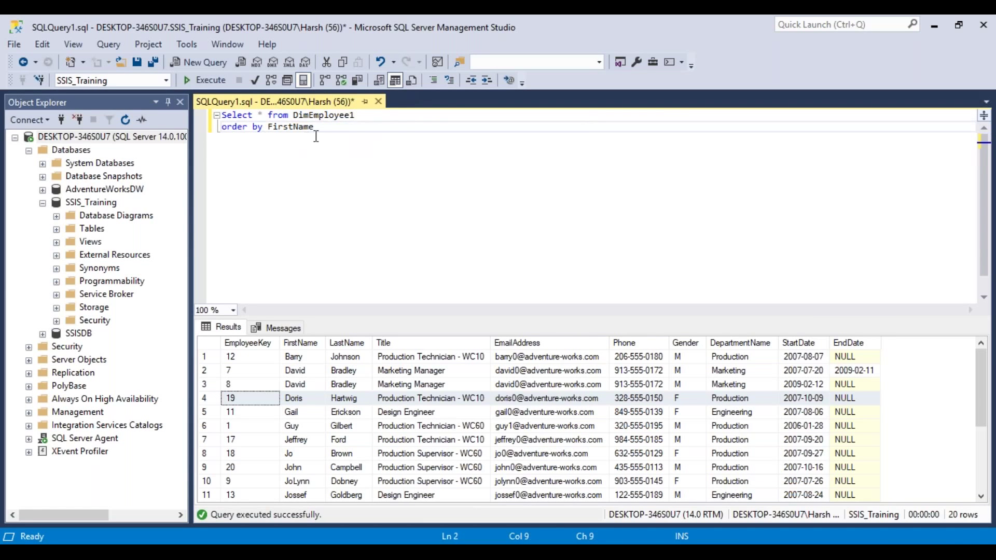
drag(329, 128, 203, 116)
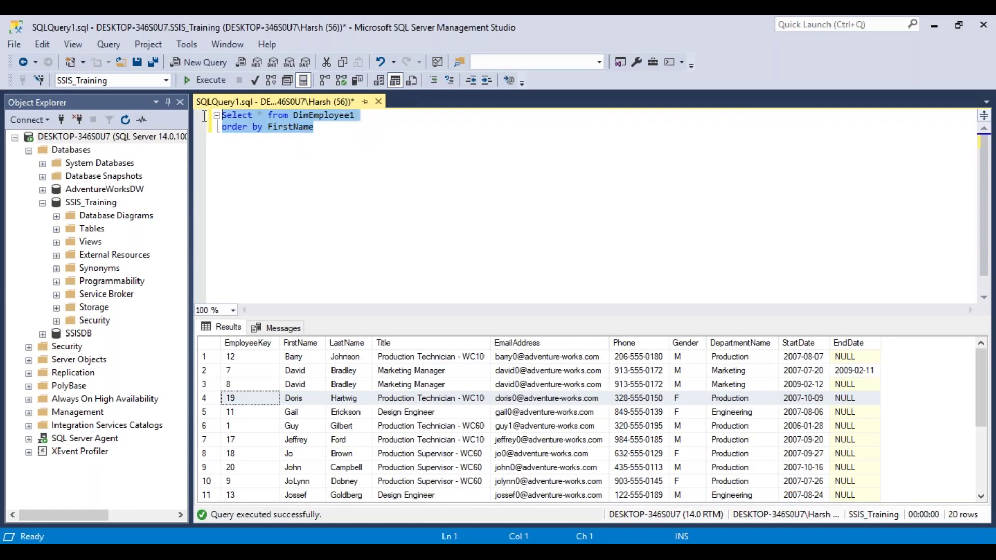
click(210, 81)
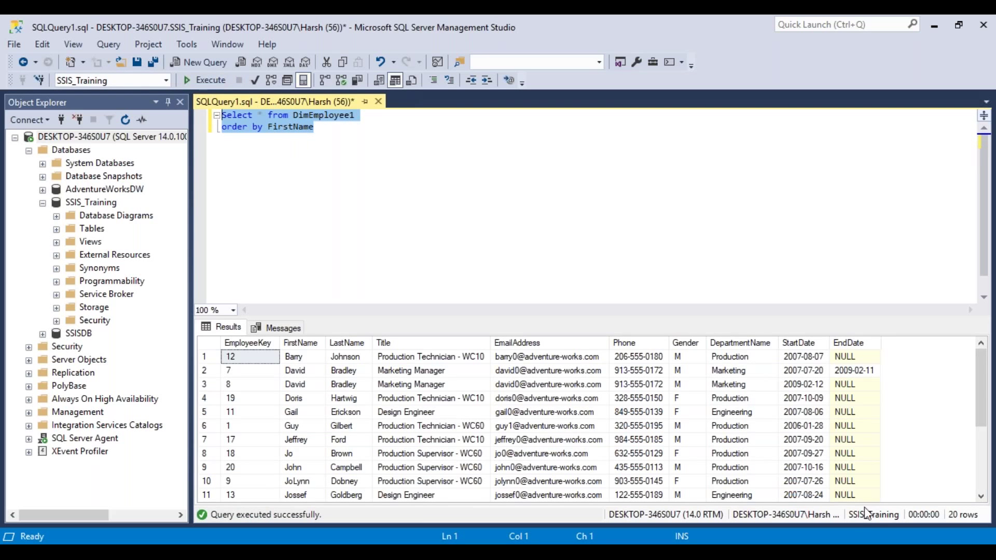
Step: Switch back to Visual Studio and make the SSIS Toolbox slightly narrower
mouse_move(657, 543)
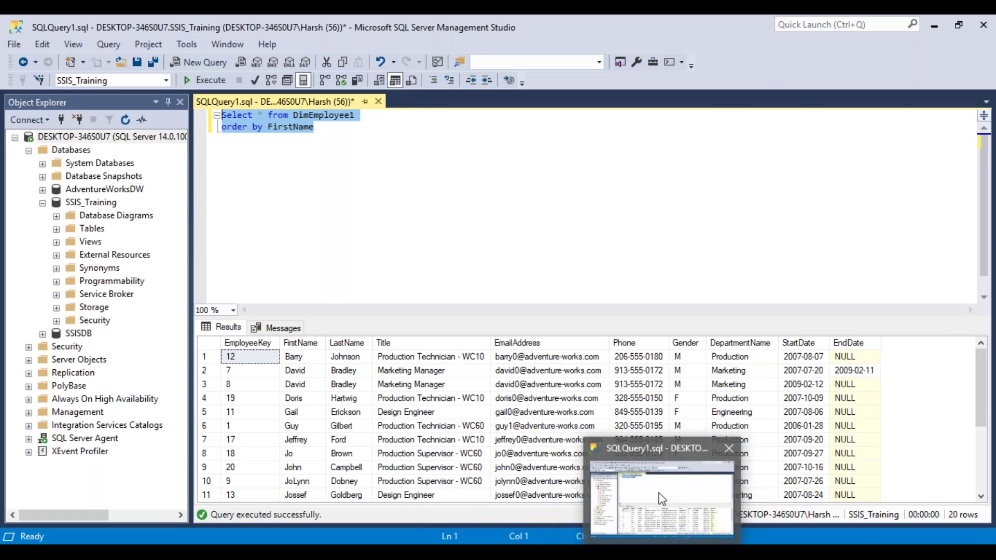
mouse_move(590, 549)
click(590, 495)
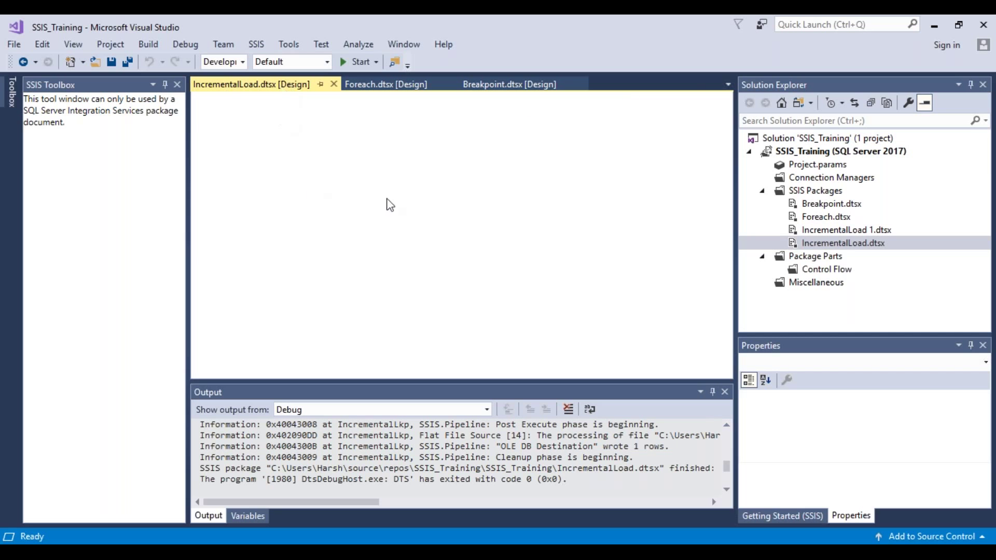
drag(187, 249, 167, 249)
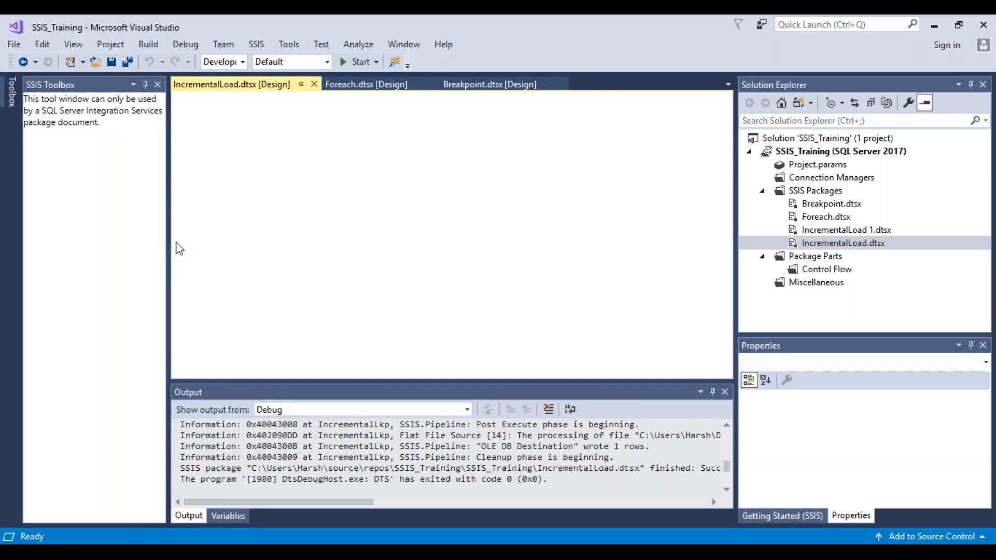
Step: Look through the open IncrementalLoad, Foreach and Breakpoint package designs
click(881, 246)
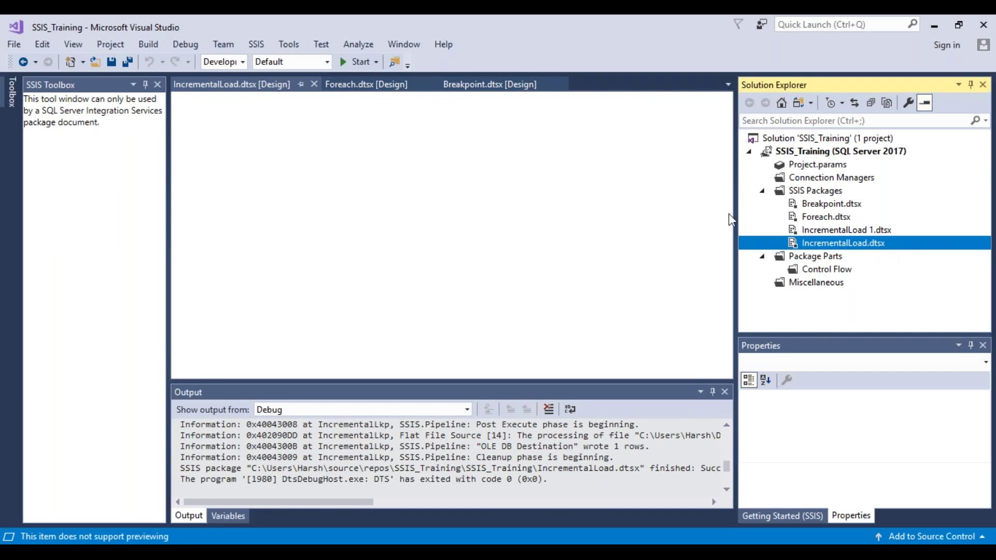
click(251, 92)
click(366, 91)
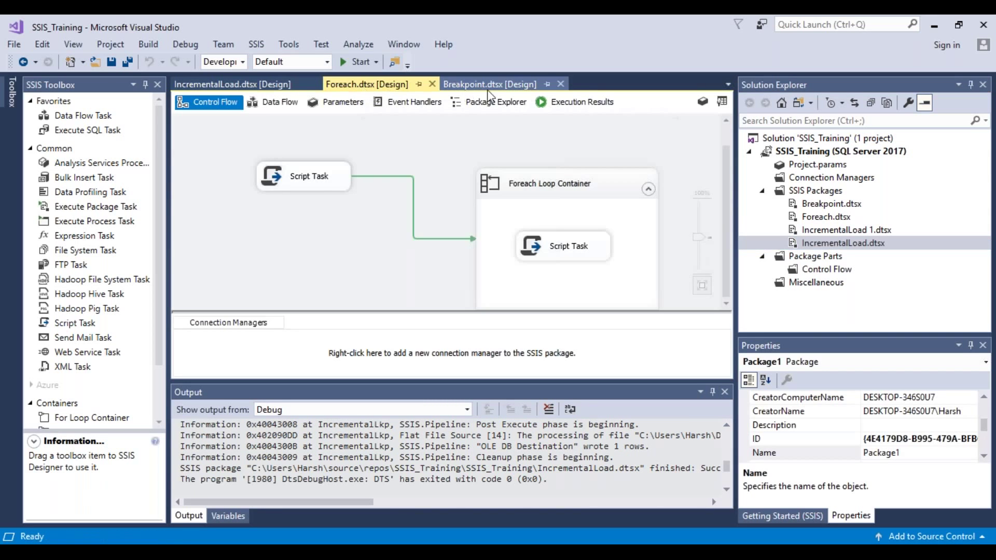
click(490, 86)
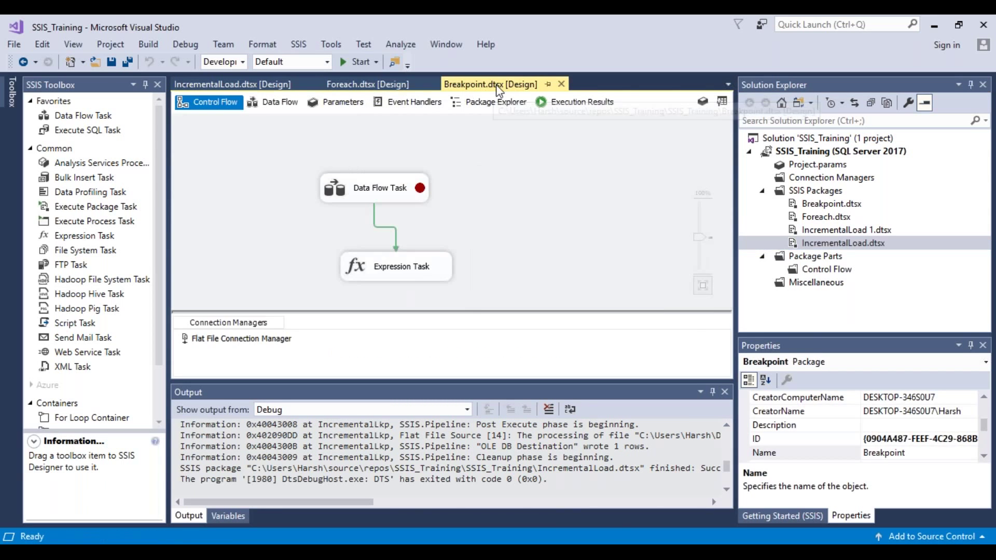
Step: Close the IncrementalLoad.dtsx design and reopen the package from the solution
click(260, 89)
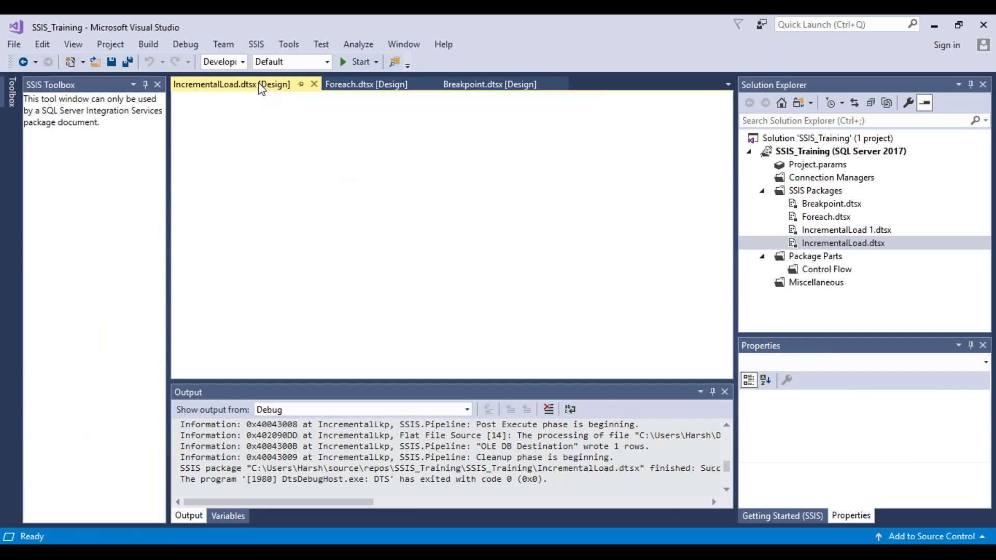
mouse_move(591, 551)
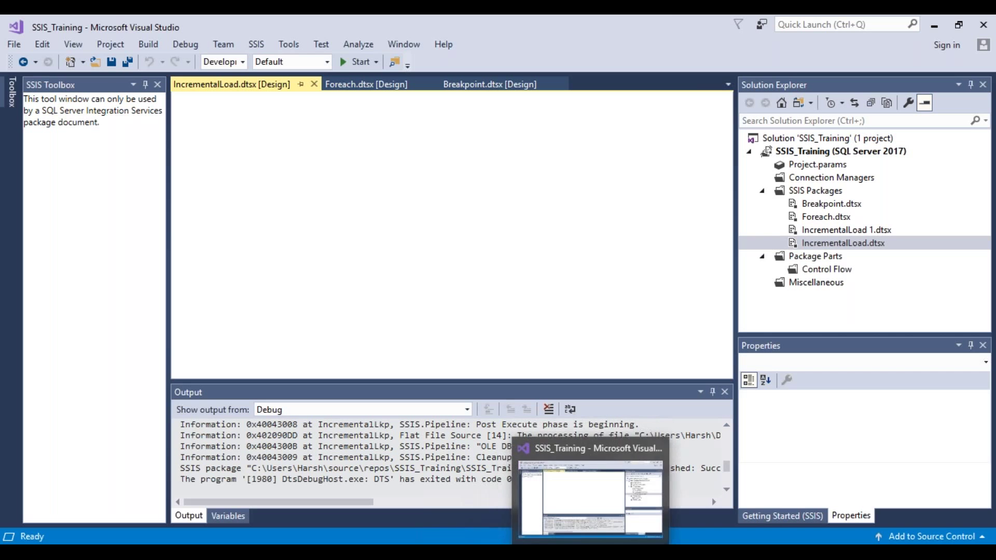
click(572, 517)
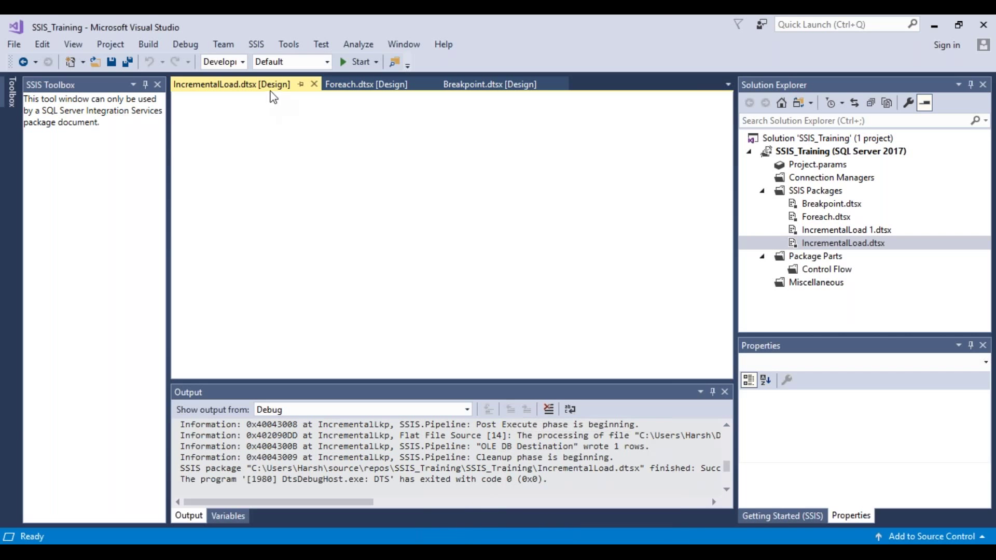
click(314, 84)
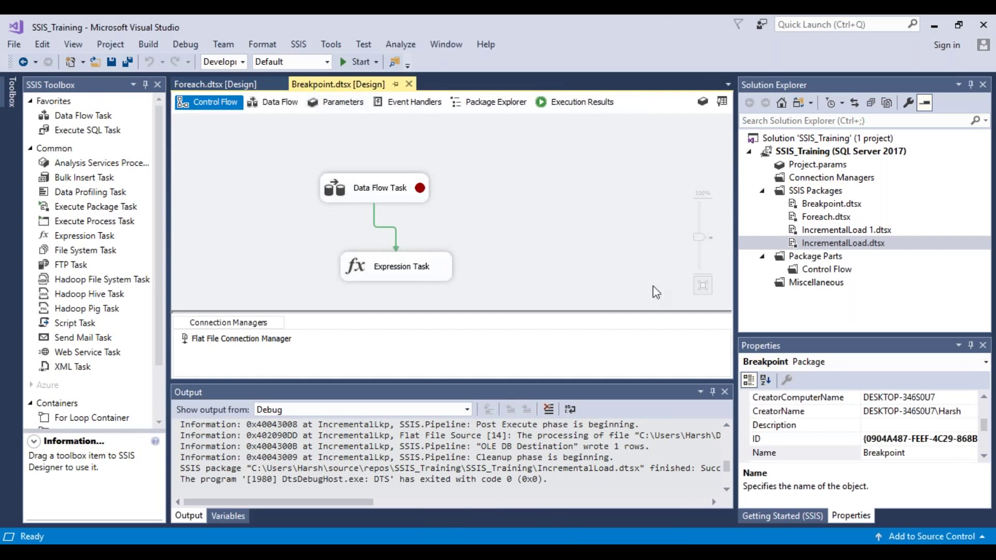
double_click(890, 245)
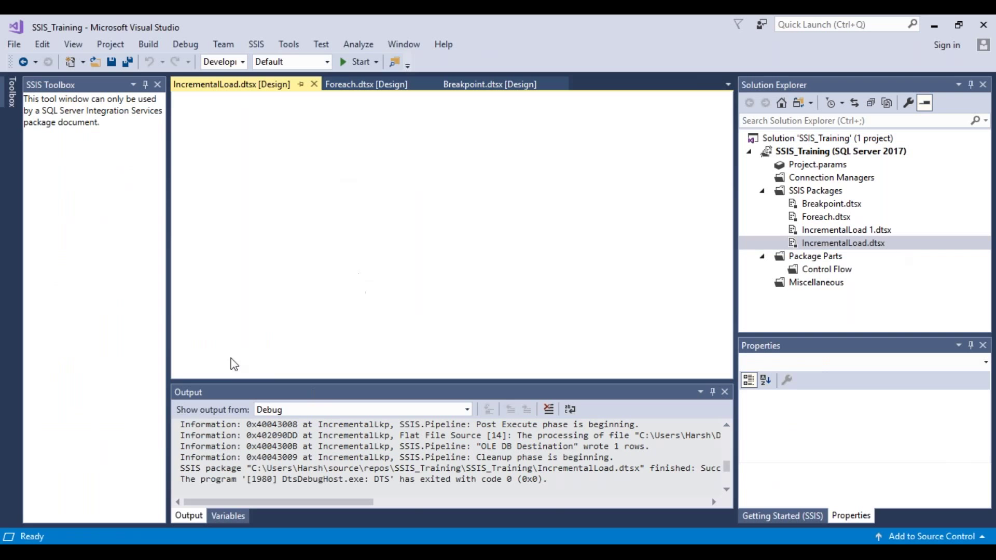
Step: Make the SSIS Toolbox slightly narrower and open the IncrementalLkp data flow of the IncrementalLoad 1.dtsx package
drag(171, 314, 151, 311)
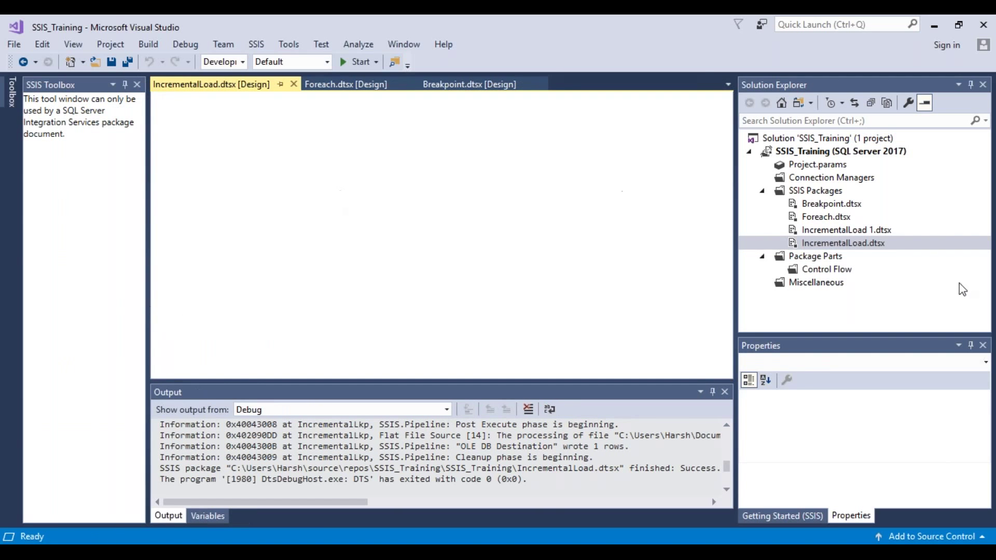
click(865, 230)
double_click(865, 229)
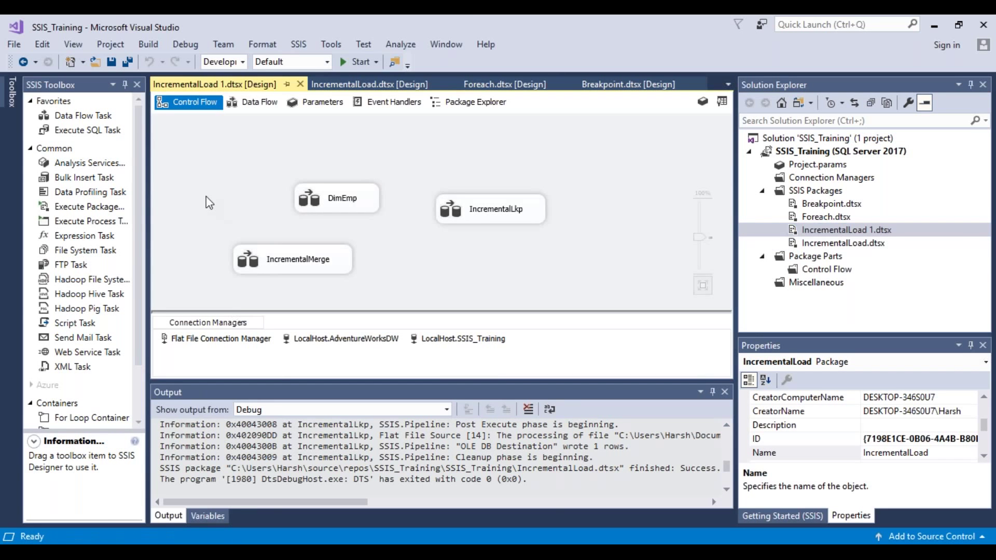
double_click(506, 213)
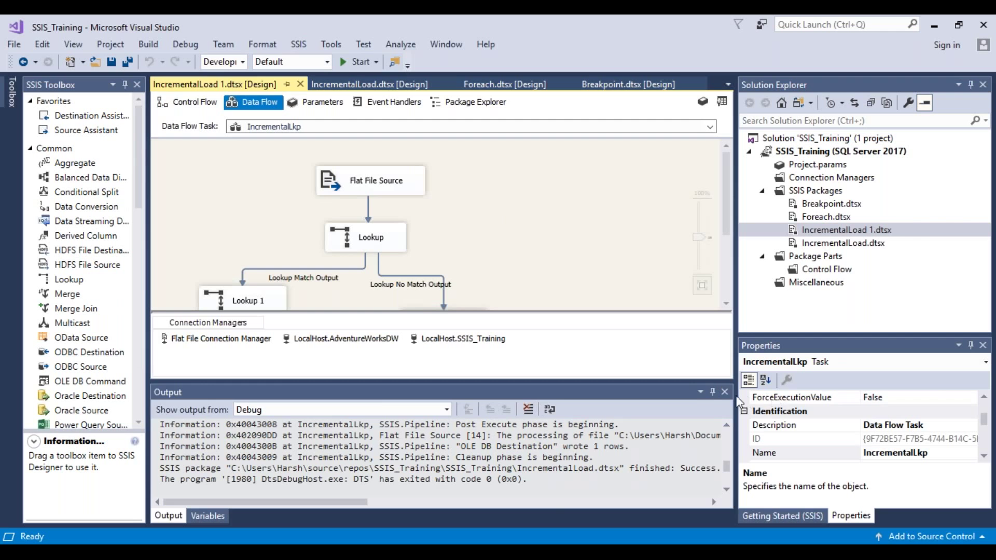
Step: Hide the Output and Variables windows to enlarge the data flow design area
click(701, 393)
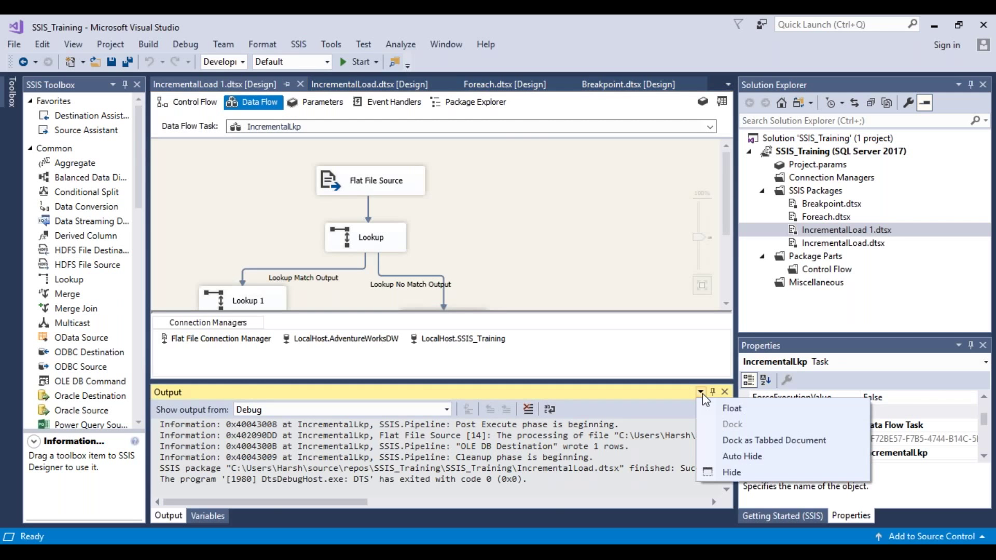
click(748, 473)
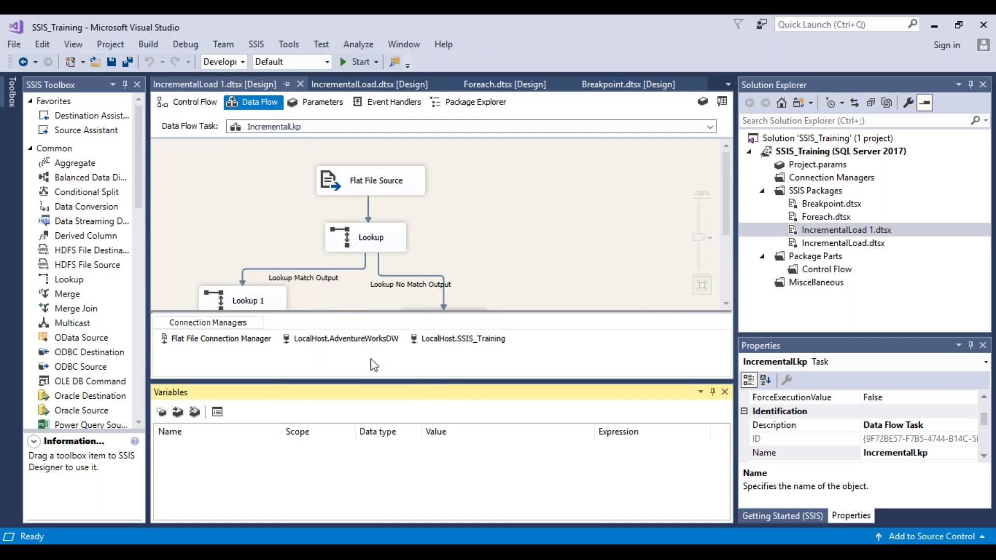
click(701, 393)
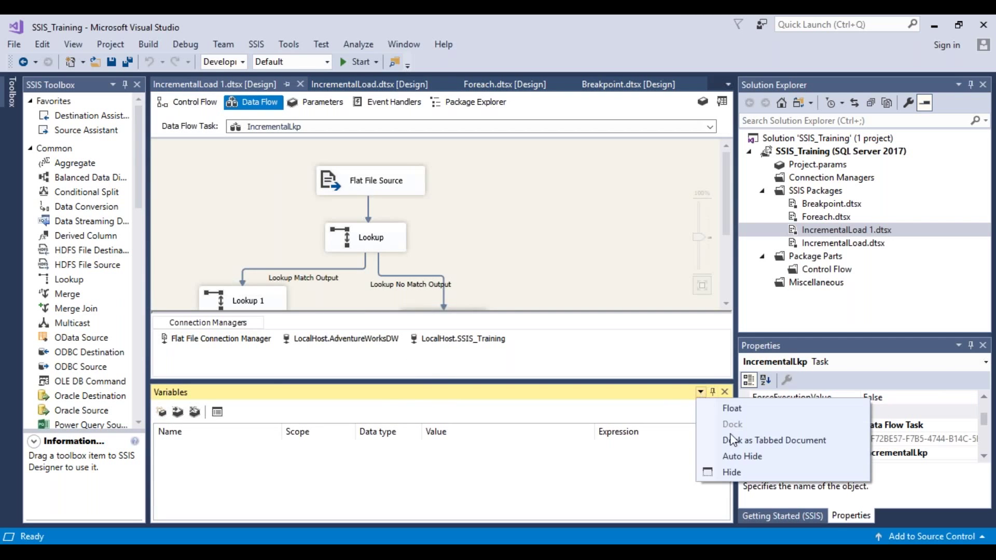
click(745, 473)
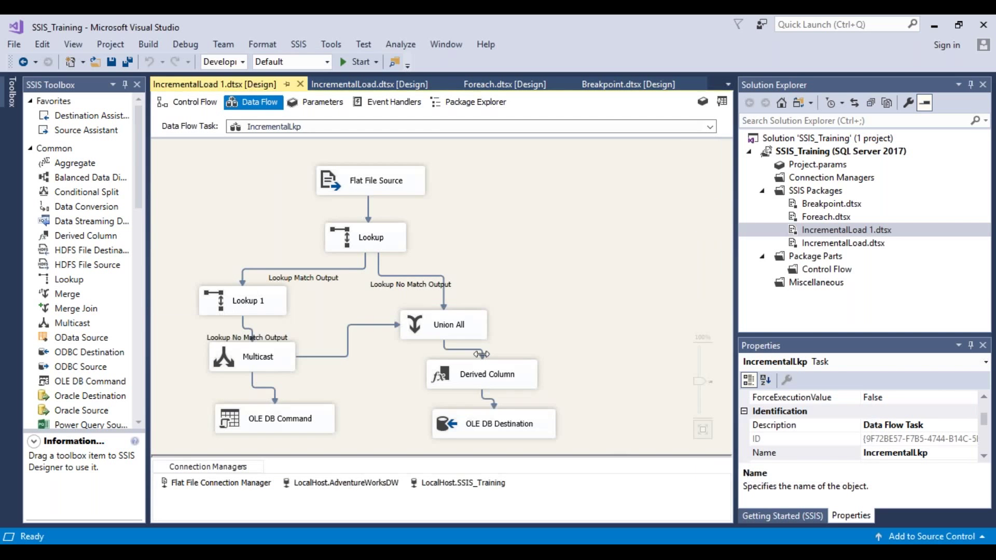
Step: Change the Lookup's SQL query to read from DimEmployee1, with FROM and WHERE each starting on a new line
double_click(381, 239)
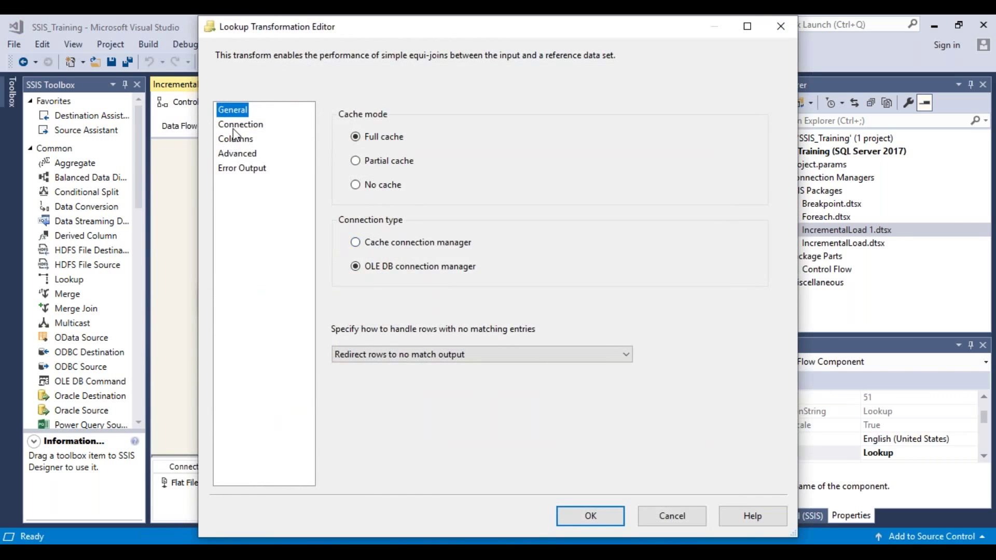
click(238, 127)
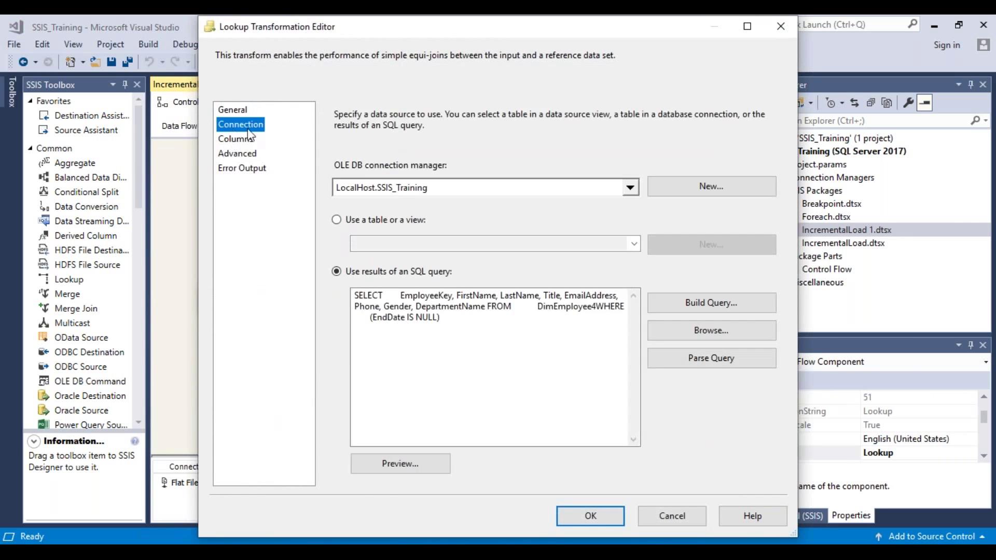
click(597, 308)
key(BackSpace)
text(1)
key(Return)
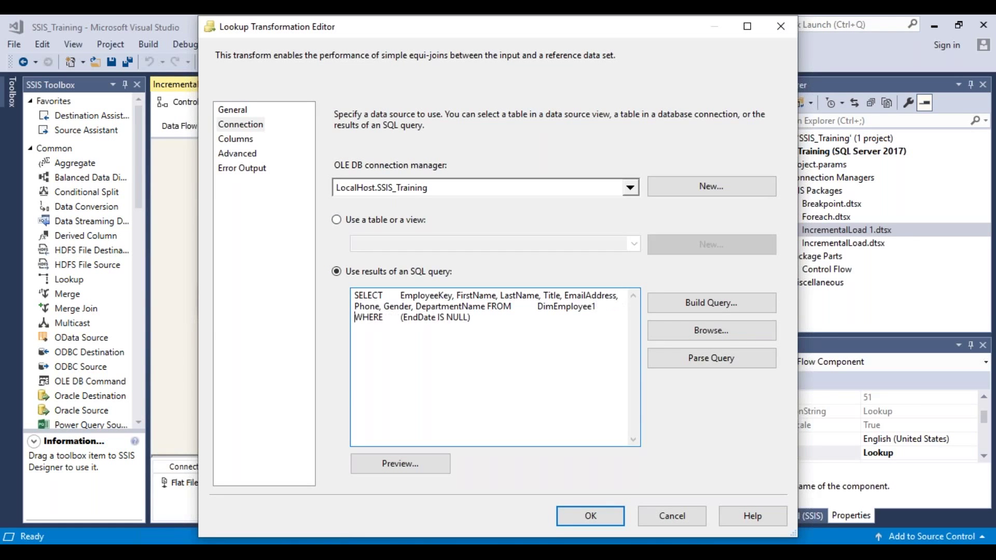
click(487, 306)
key(Return)
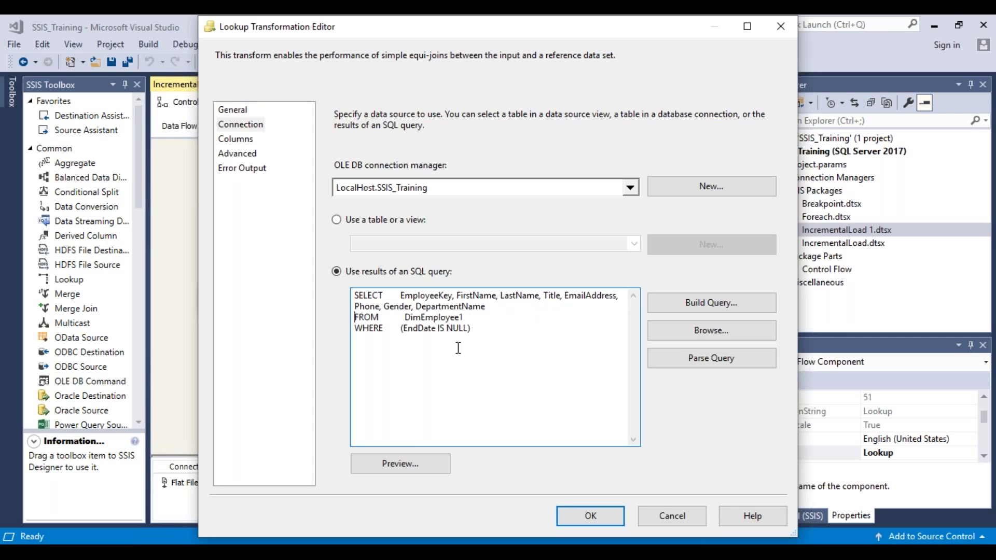
click(596, 514)
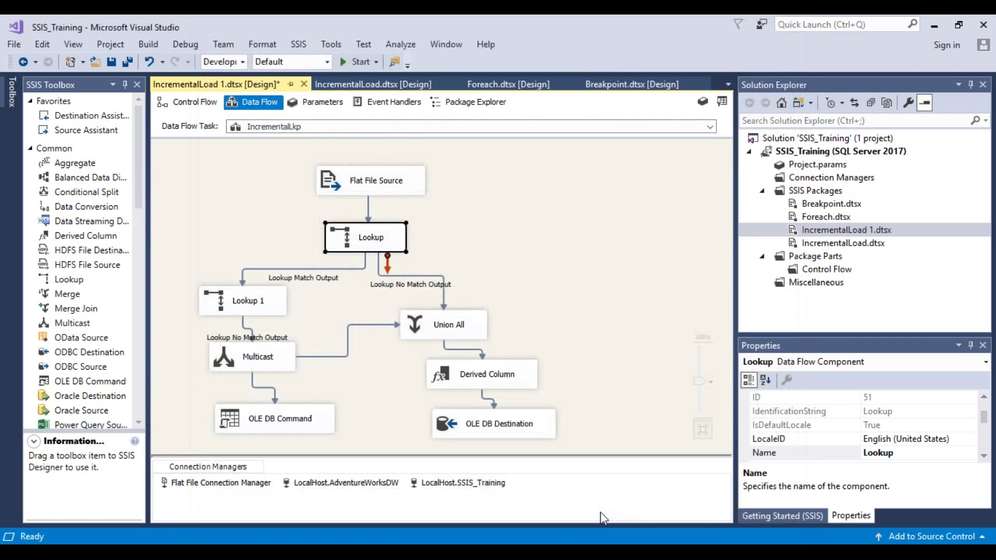
Step: Change Lookup 1's SQL query to read from DimEmployee1, with FROM starting on a new line
double_click(250, 314)
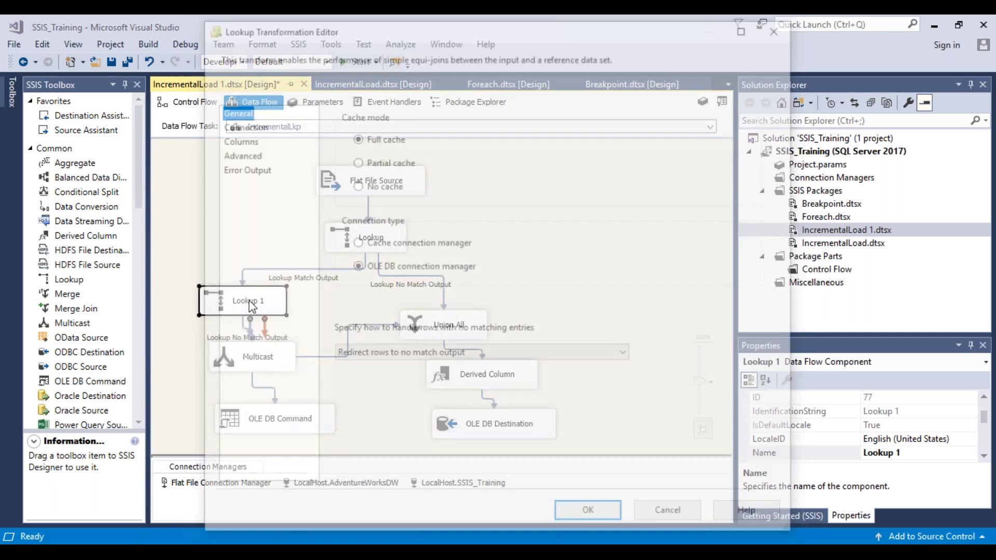
click(244, 125)
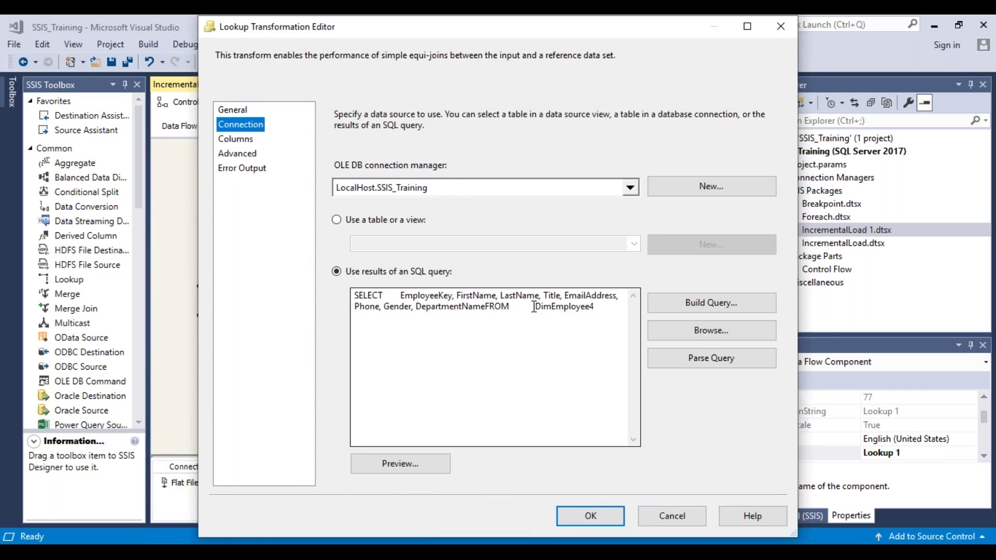
click(487, 307)
key(Return)
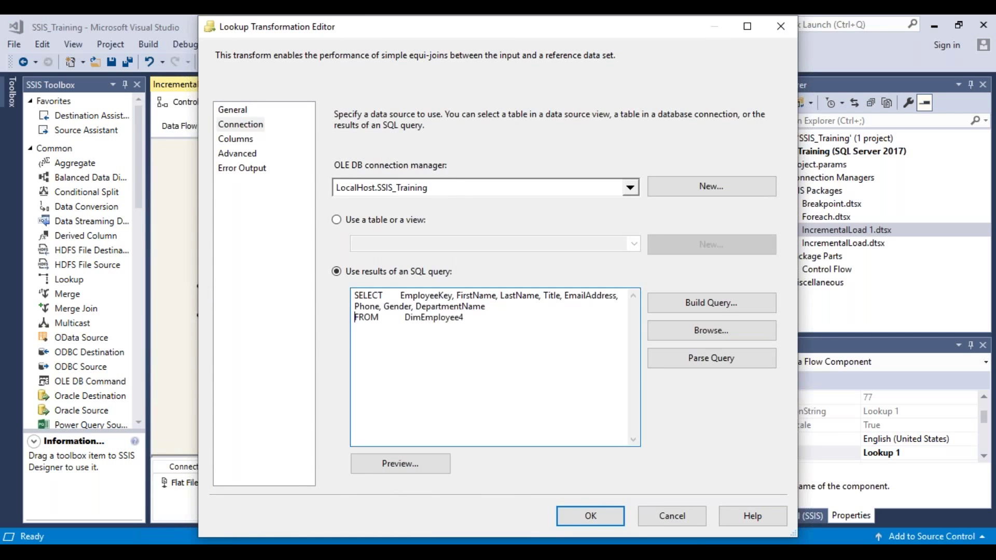
key(BackSpace)
text(1)
click(591, 516)
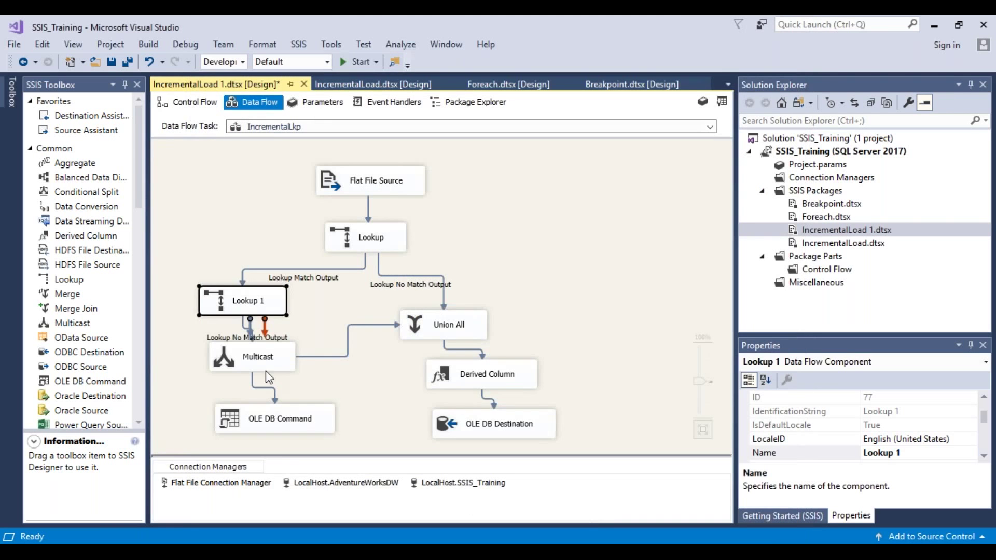
Step: Change the OLE DB Command's SqlCommand so that its UPDATE statement targets dbo.DimEmployee1
double_click(274, 418)
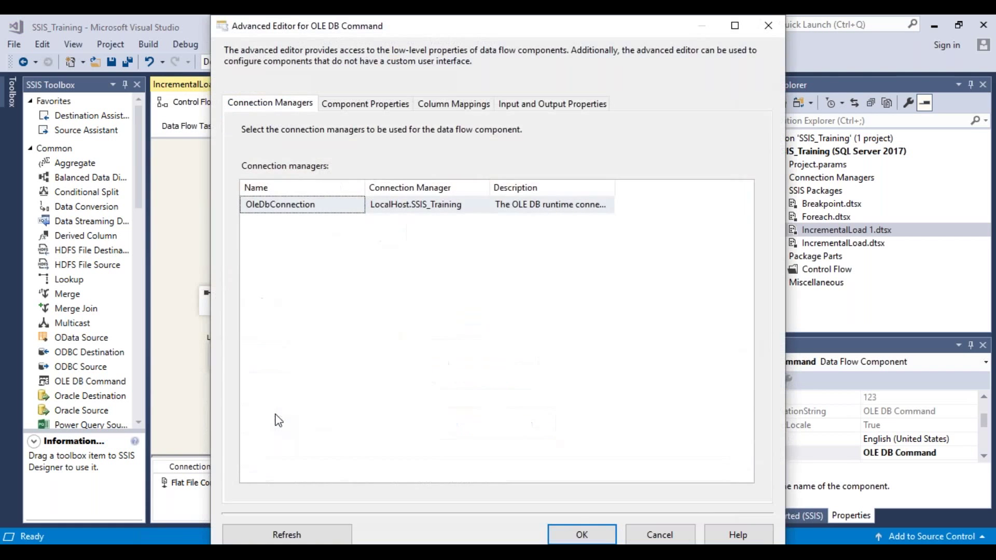
click(400, 104)
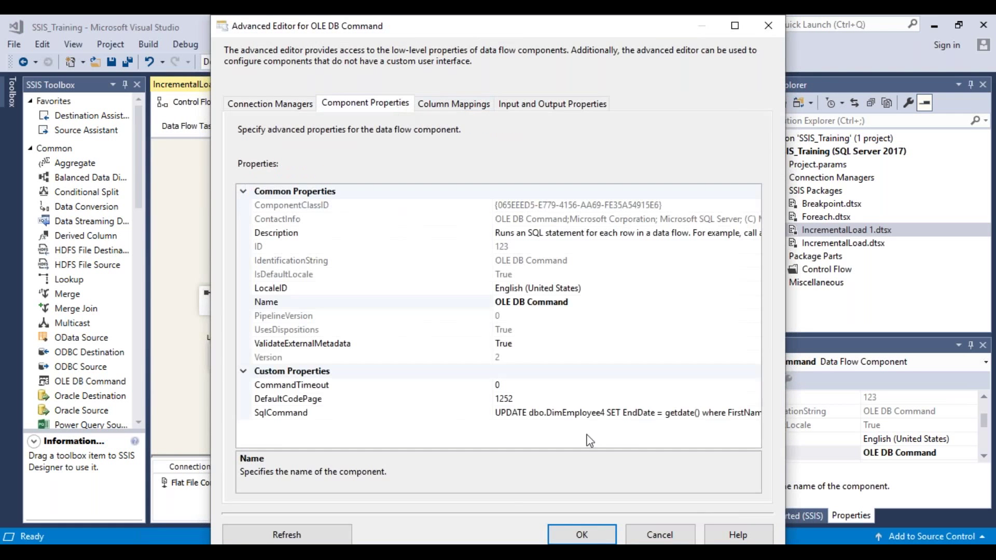
click(640, 415)
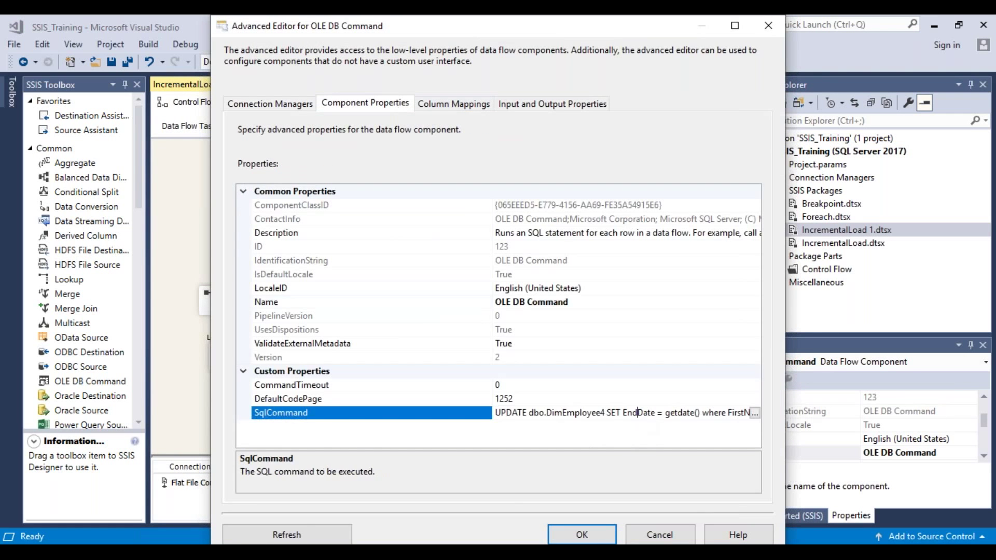
click(755, 414)
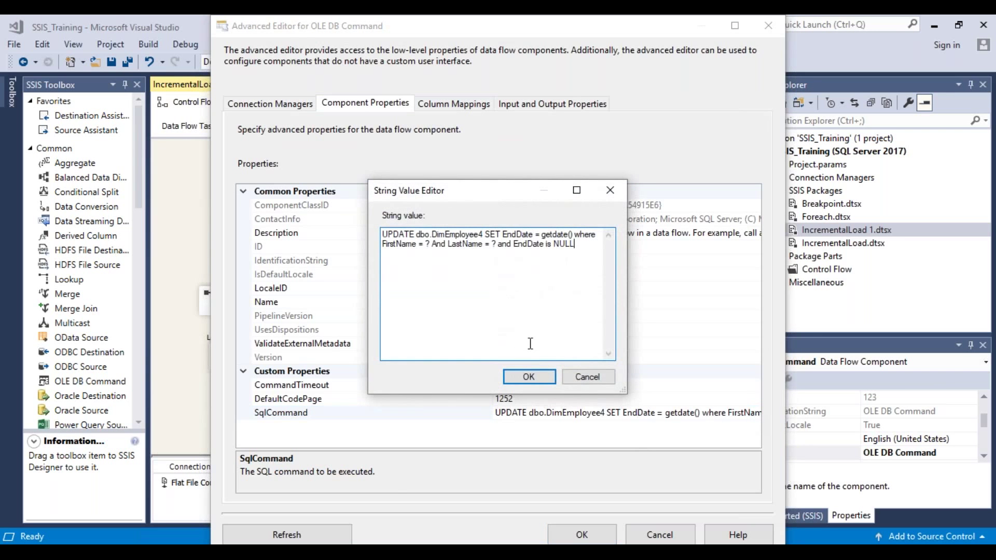
click(483, 235)
key(BackSpace)
text(1)
drag(584, 244, 380, 227)
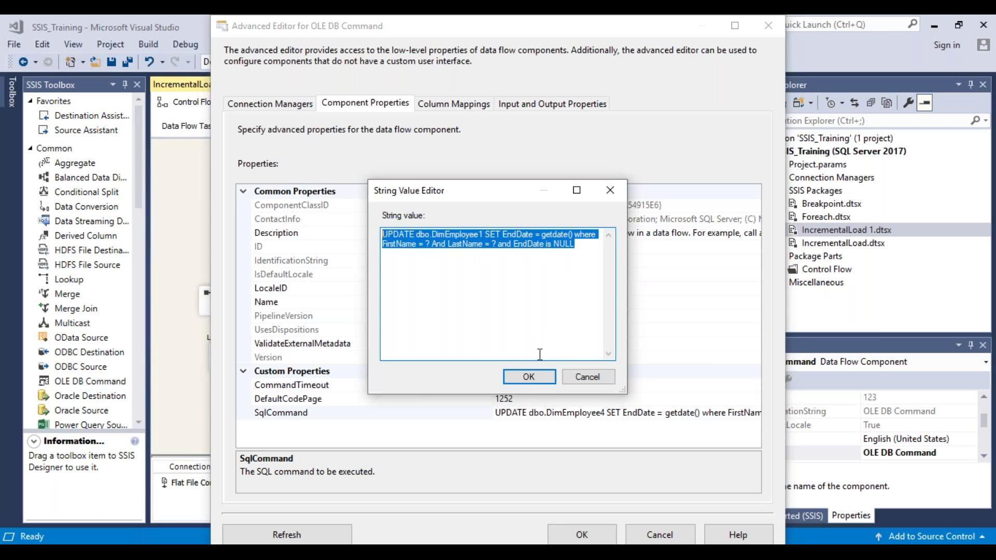
click(541, 378)
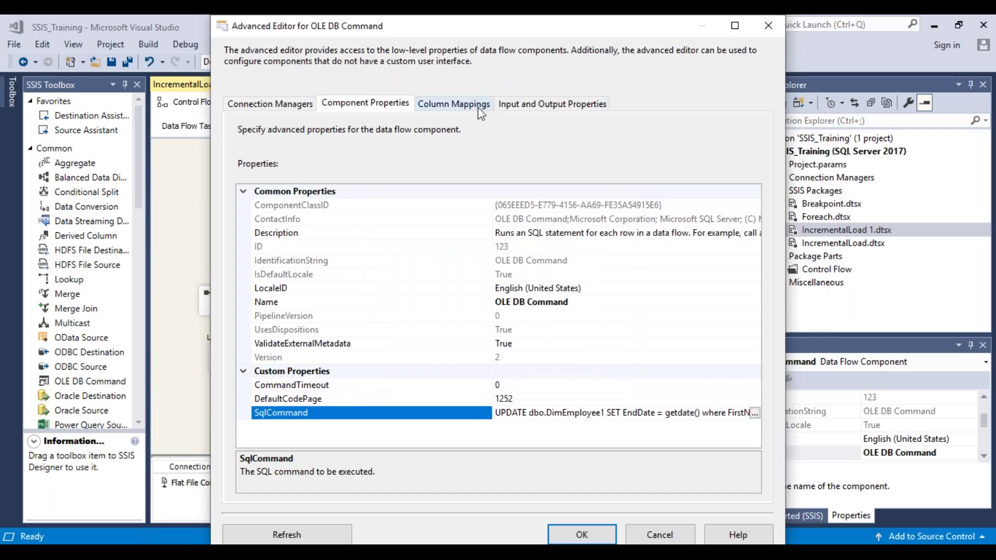
Step: Review the OLE DB Command's column mappings for Param_0 and Param_1, and accept the component's changes
click(456, 104)
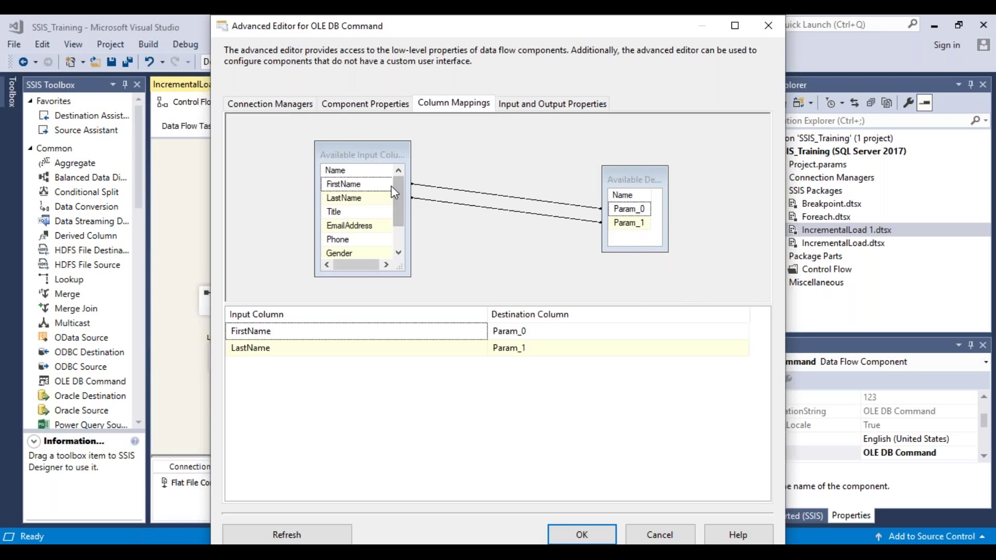
mouse_move(391, 186)
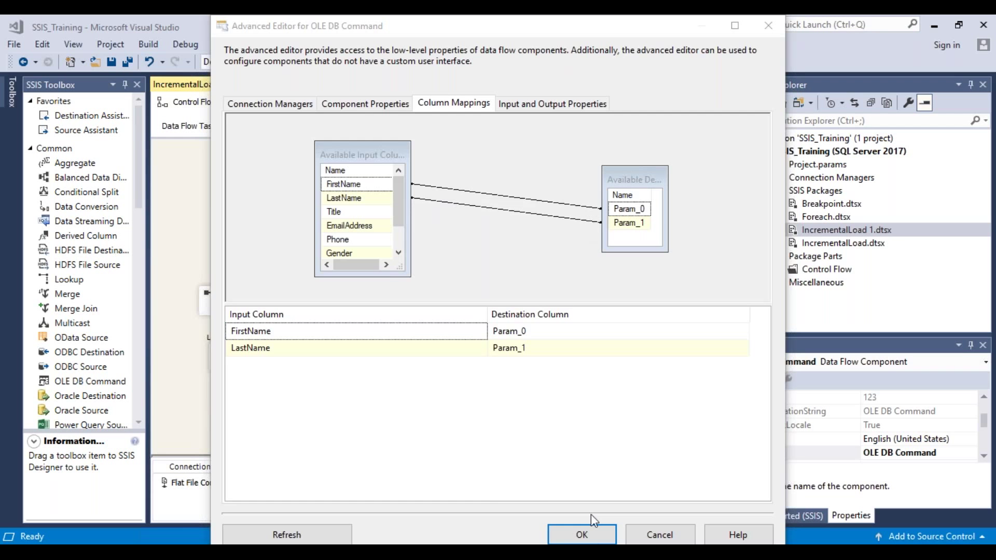
click(597, 536)
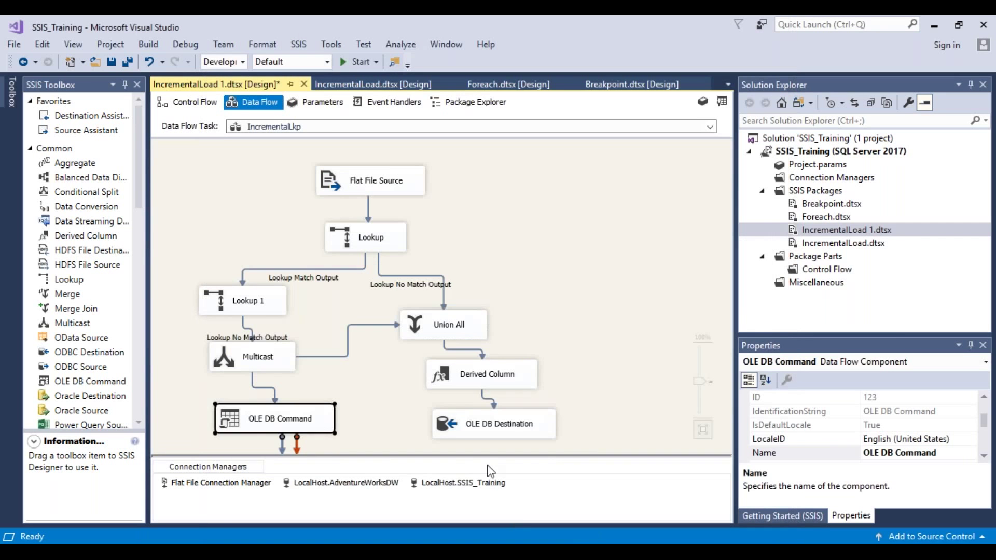
Step: Set the OLE DB Destination's target table to [dbo].[DimEmployee1] and deselect the component
double_click(516, 426)
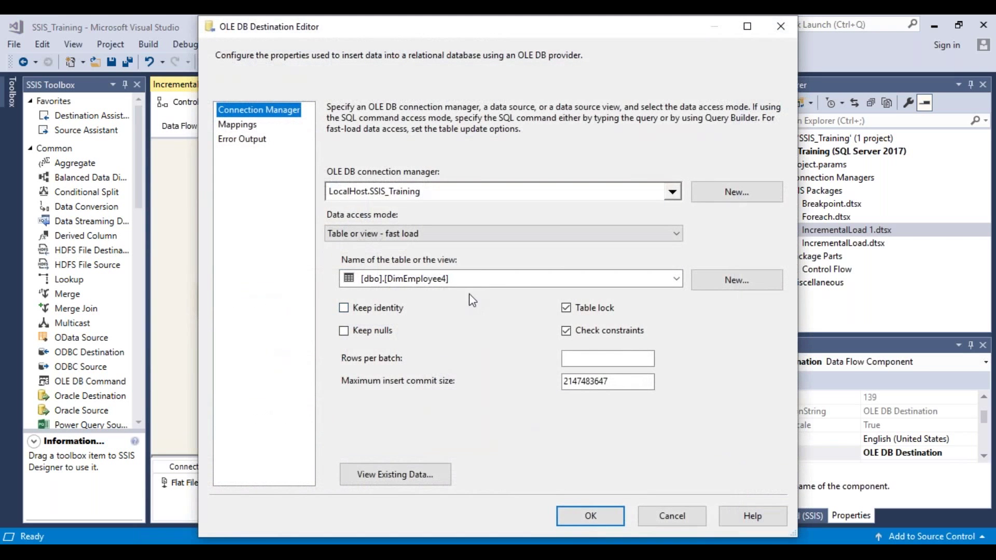
click(677, 281)
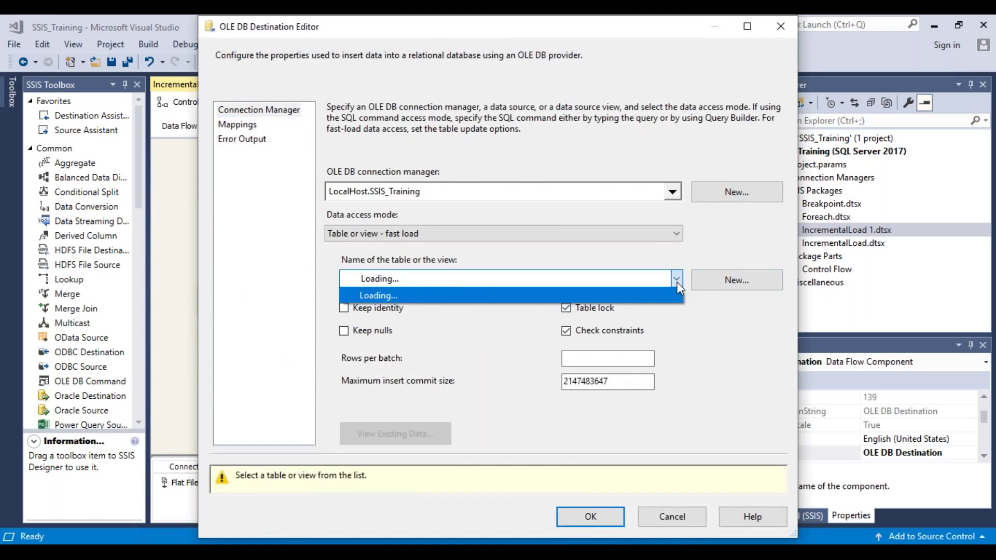
click(438, 310)
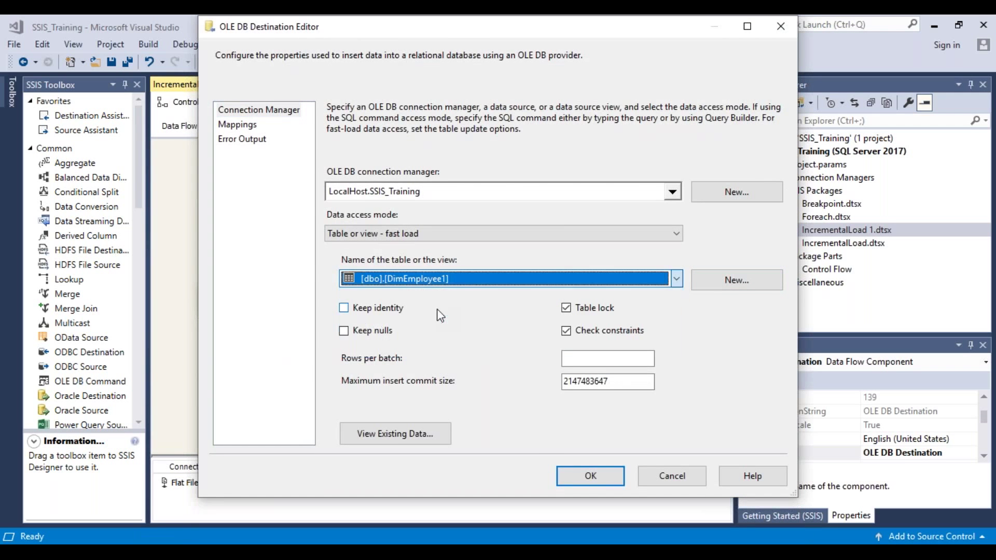
click(601, 477)
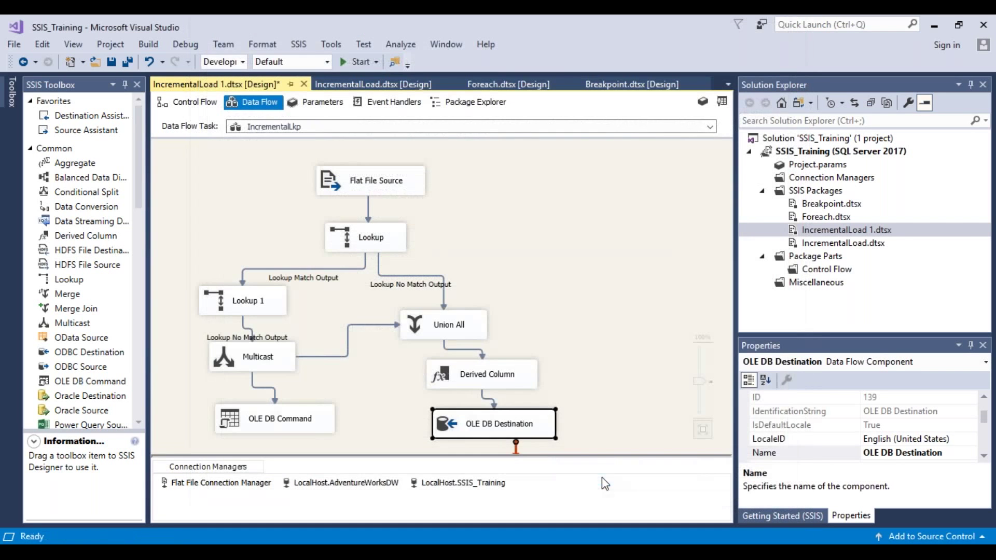
click(570, 370)
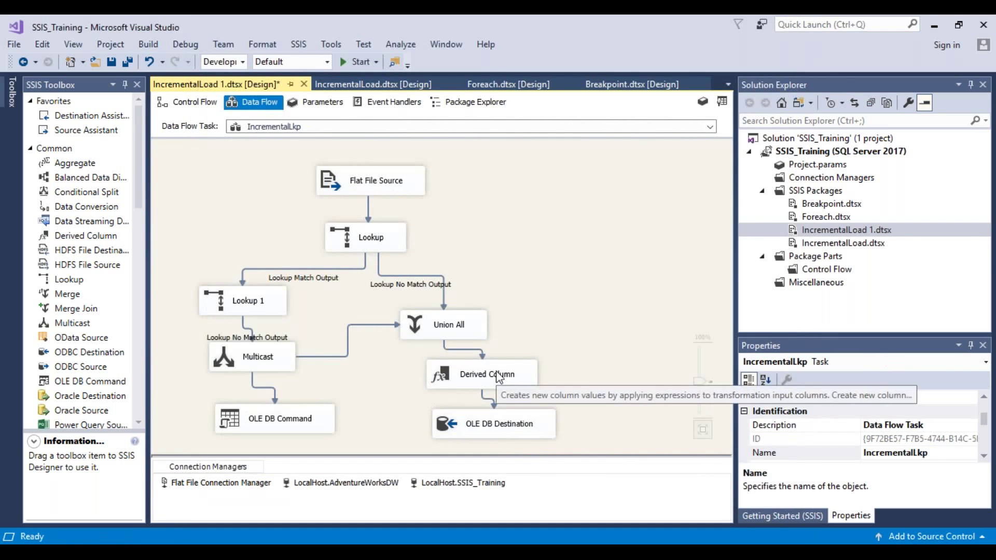
Step: Open the Derived Column transformation and review its StartDate and EndDate column definitions
double_click(498, 376)
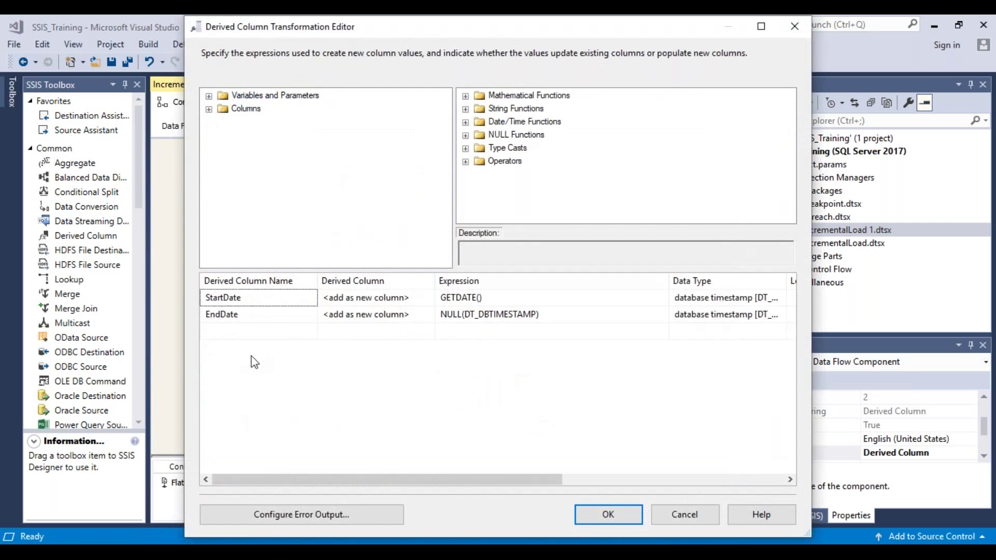
click(246, 300)
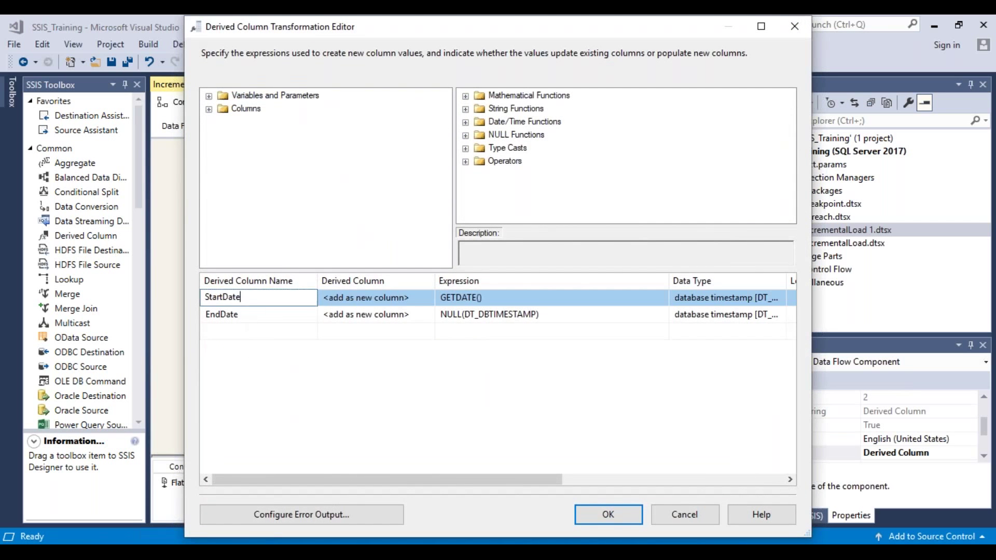
click(243, 316)
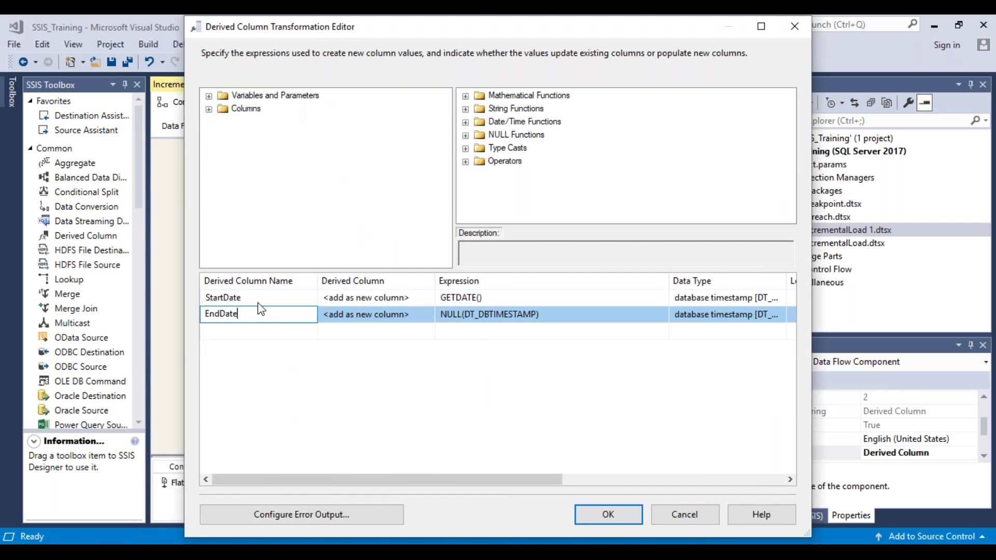
click(262, 298)
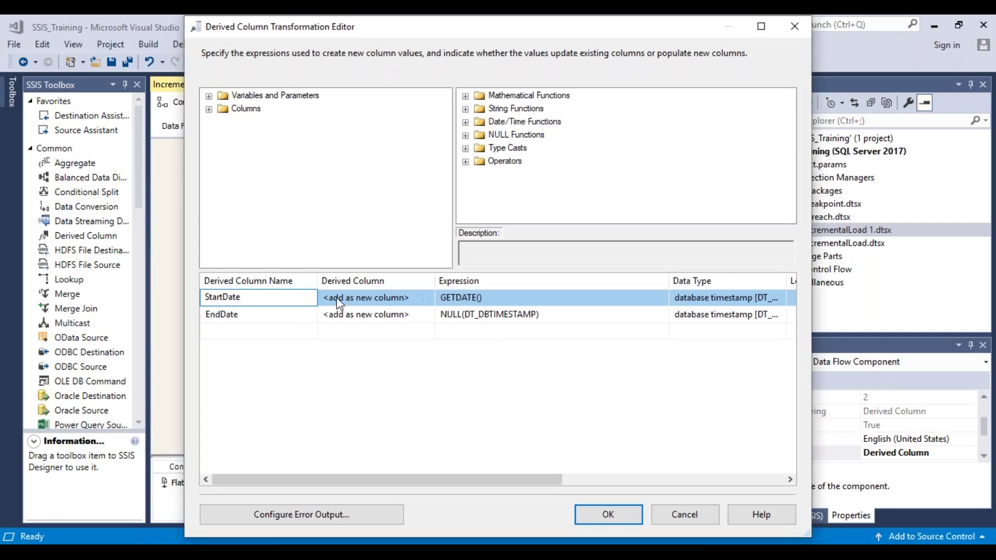
click(264, 337)
text(Start)
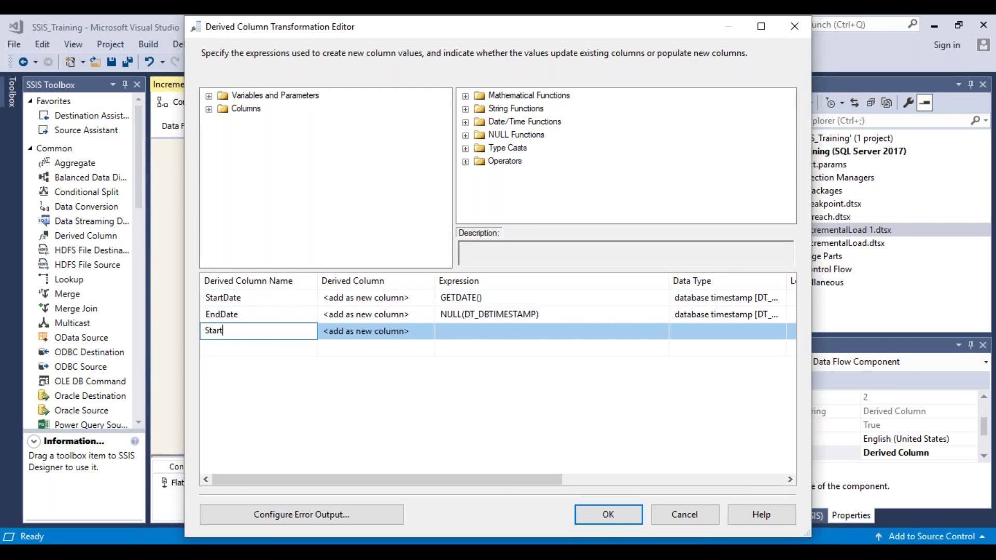
key(BackSpace)
key(BackSpace)
key(BackSpace)
key(BackSpace)
key(BackSpace)
click(249, 295)
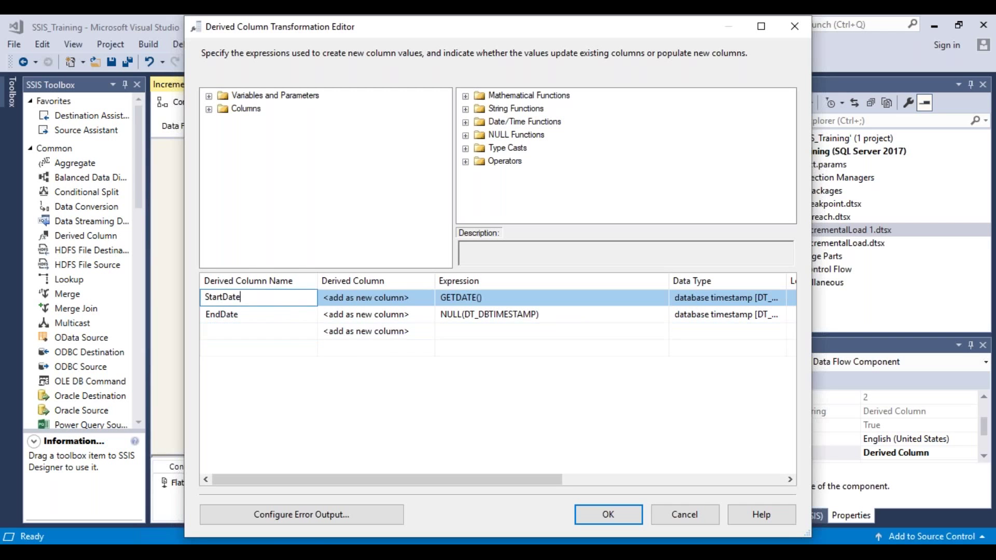
click(275, 332)
right_click(275, 335)
click(241, 391)
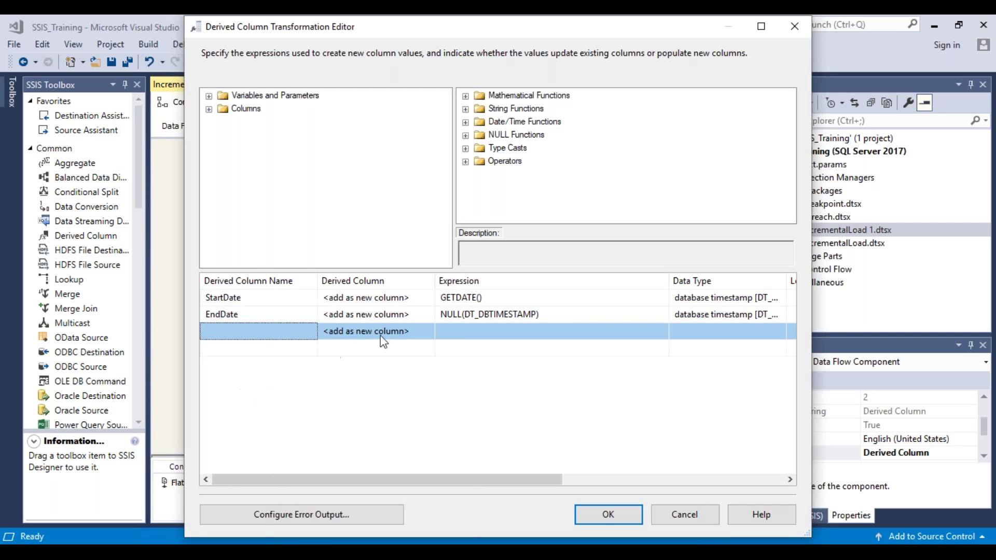
Step: Review the StartDate column's expression and locate GETDATE() among the date/time functions
click(465, 298)
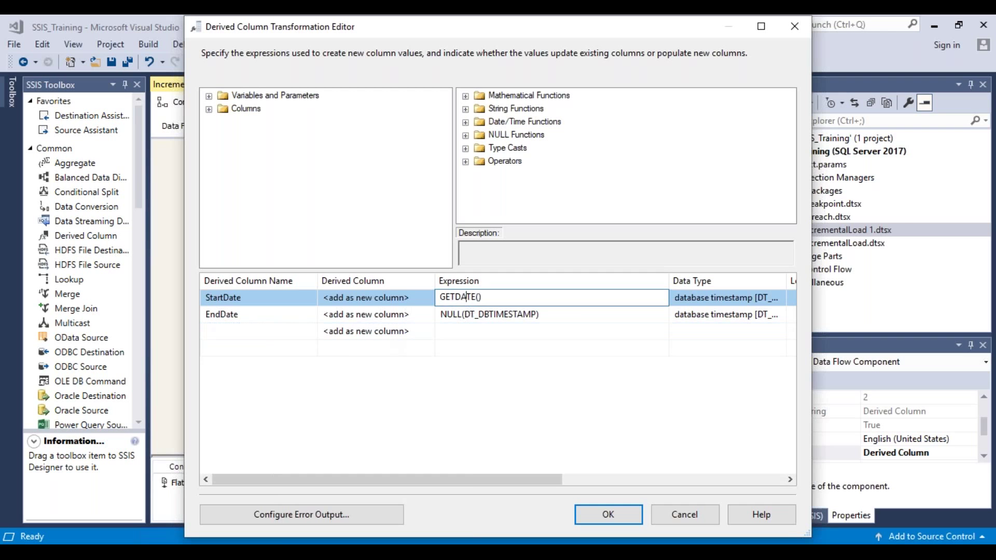
click(513, 300)
click(465, 123)
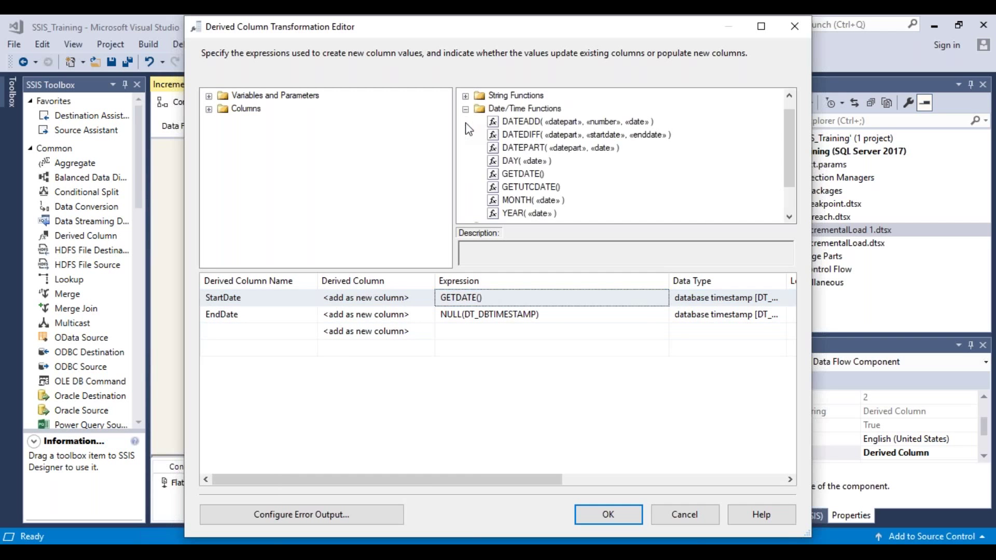
click(538, 178)
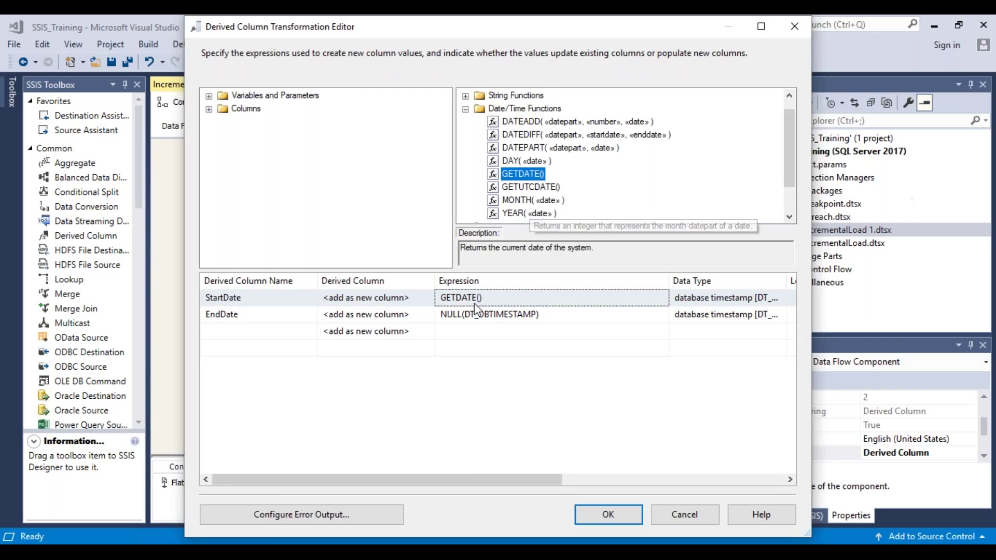
Step: Review the EndDate column's expression and locate NULL(DT_DBTIMESTAMP) among the NULL functions
click(289, 315)
click(478, 315)
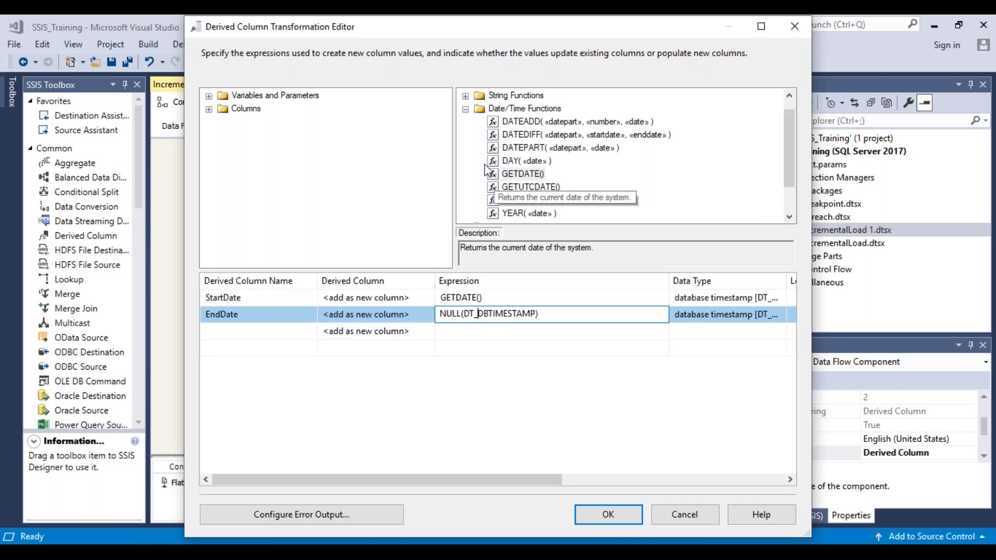
click(466, 110)
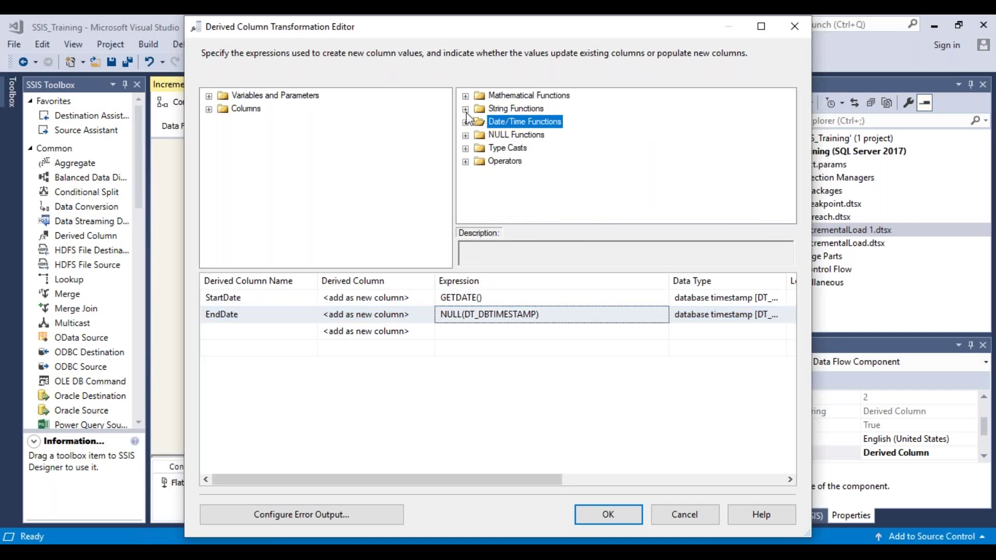
click(466, 136)
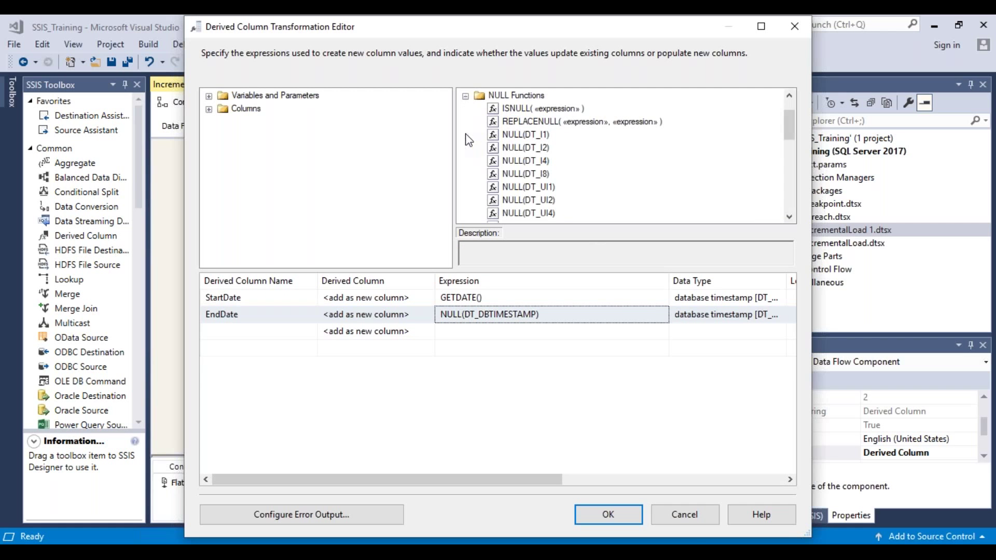
drag(787, 133, 787, 143)
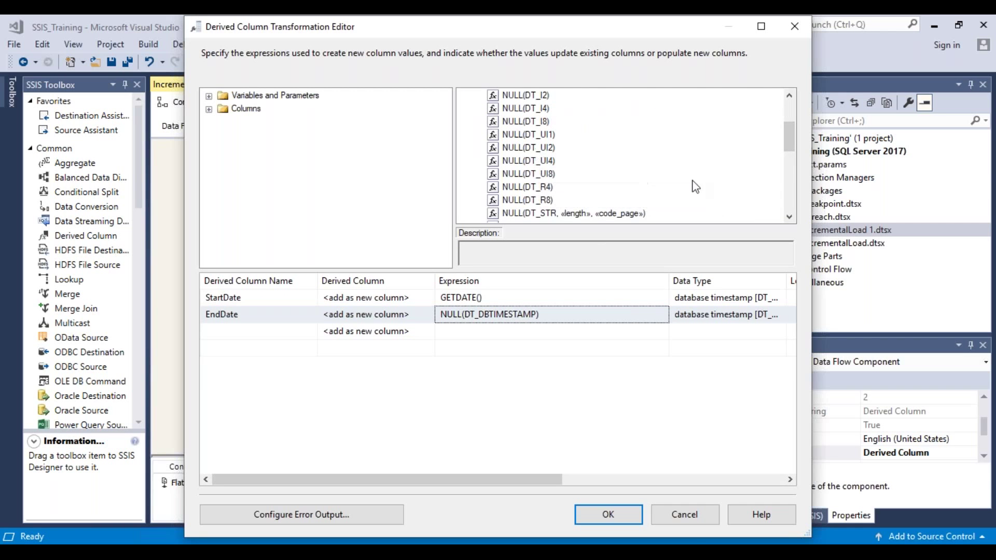
drag(789, 138, 796, 180)
click(595, 190)
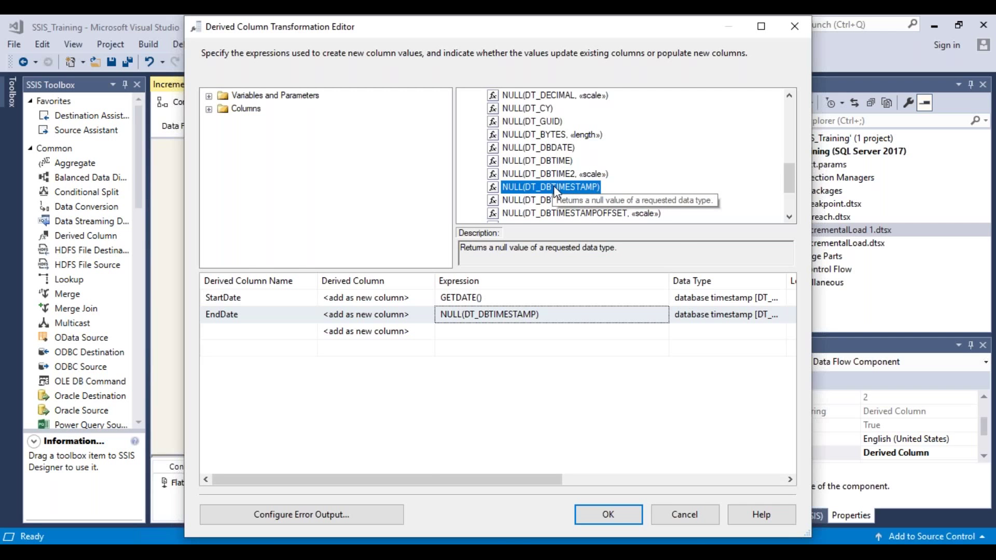
Step: Try to accept the derived columns with the leftover blank row, and discard the editor's changes
click(608, 518)
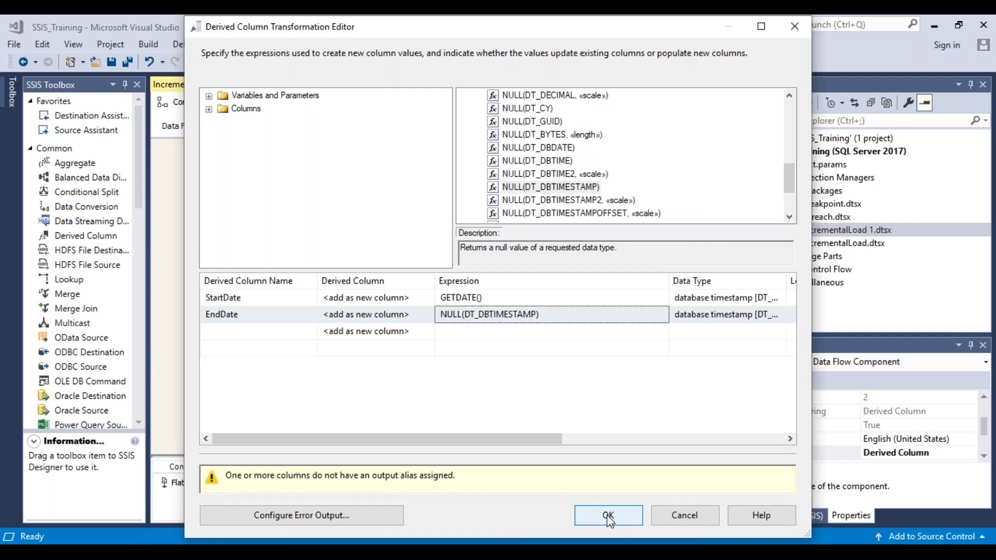
click(408, 337)
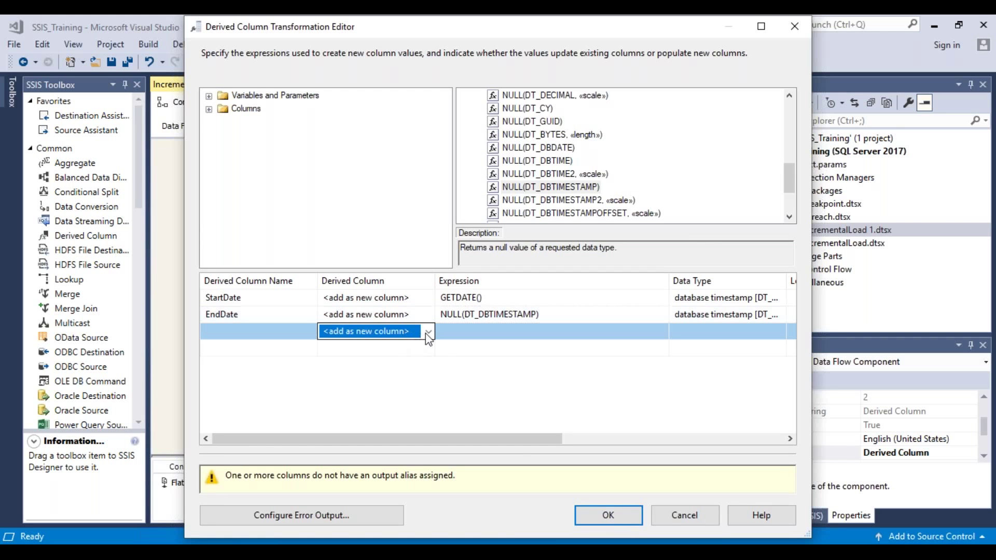
click(427, 332)
click(428, 334)
click(701, 517)
click(567, 287)
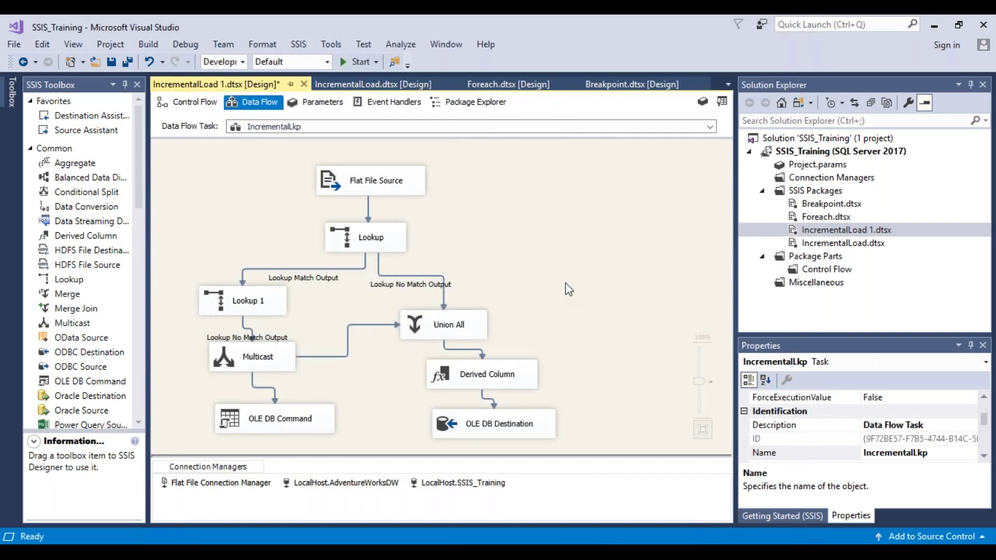
Step: Save the IncrementalLoad 1.dtsx package and execute only the IncrementalLkp task from the control flow
click(112, 64)
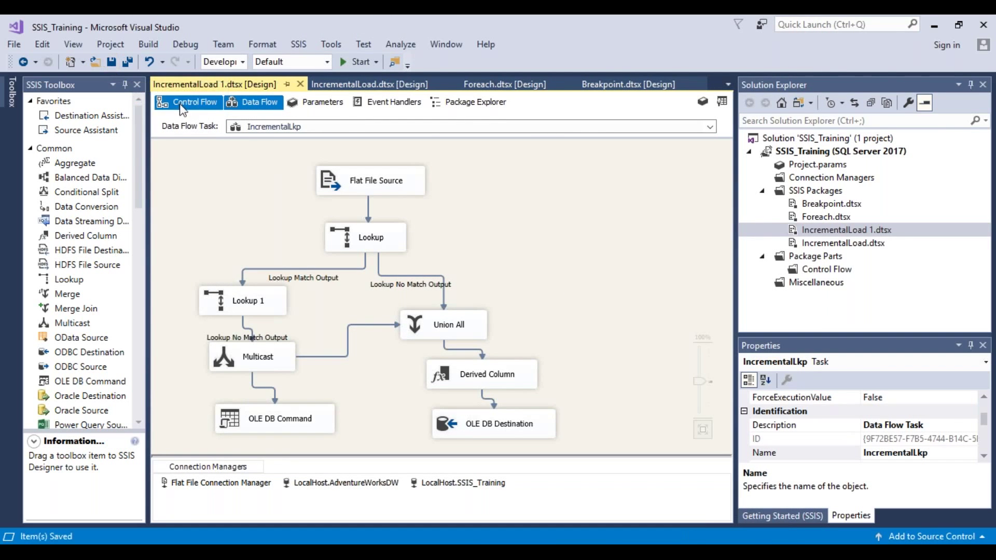
click(180, 103)
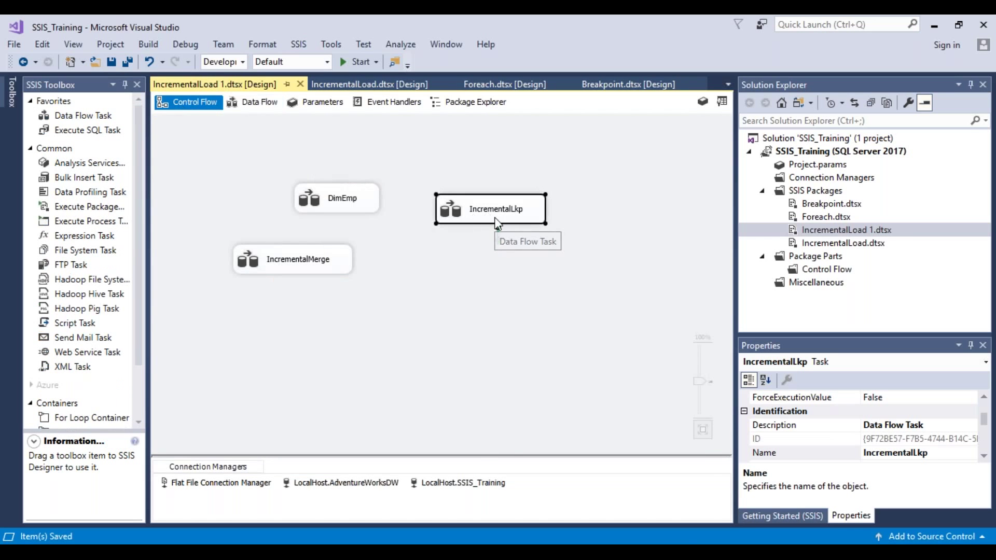
right_click(497, 223)
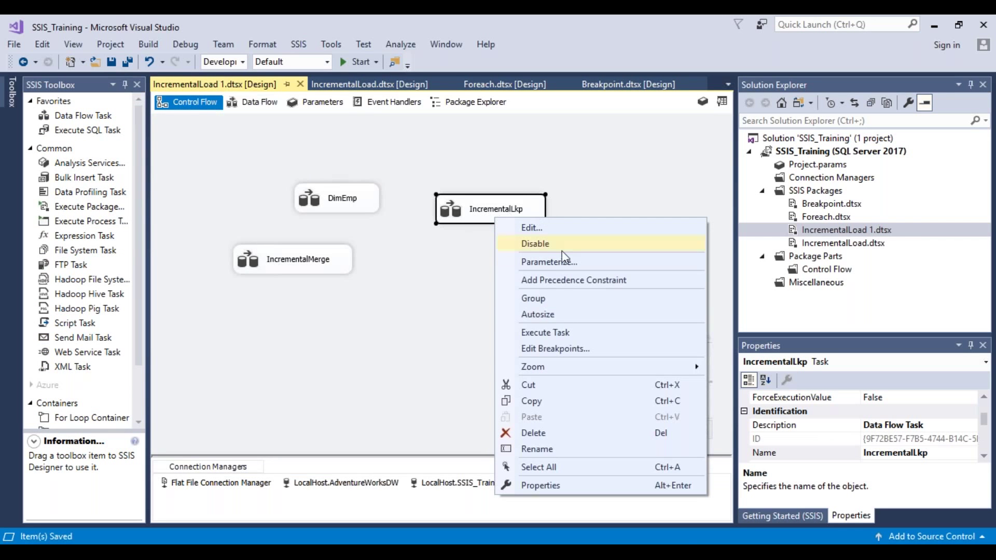
click(578, 335)
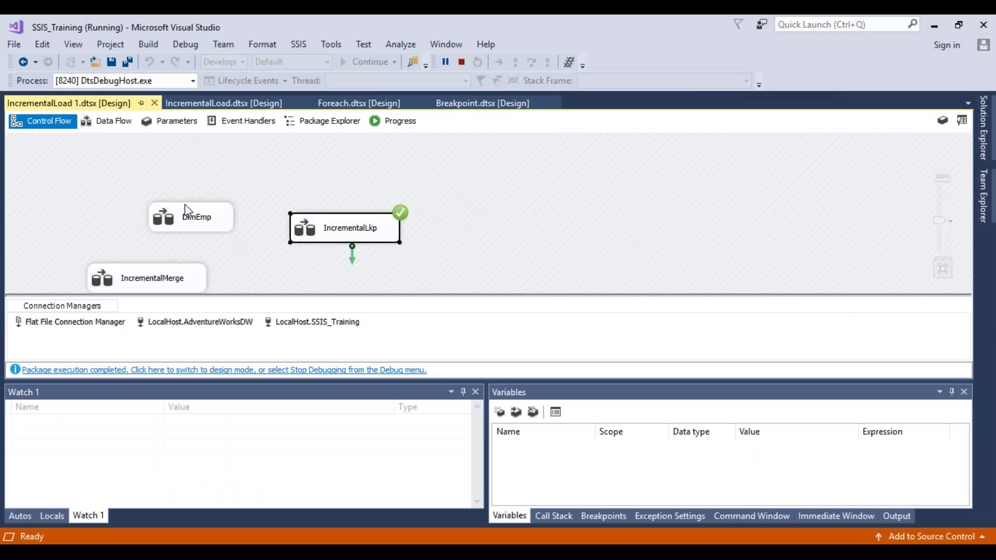
Step: Examine the executed IncrementalLkp data flow's row counts from the Flat File Source through both lookups to Union All
click(113, 122)
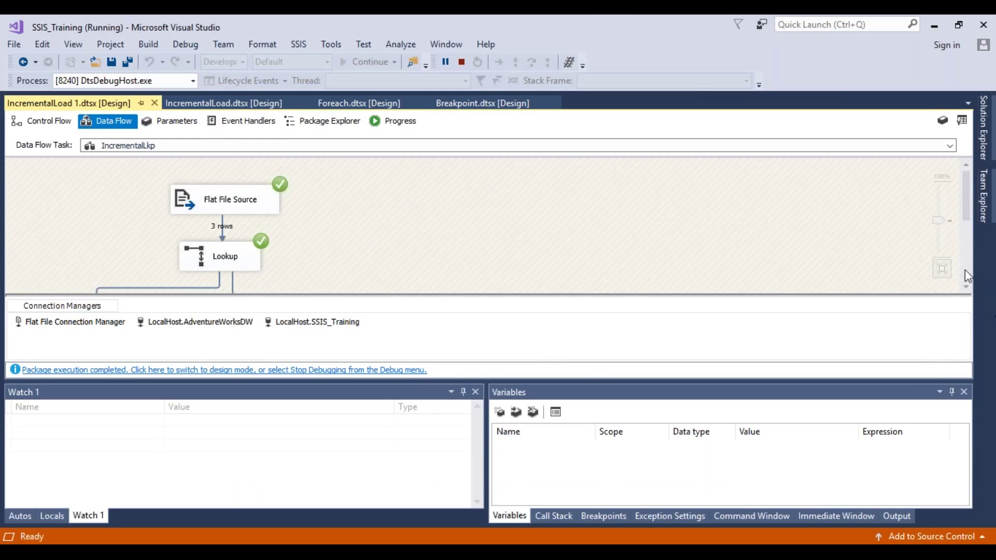
click(968, 287)
click(967, 287)
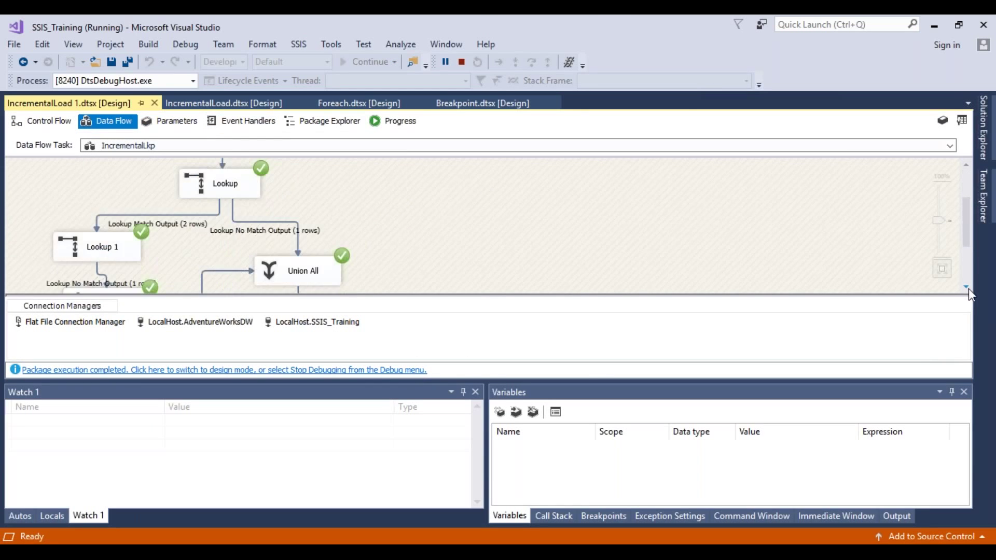
drag(967, 238, 963, 217)
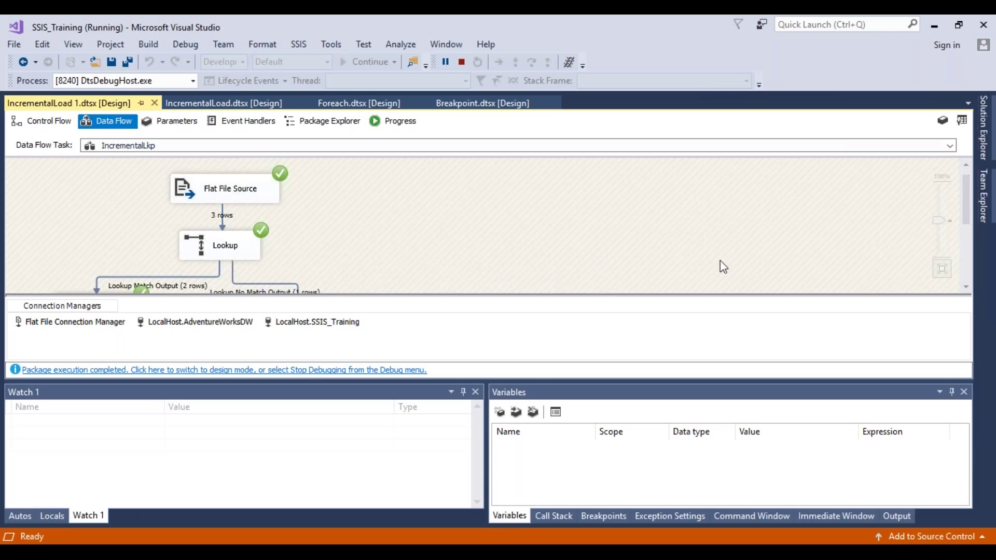
click(967, 289)
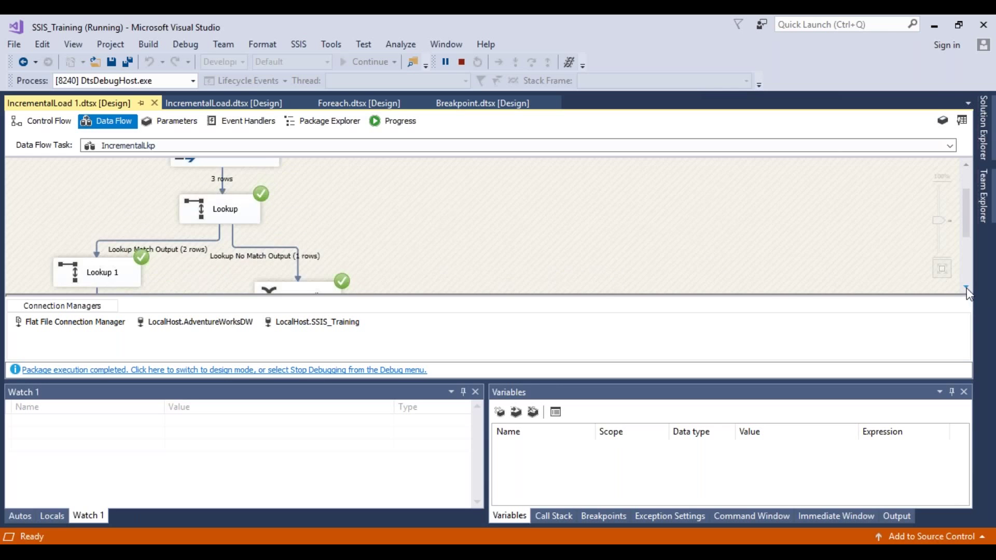
click(967, 289)
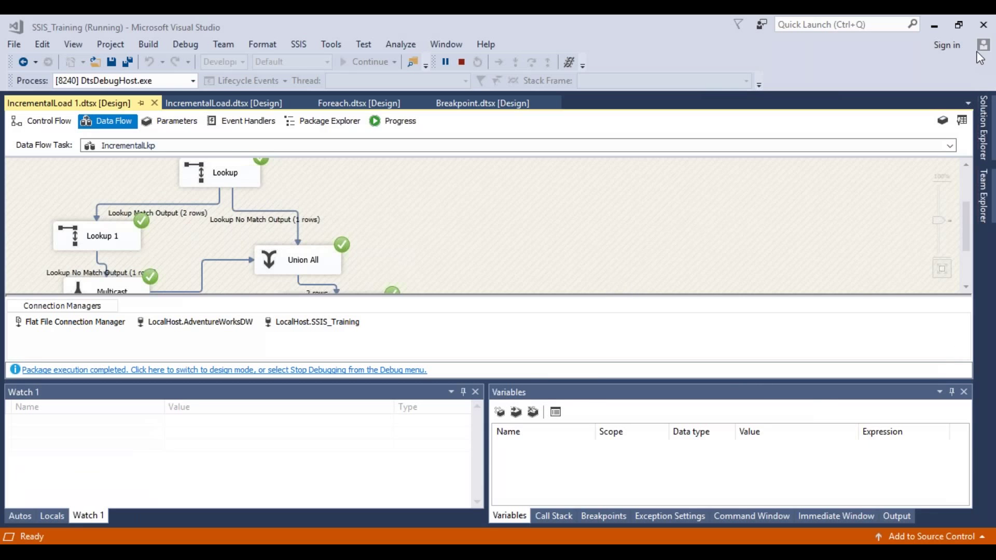
click(967, 288)
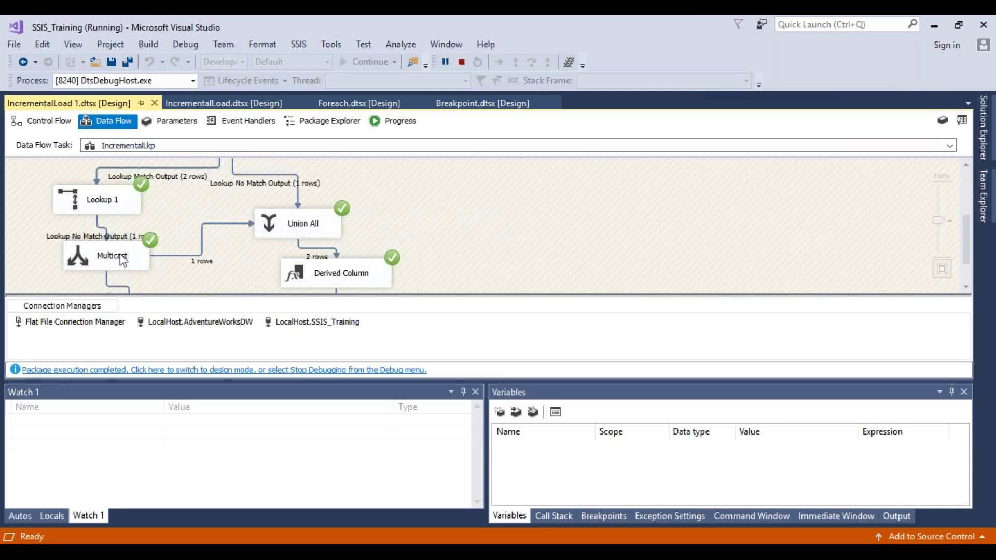
Step: Check the row counts reaching the OLE DB Command and OLE DB Destination, and review the Derived Column's expressions
click(134, 240)
click(966, 287)
click(966, 287)
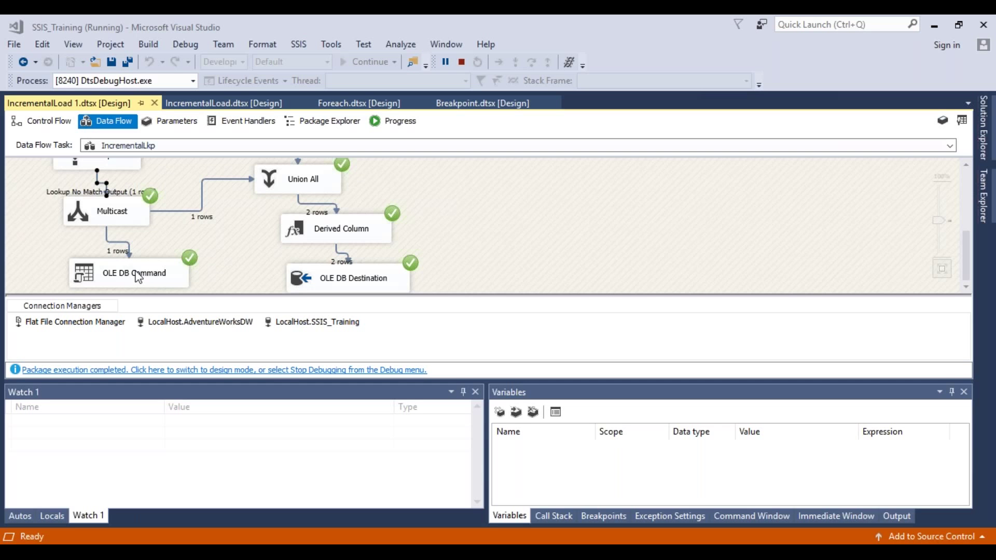
double_click(356, 235)
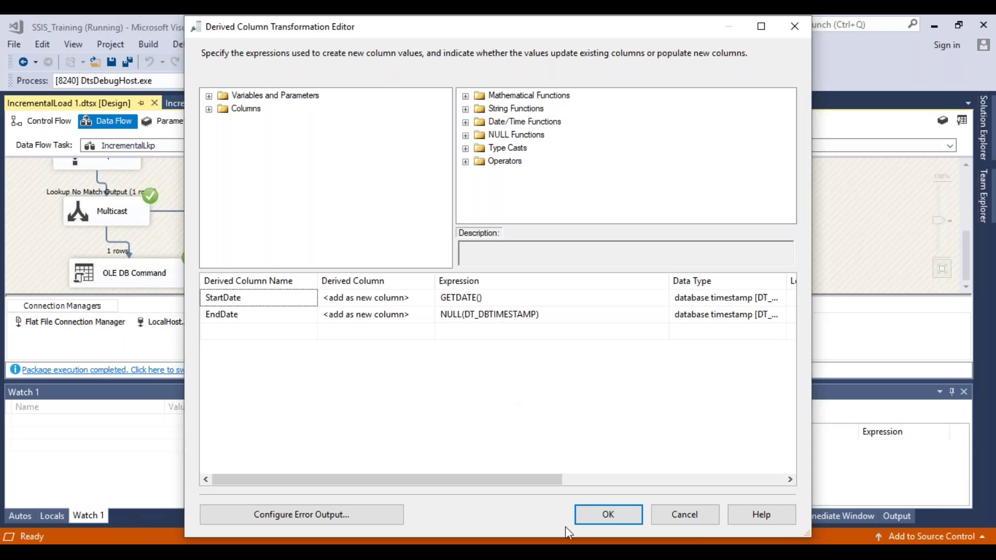
click(667, 513)
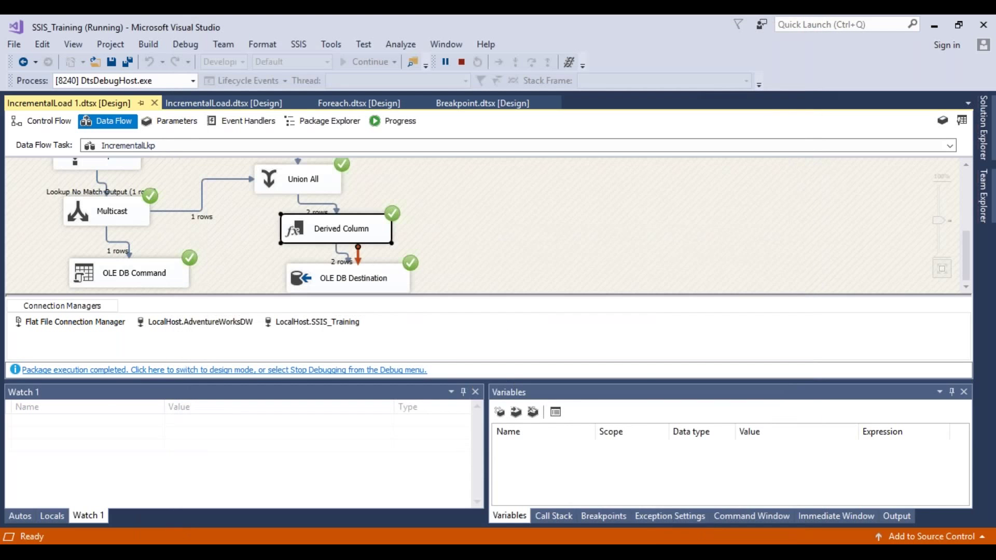
Step: Switch to SQL Server Management Studio, rerun the DimEmployee1 query ordered by FirstName, and inspect the third row's EndDate
mouse_move(680, 543)
click(664, 490)
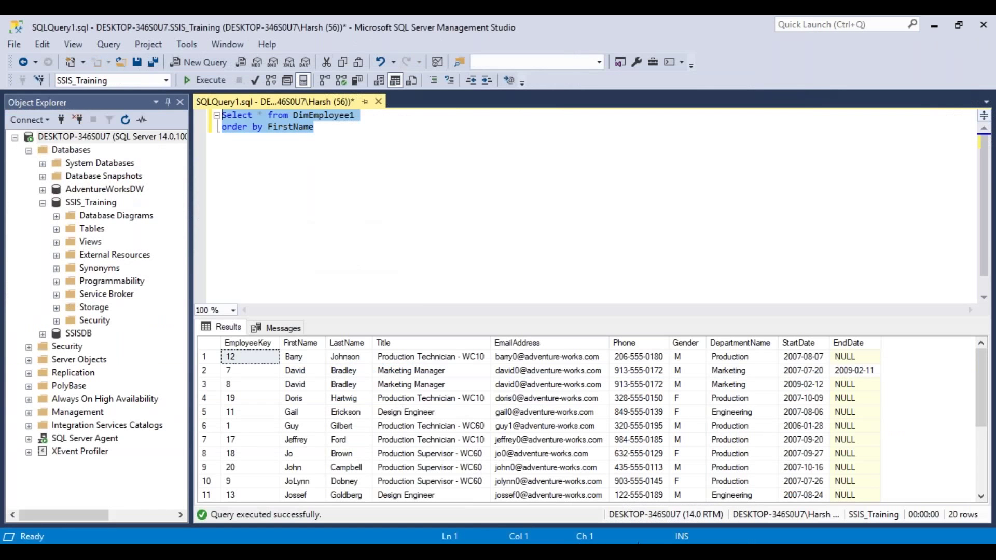
click(212, 82)
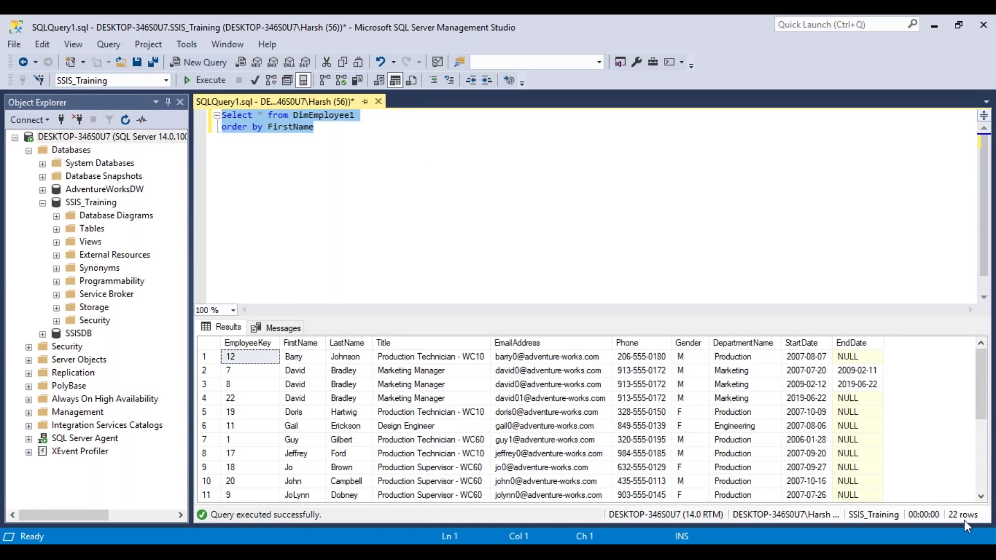
click(206, 385)
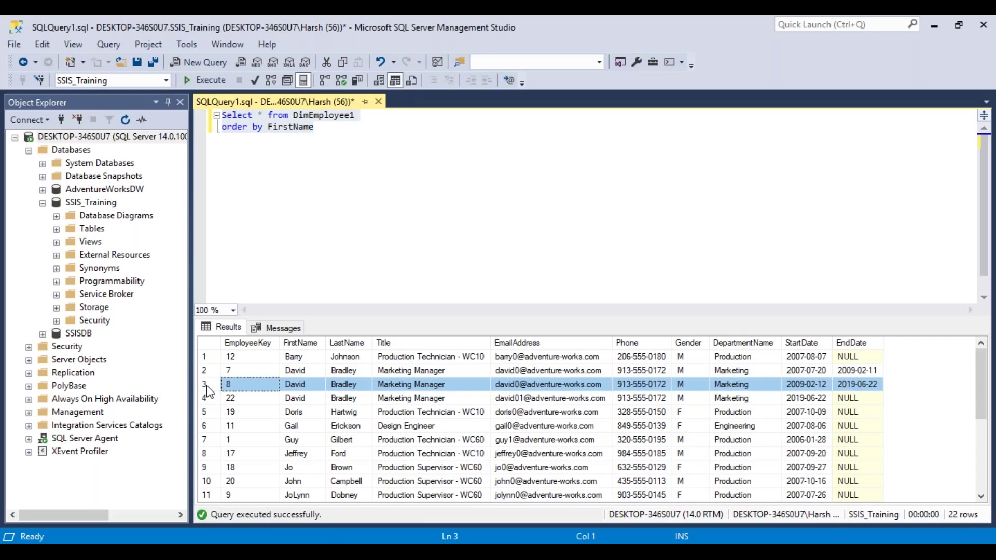
click(873, 388)
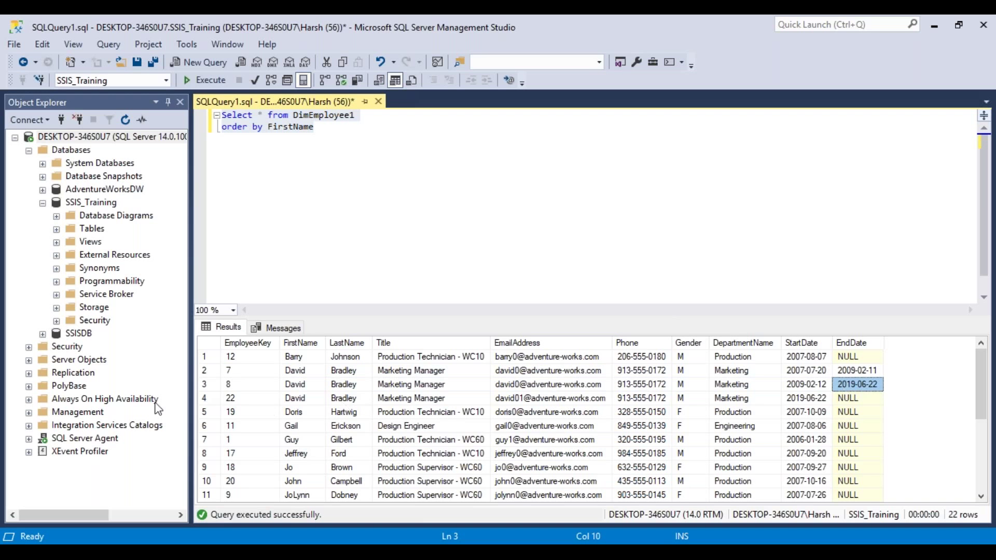
Step: Examine the fourth result row's EmailAddress, StartDate and EndDate, and check the third row's EndDate against it
click(211, 398)
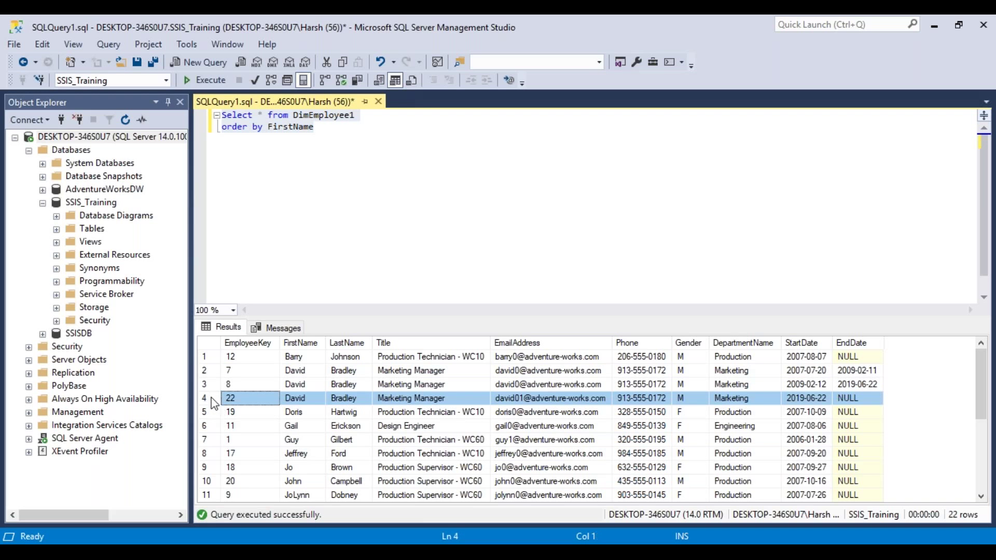
click(542, 400)
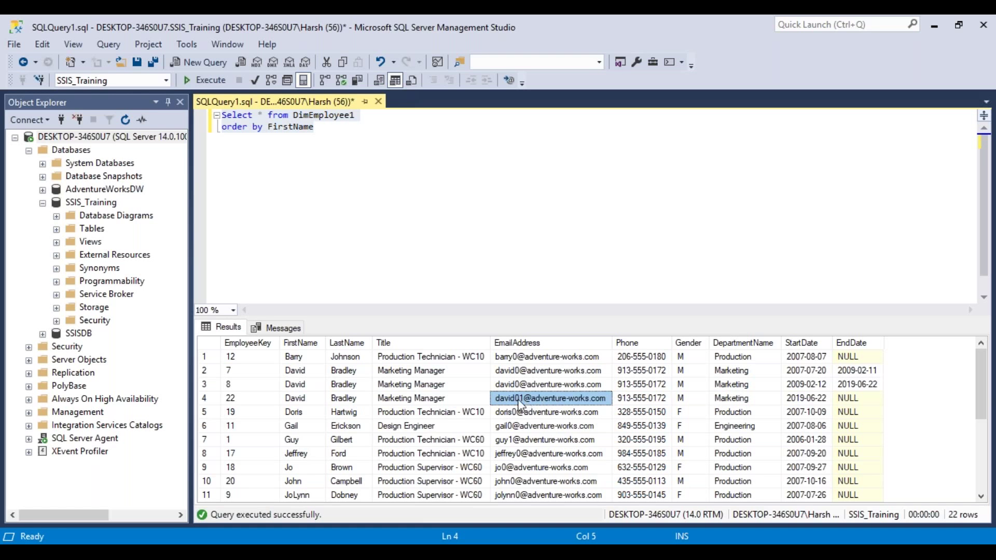
click(807, 401)
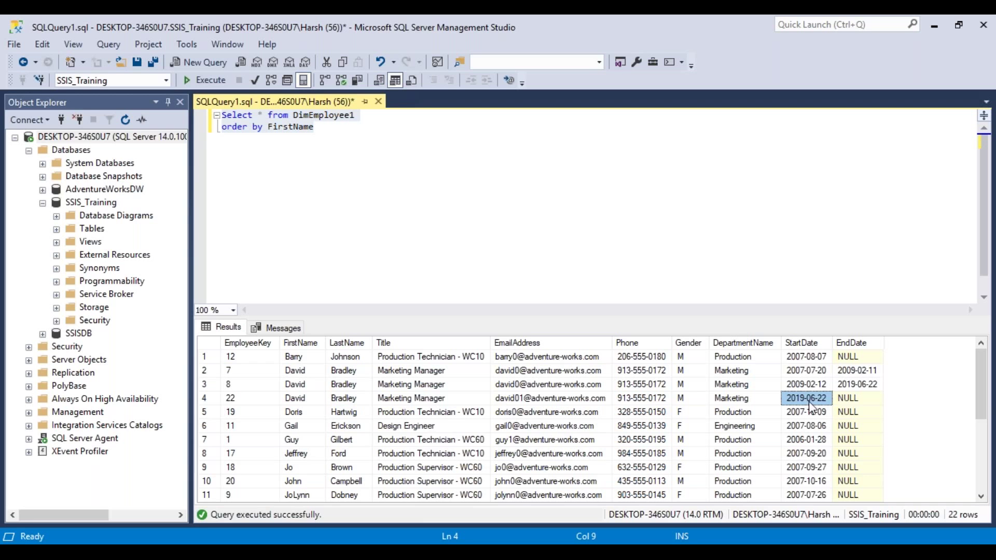
click(861, 404)
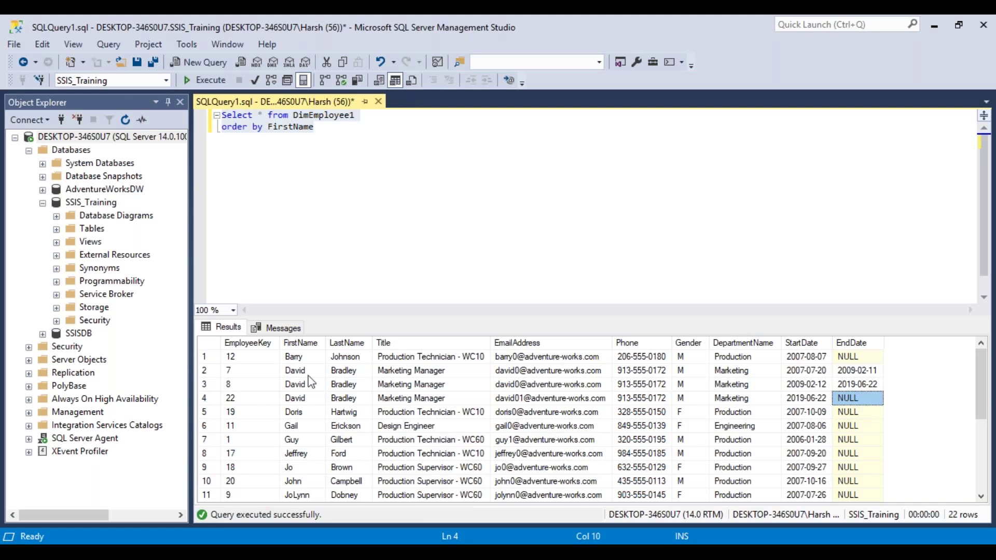
click(210, 400)
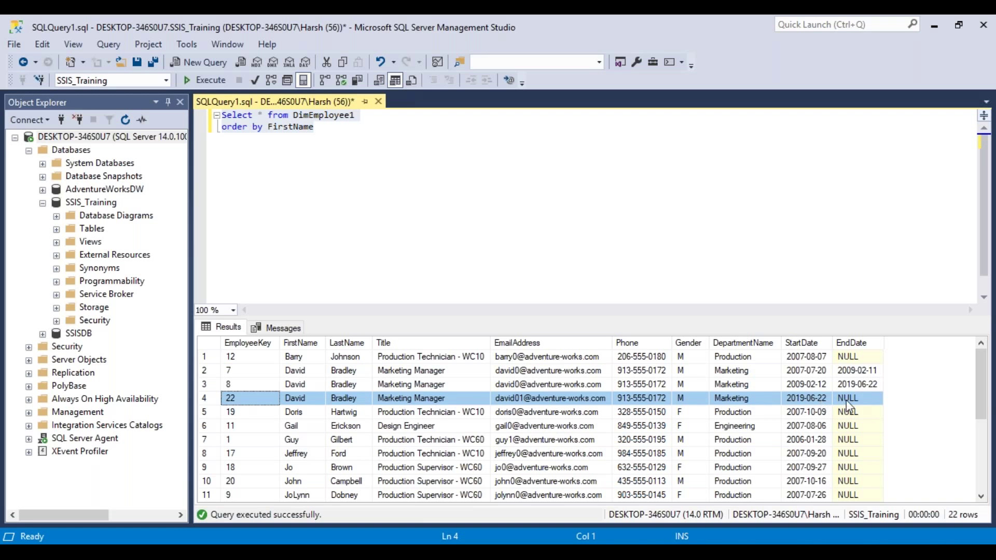
click(870, 385)
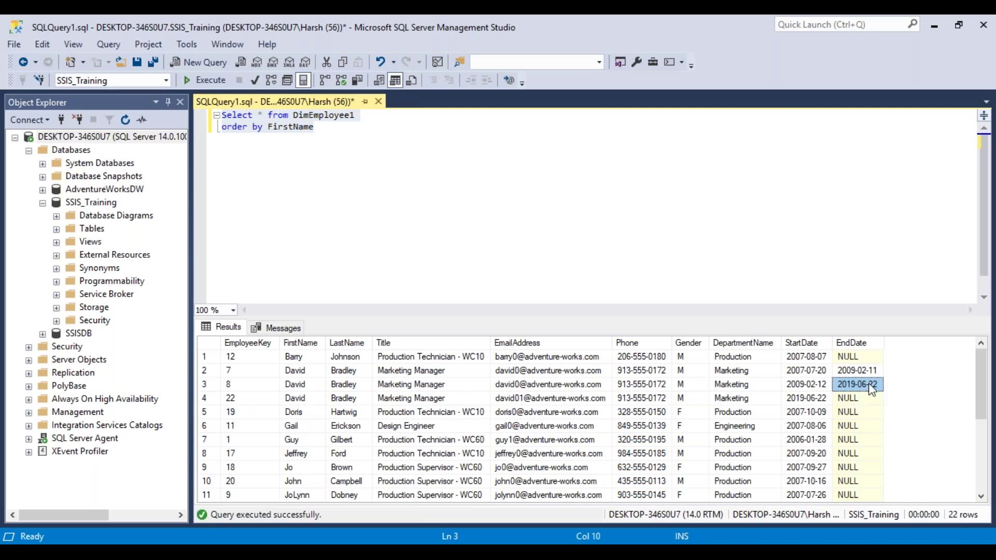
click(208, 385)
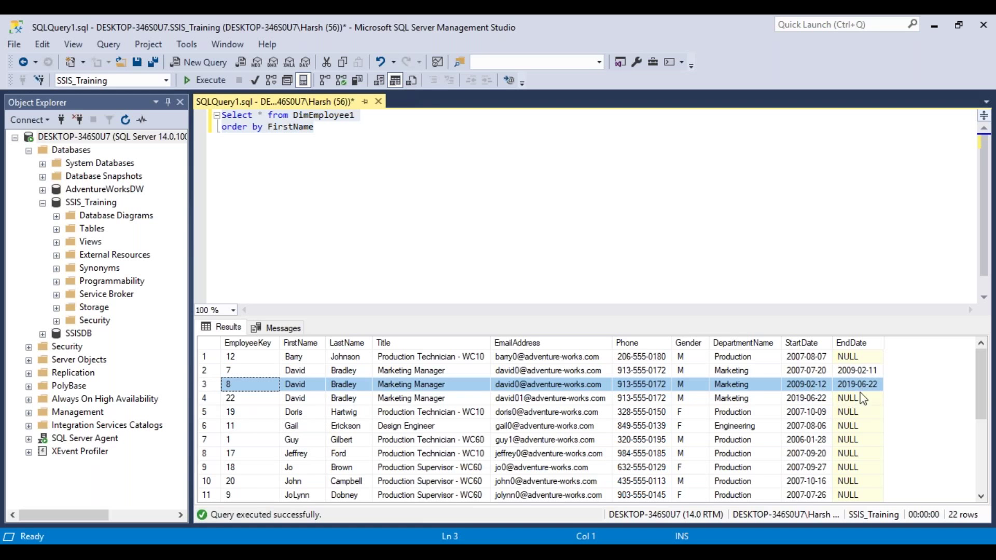
Step: Compare the StartDate and EndDate values across result rows two, three and four to trace the employee's history
click(817, 401)
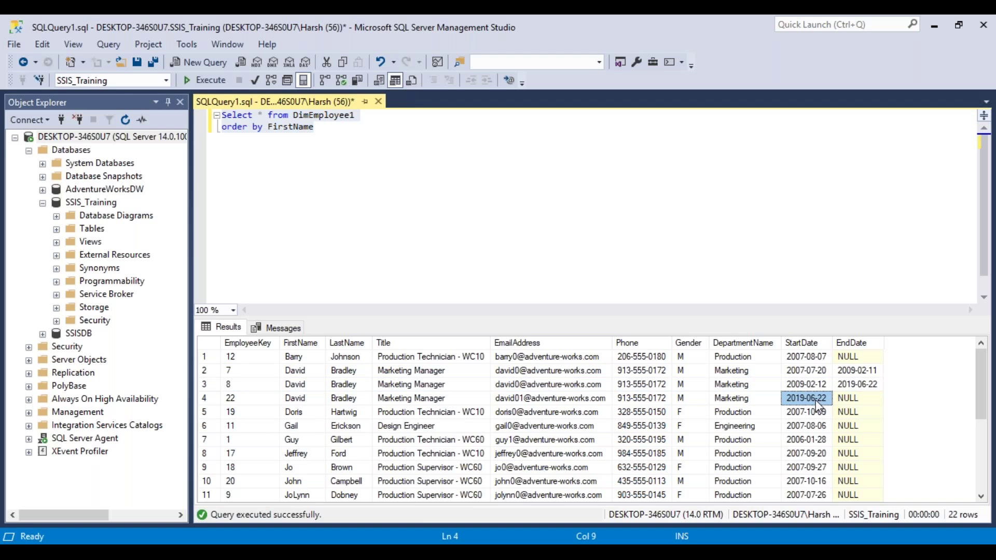
click(805, 373)
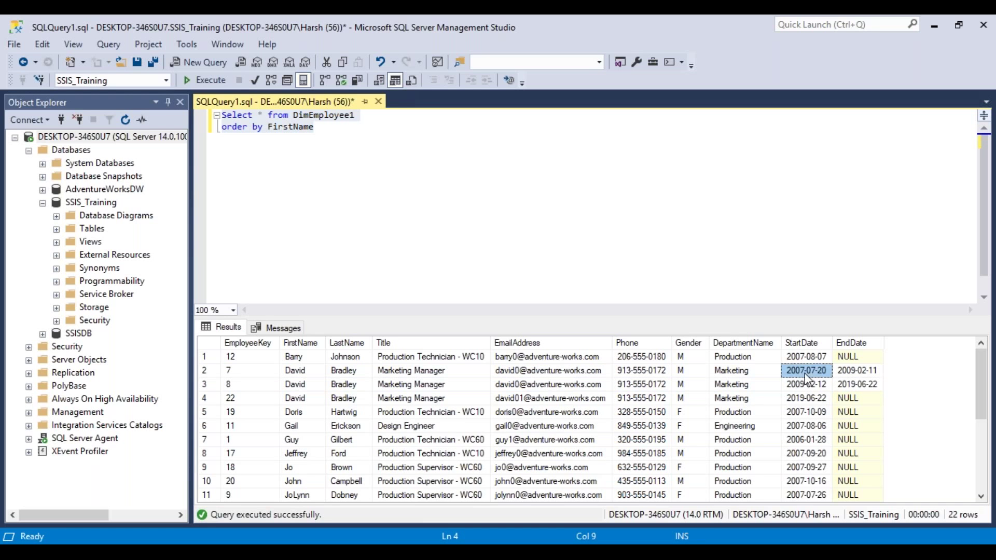
click(854, 374)
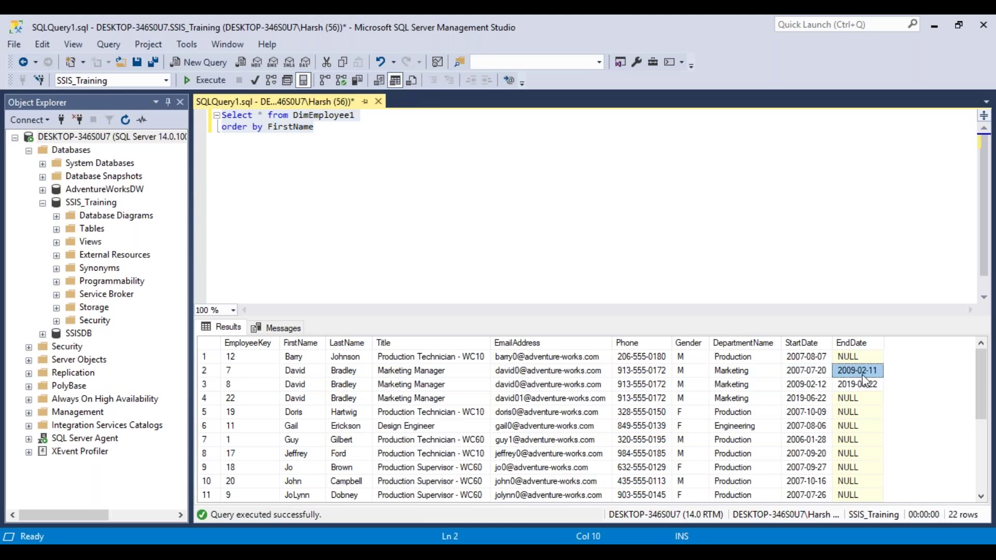
click(822, 386)
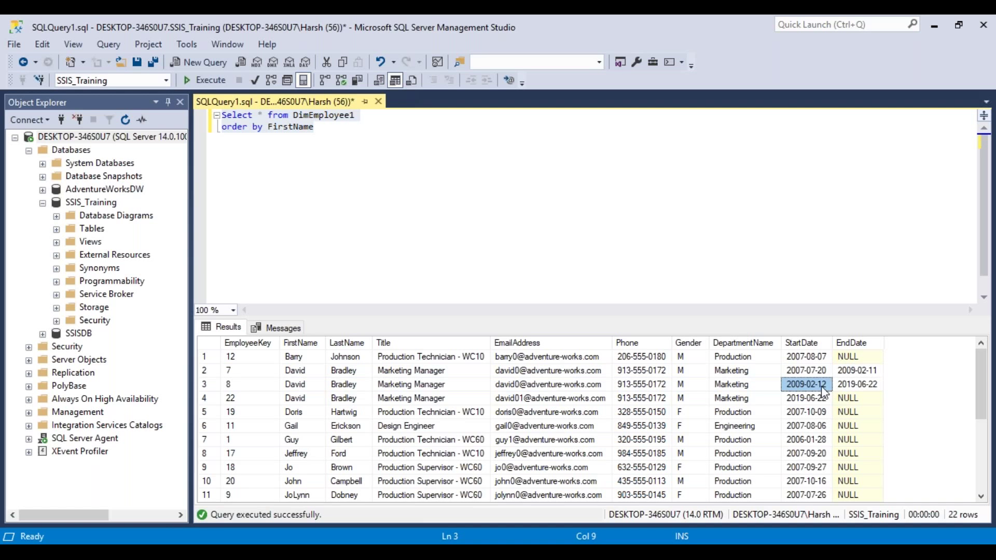
click(859, 386)
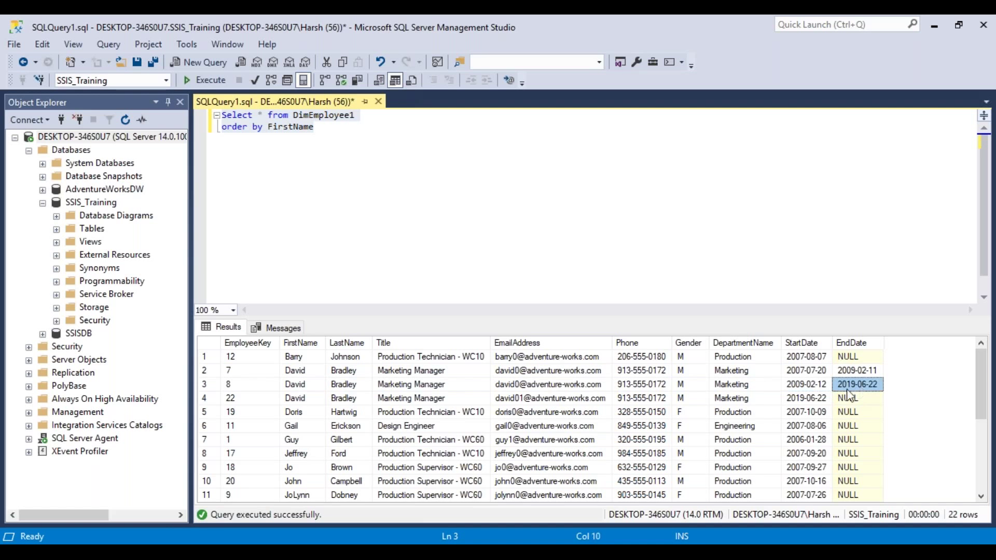
click(817, 398)
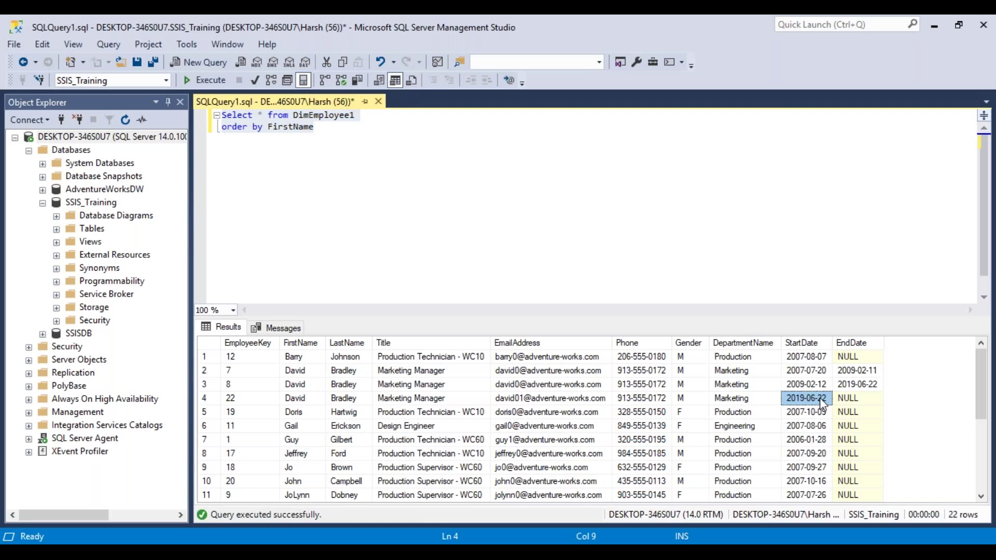
Step: Review the expired third row's EndDate once more alongside the current record in the fourth row
click(865, 386)
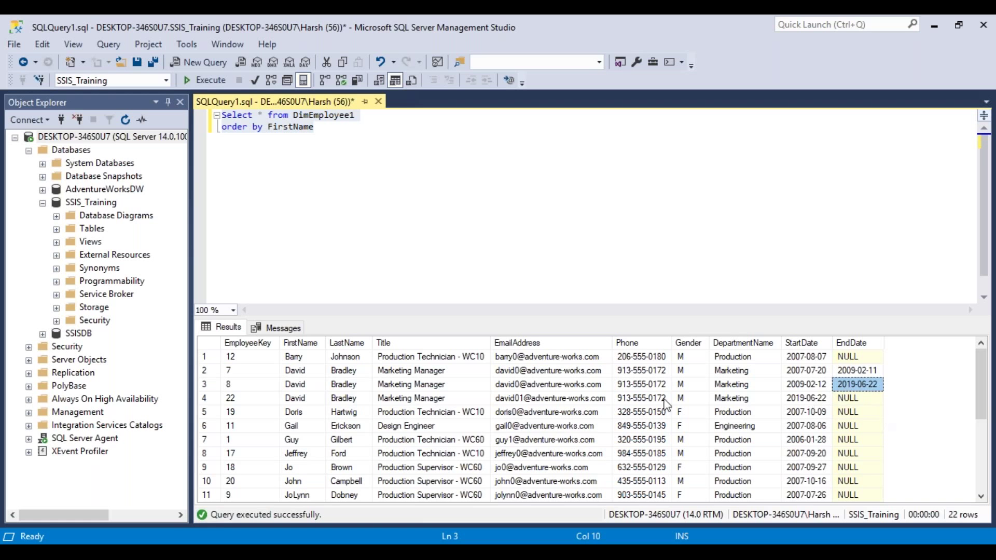
click(207, 399)
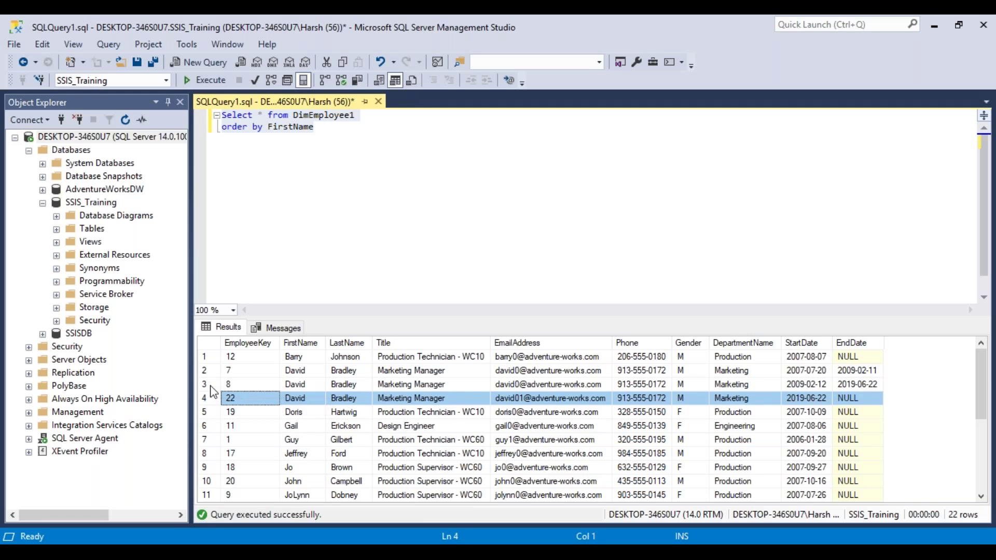
click(205, 385)
click(872, 388)
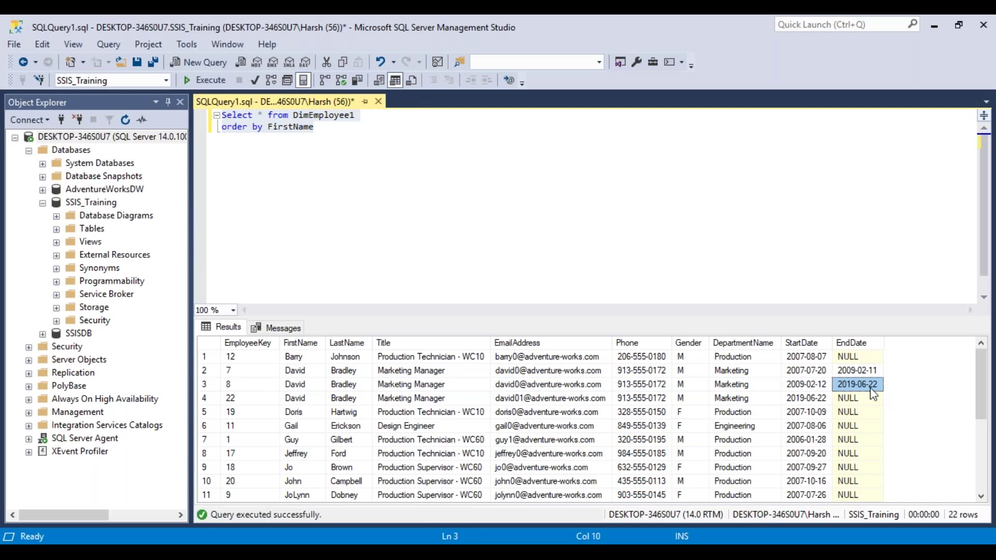
click(208, 398)
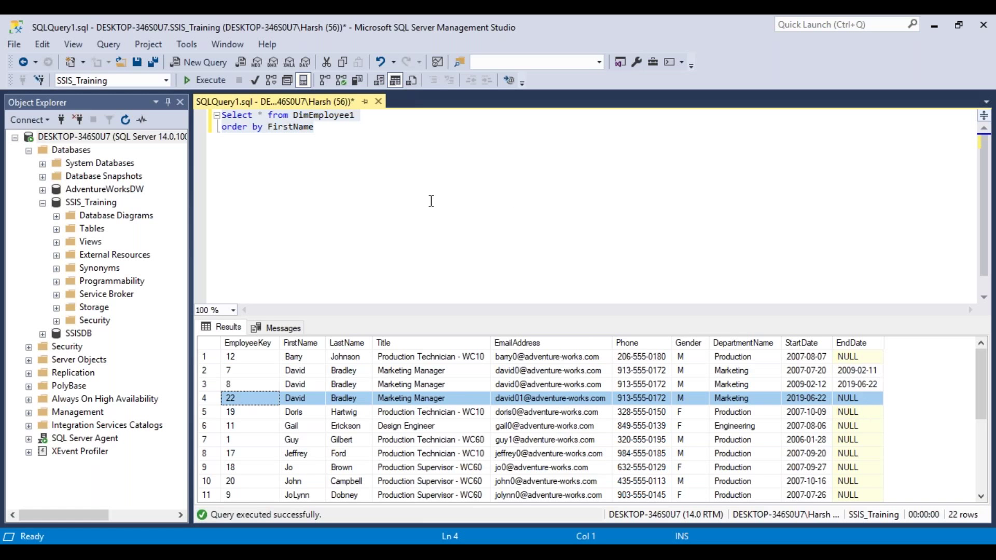
Step: Add the date 2099-12-31 as a note below the DimEmployee1 query and select that line
click(349, 137)
key(Return)
key(Return)
text(2099-12-31)
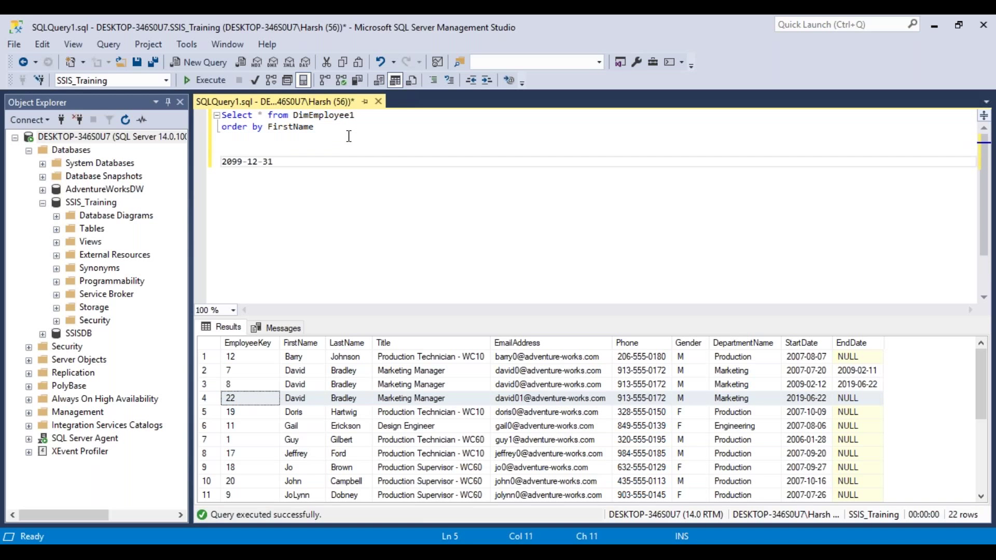
right_click(280, 161)
key(Escape)
key(Left)
key(Left)
key(End)
key(shift+Home)
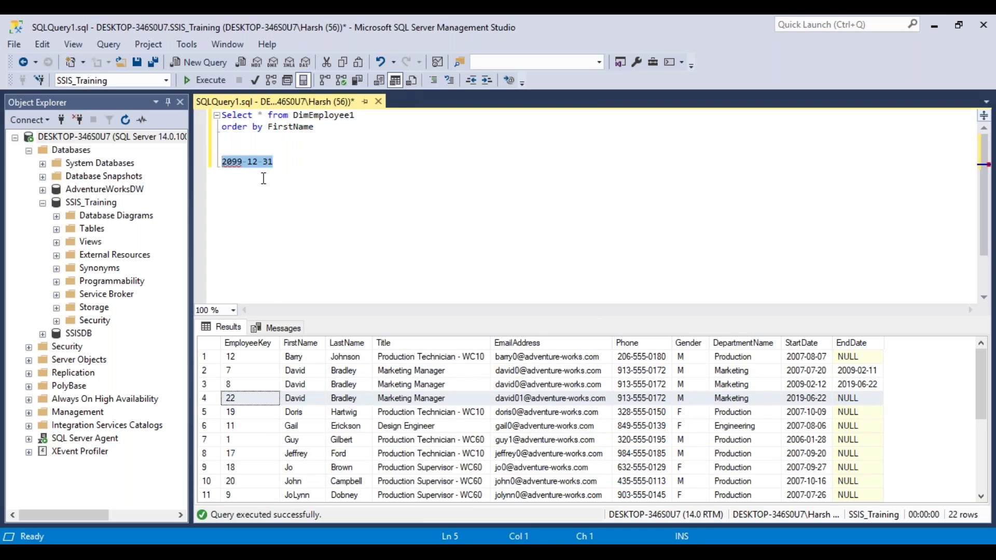
Step: Add NULL on a new line below the 2099-12-31 note in the query editor
drag(283, 168, 225, 172)
click(286, 161)
key(Return)
text(NULL)
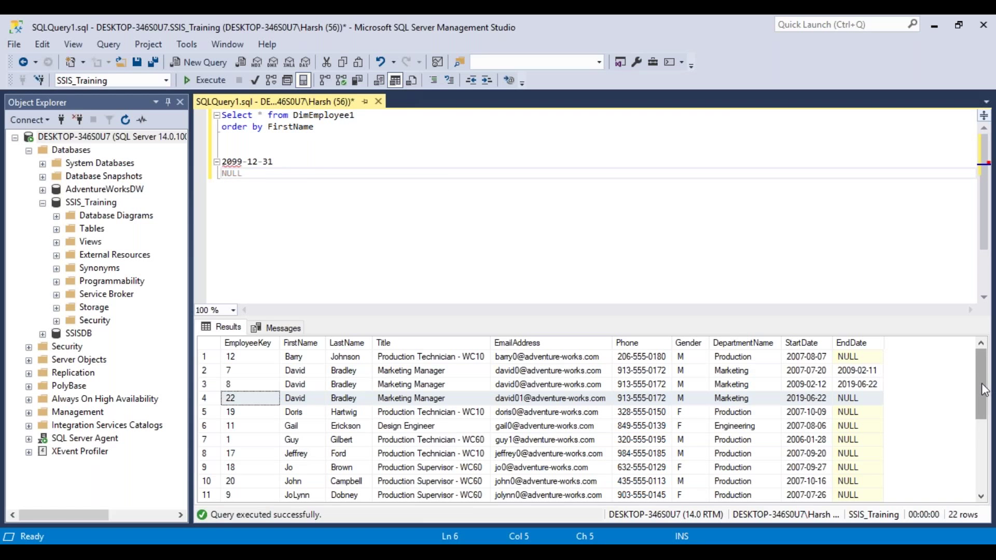
Step: Check the newly inserted employee in result row 14 and the existing employee in row 13
drag(984, 389, 979, 447)
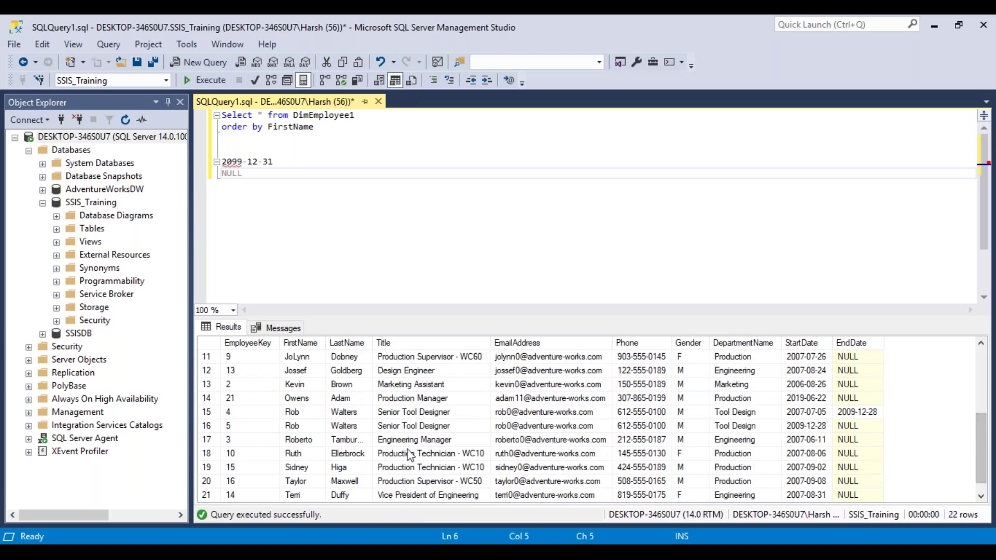
click(206, 398)
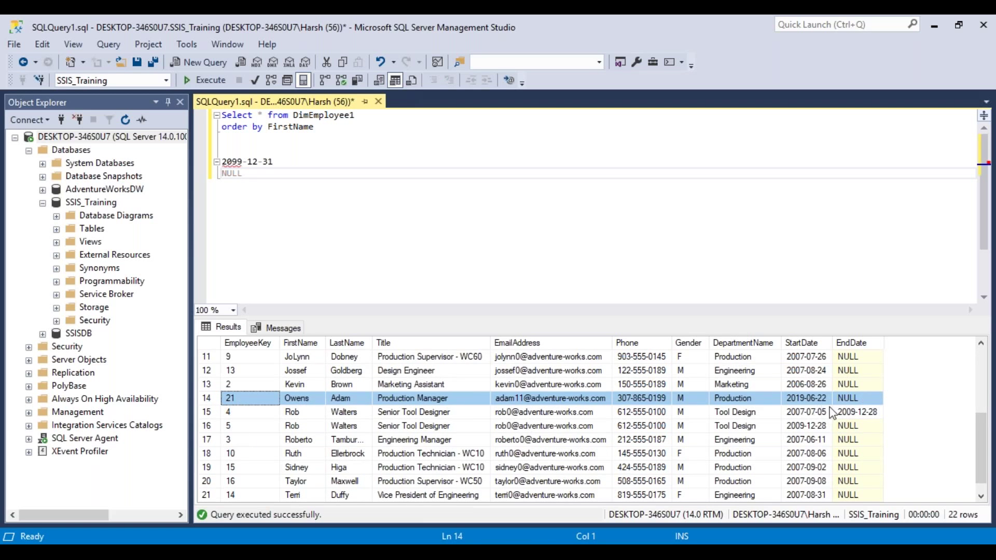
click(207, 384)
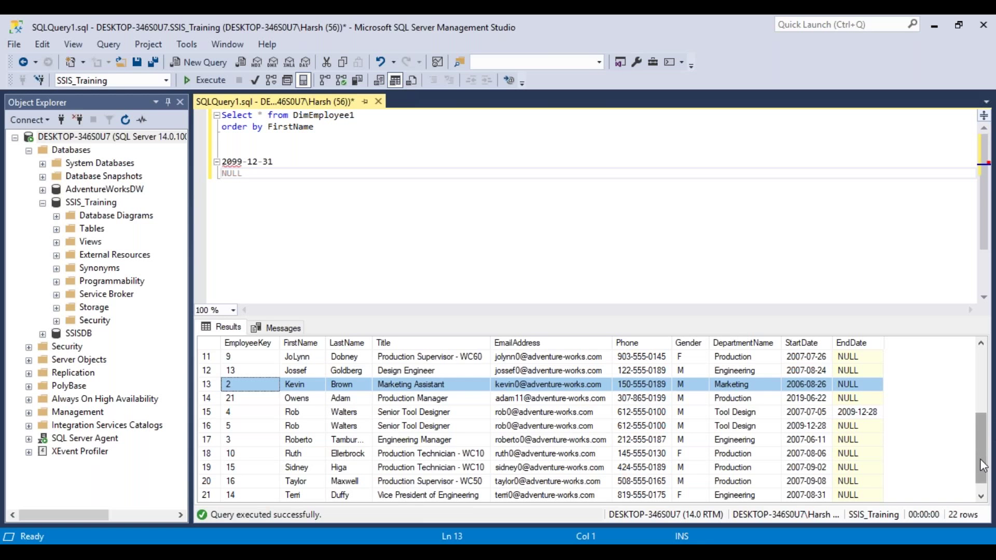
drag(983, 466, 982, 401)
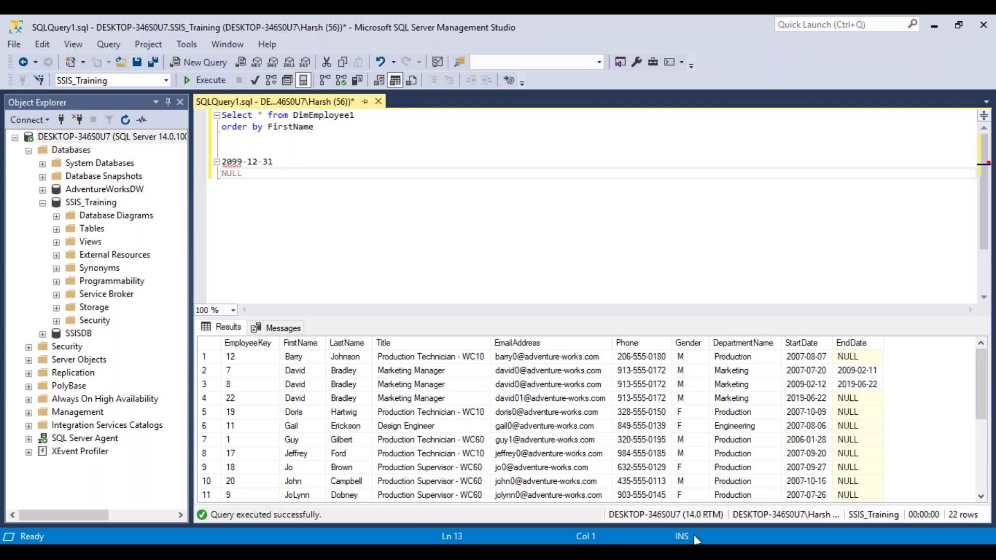
Step: Switch to Visual Studio, return the executed package to design mode, and select the Slowly Changing Dimension transformation in the SSIS Toolbox
click(592, 552)
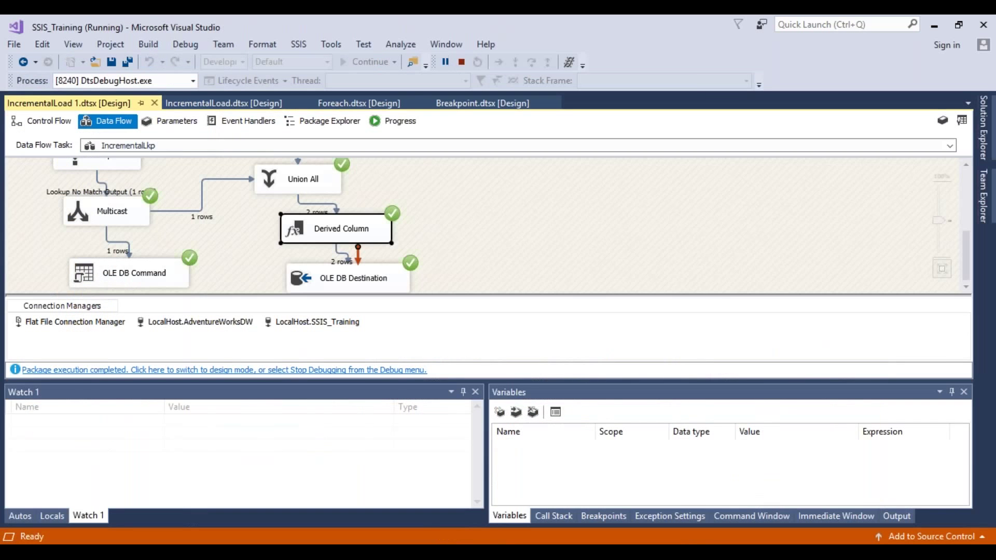
click(284, 372)
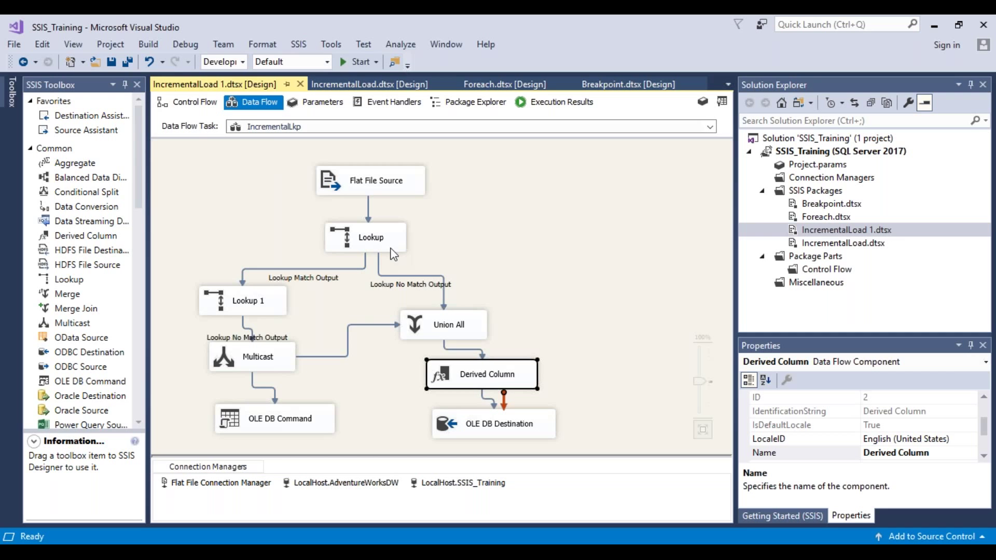
click(143, 203)
drag(143, 203, 145, 238)
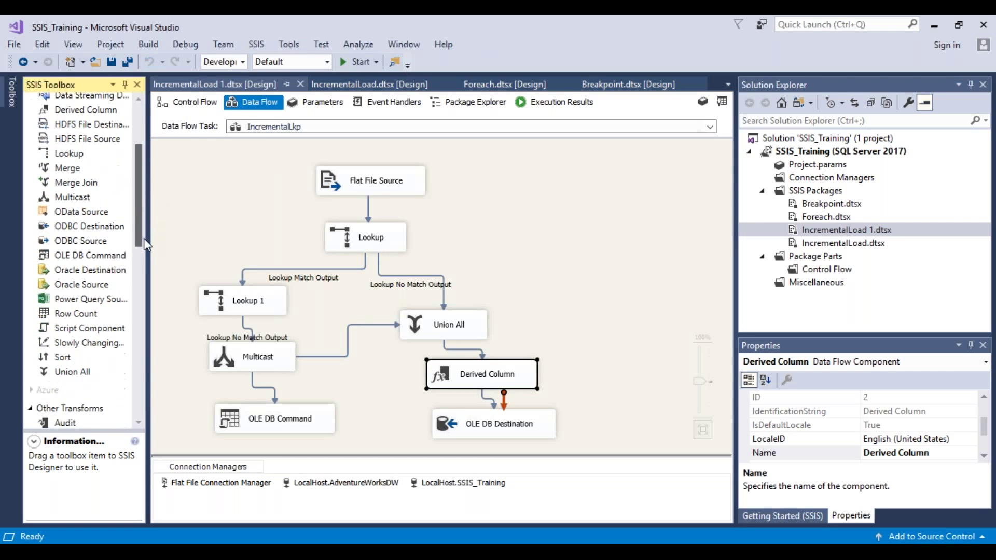
click(93, 347)
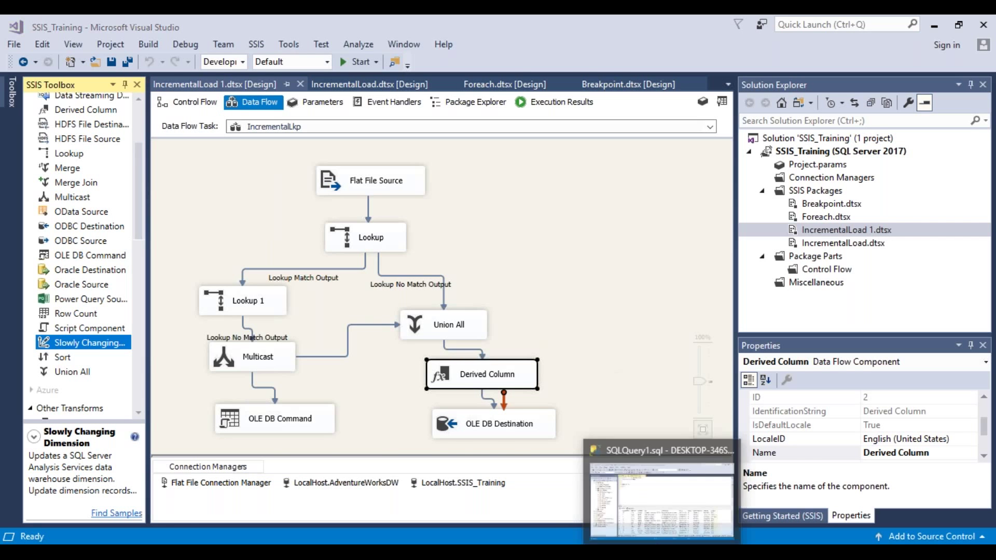
Step: Review the source rows in the EmployeeData Notepad file over the SQL Server results, and return to the package in Visual Studio
click(660, 552)
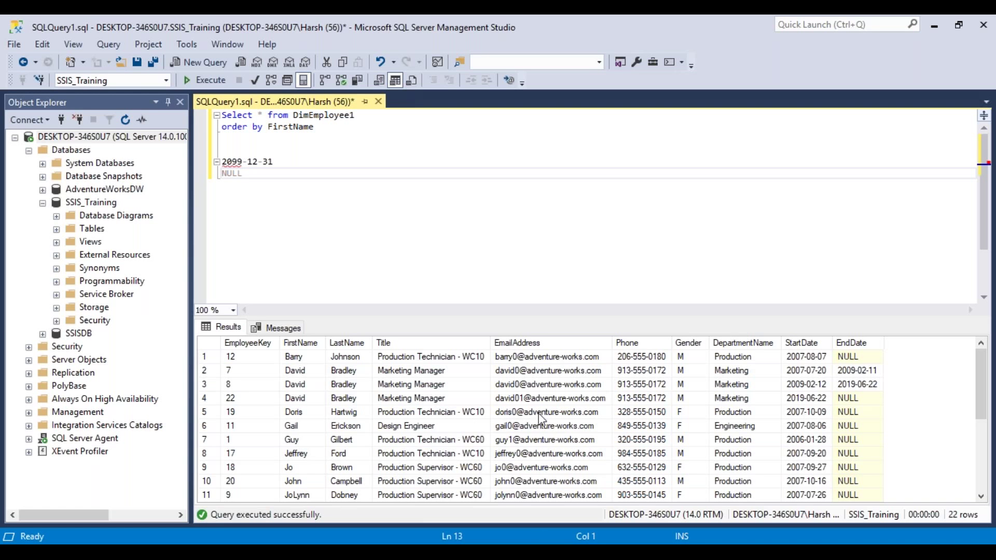
key(alt+Tab)
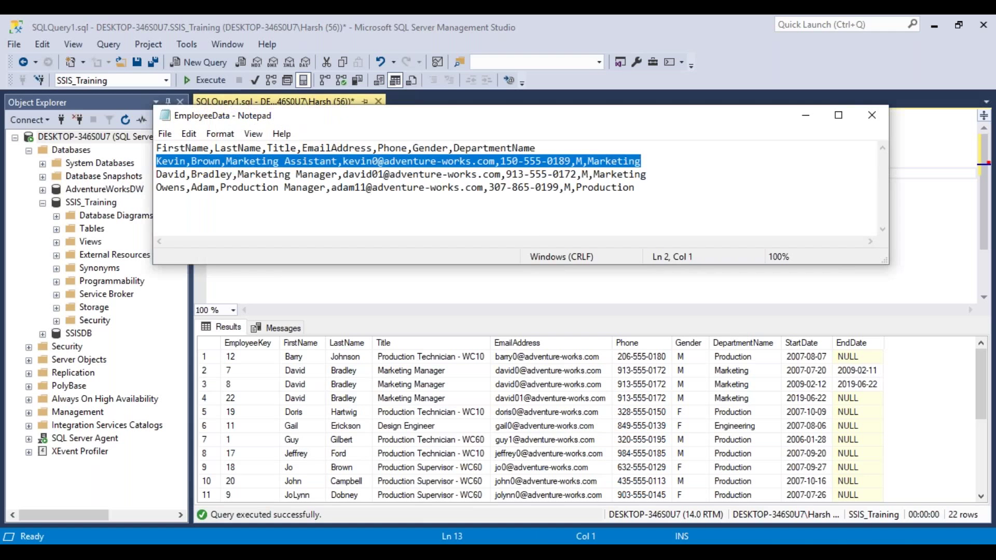
drag(636, 193, 133, 143)
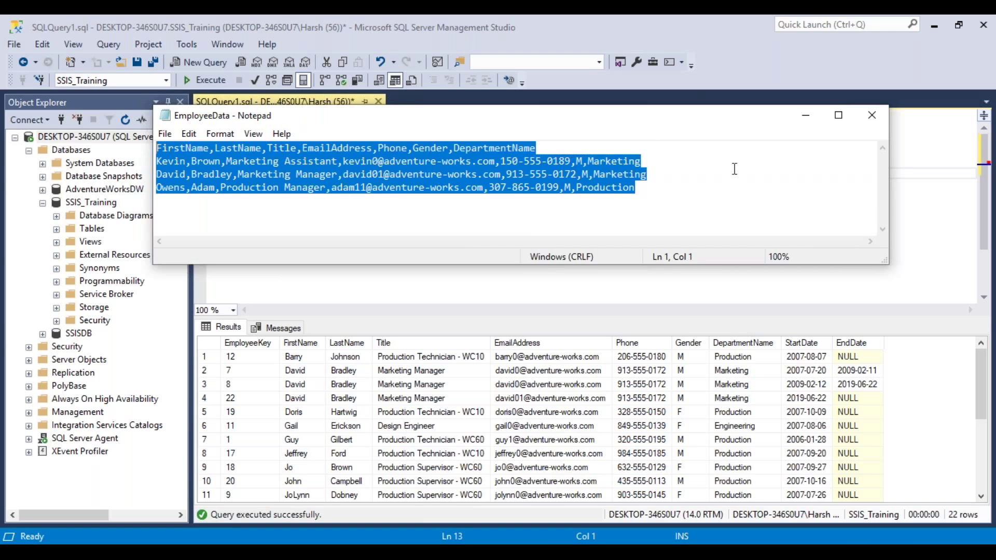
click(699, 194)
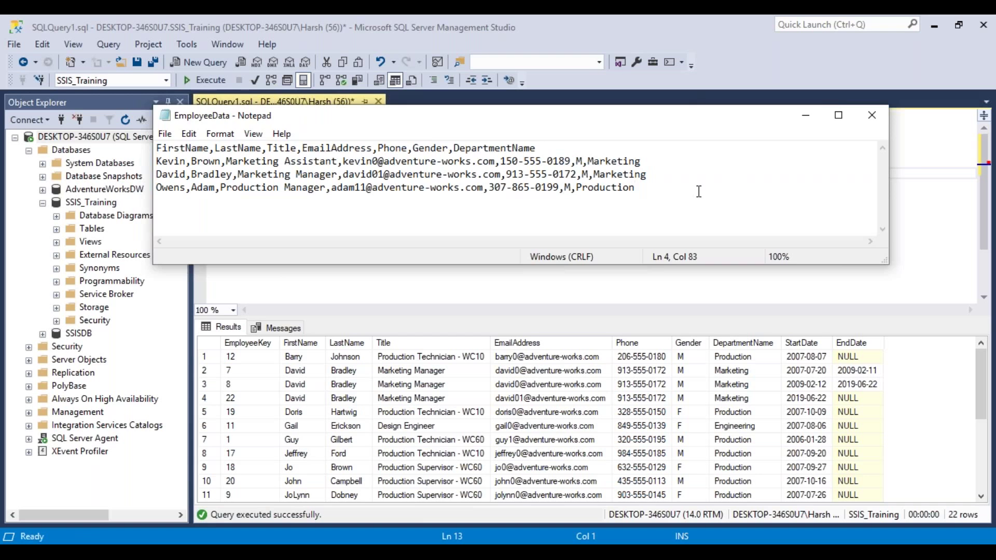
click(806, 116)
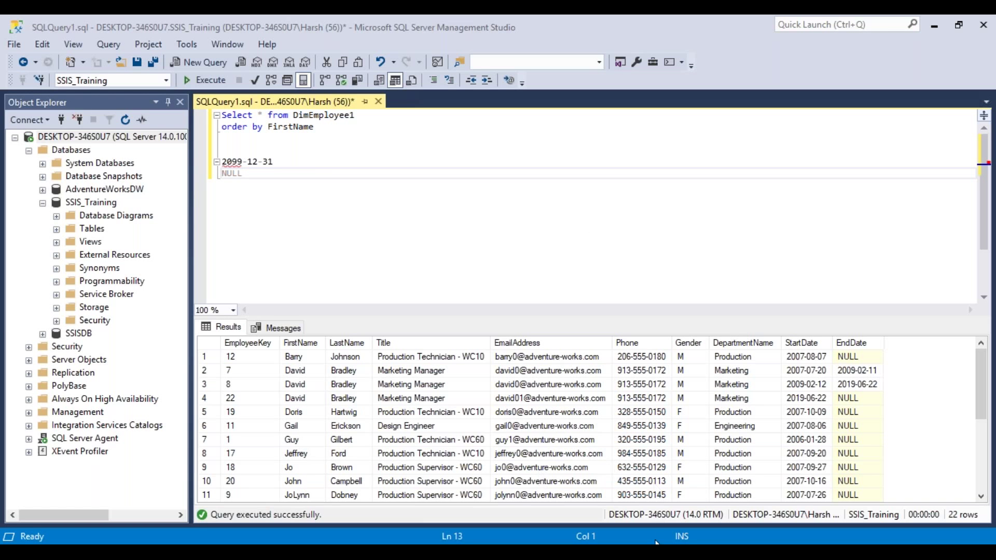
click(592, 552)
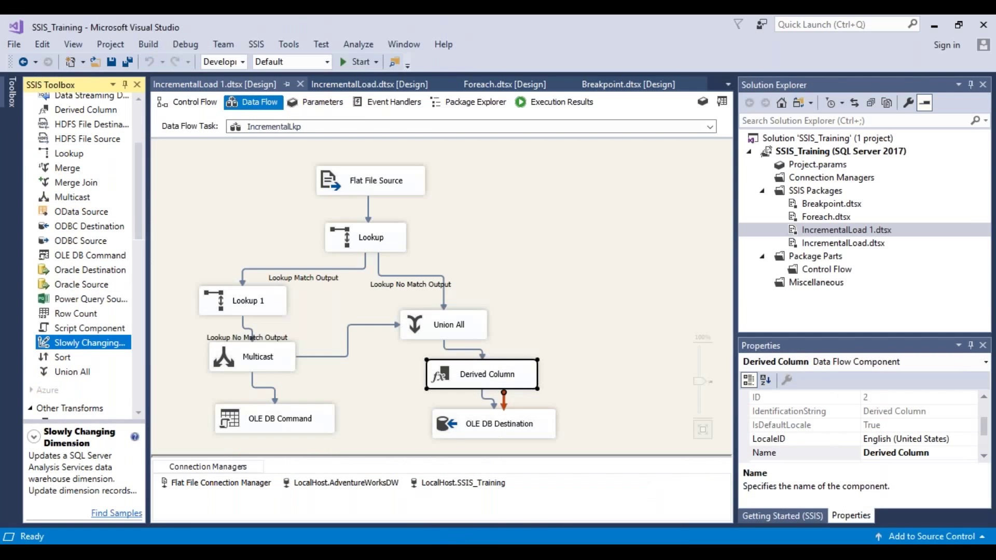